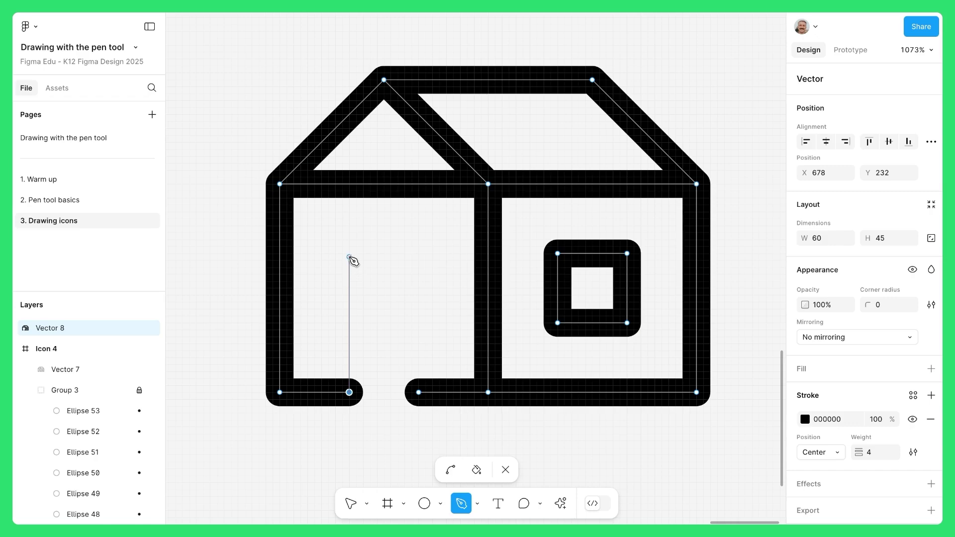
- Complete the house icon's door outline by joining it to the open end of the base line
click(349, 254)
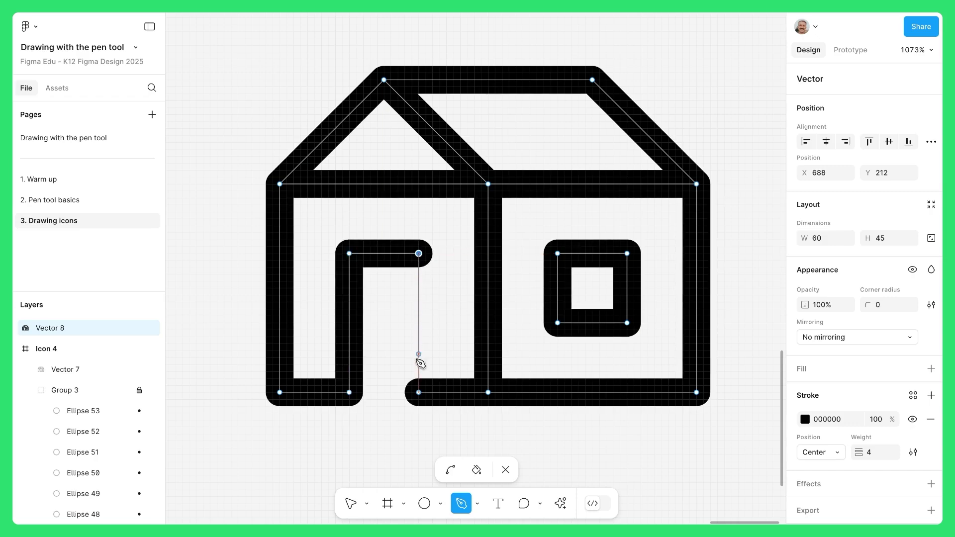
click(419, 394)
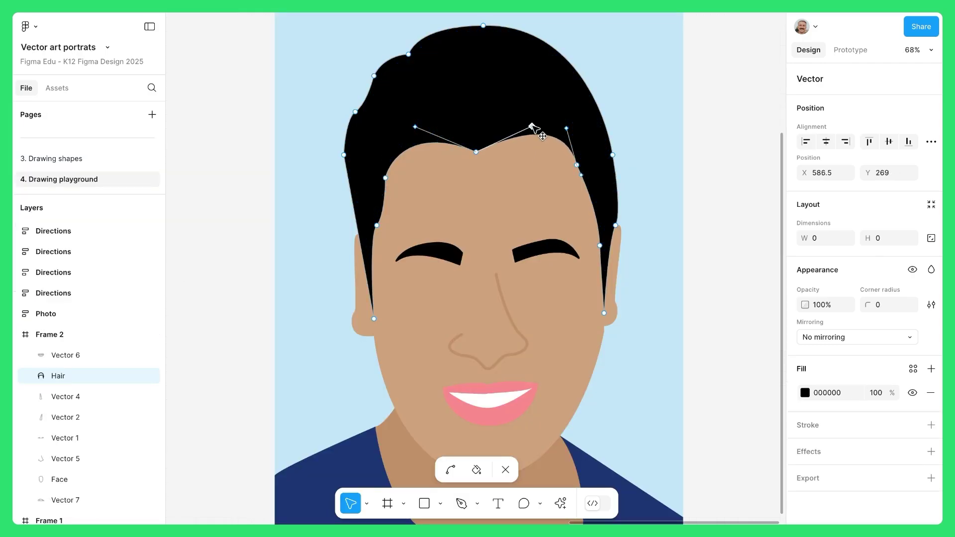
- Finish editing the hair and nudge the upper inner corner of the portrait's left-hand eyebrow slightly upward
key(Escape)
double_click(448, 258)
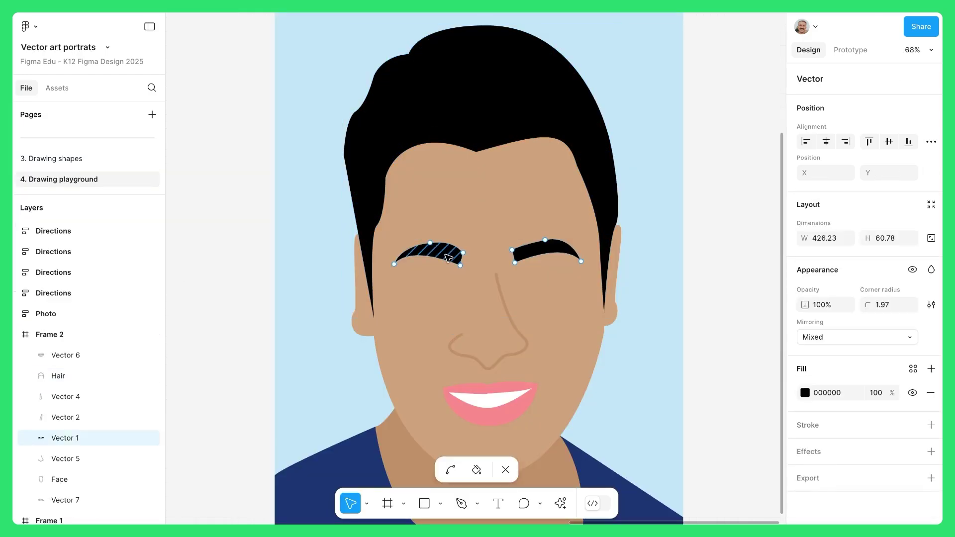
click(464, 252)
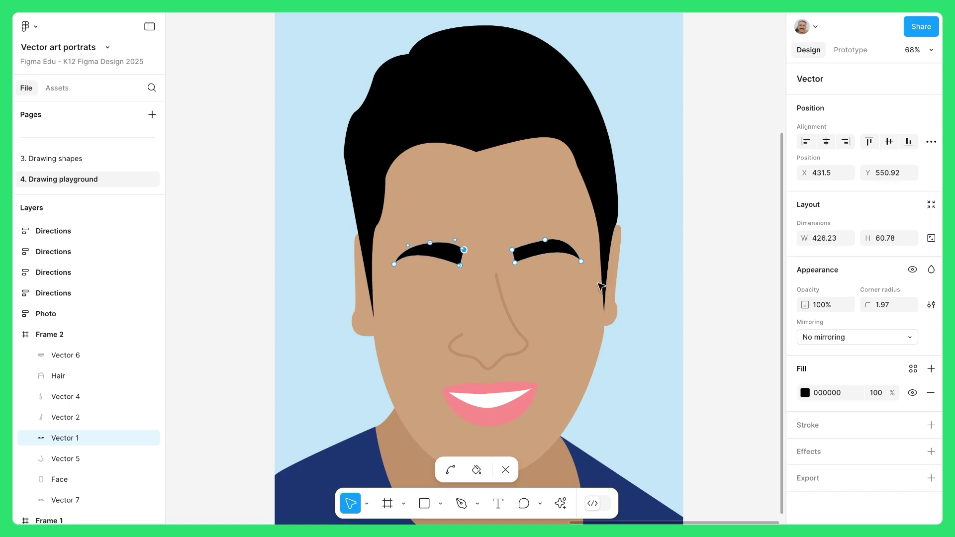
key(Escape)
key(Escape)
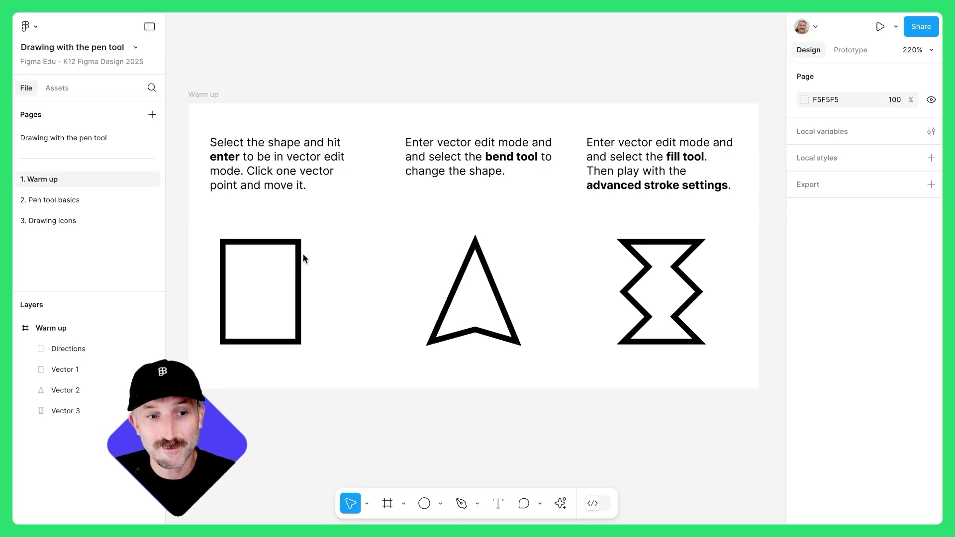
click(203, 95)
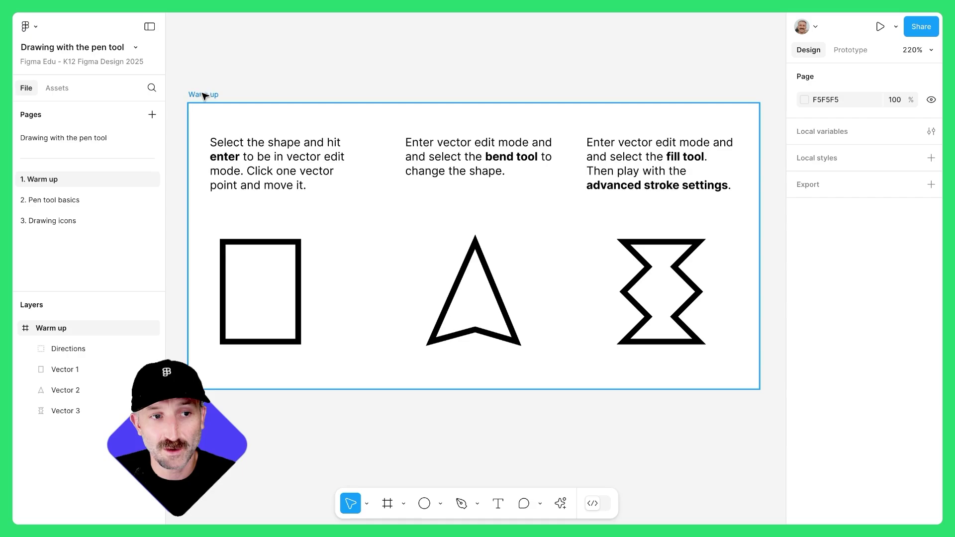
click(205, 95)
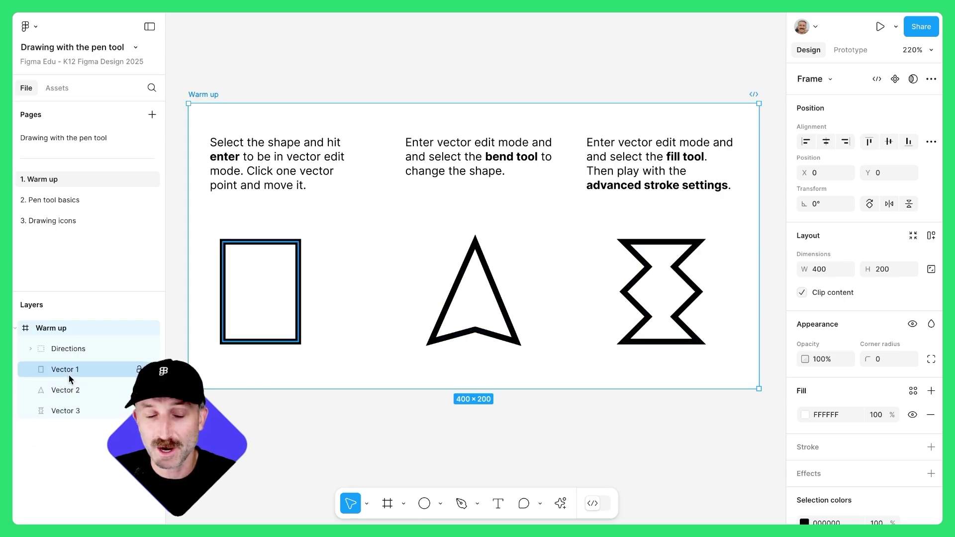
click(262, 360)
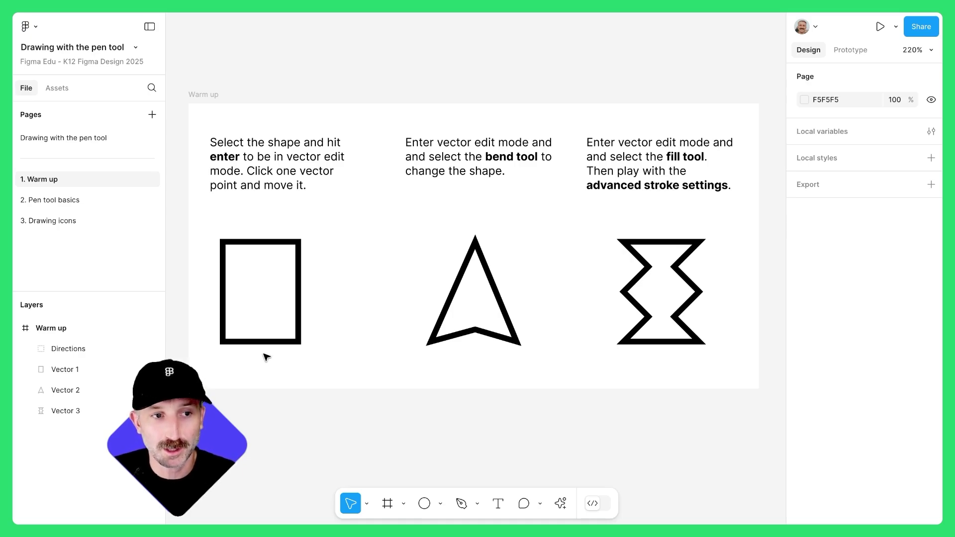
- Edit the rectangle's points: raise the upper-right corner to Y 81 and pull the bottom edge's midpoint up to Y 155.5 as a notch
scroll(245, 282, up, 1)
scroll(245, 282, up, 5)
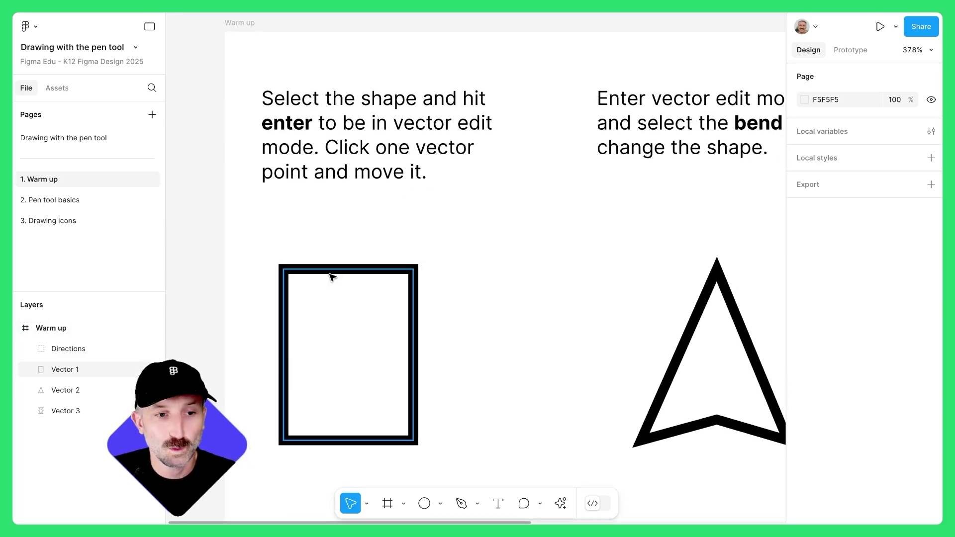
click(332, 277)
key(Return)
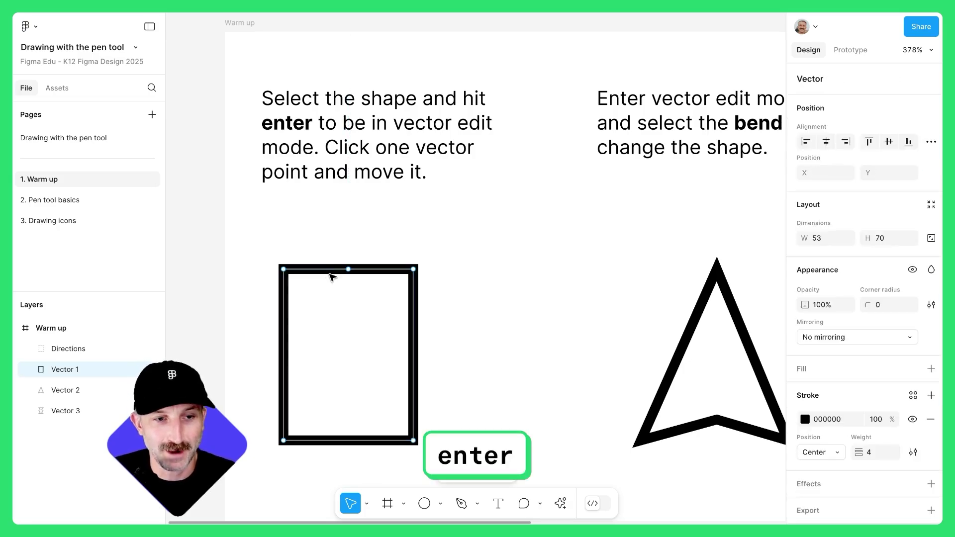
drag(415, 270, 415, 231)
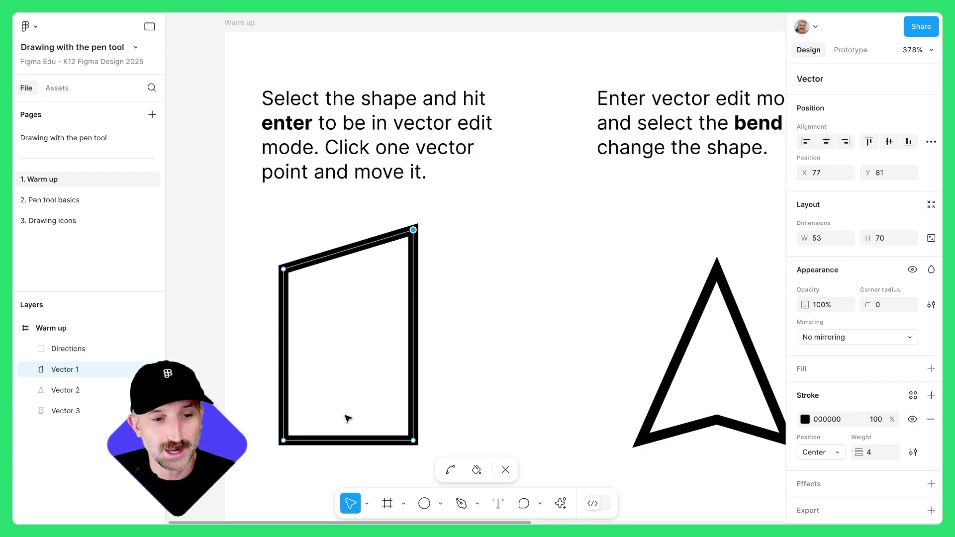
drag(348, 441, 347, 412)
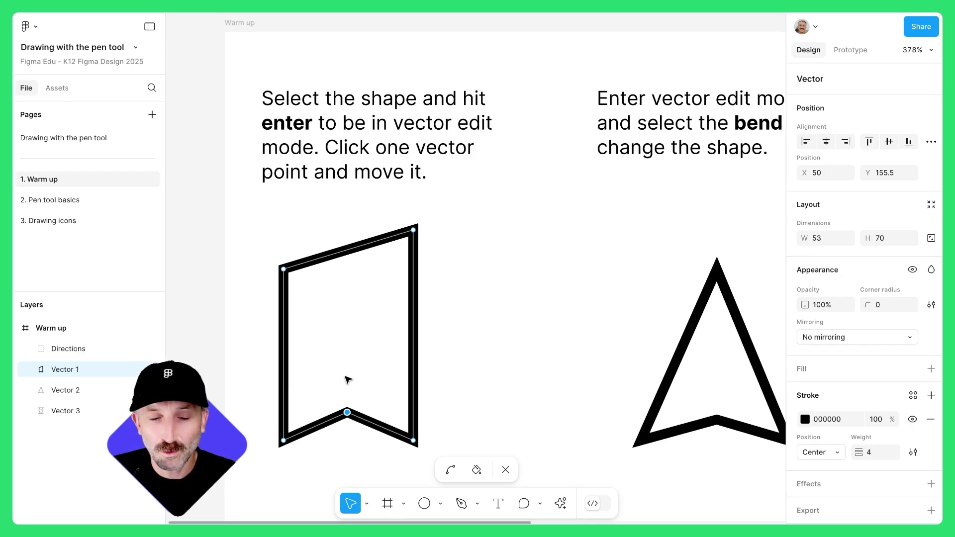
- Move the first shape's three bottom points up together, bringing the lower-right corner to Y 159.5
drag(251, 383, 426, 470)
mouse_move(356, 417)
mouse_down()
mouse_move(356, 370)
mouse_move(356, 418)
mouse_move(356, 398)
mouse_up()
click(457, 421)
- Shift the first shape's lower-right and upper-left corner points together slightly up and to the left, and finish editing it
click(414, 422)
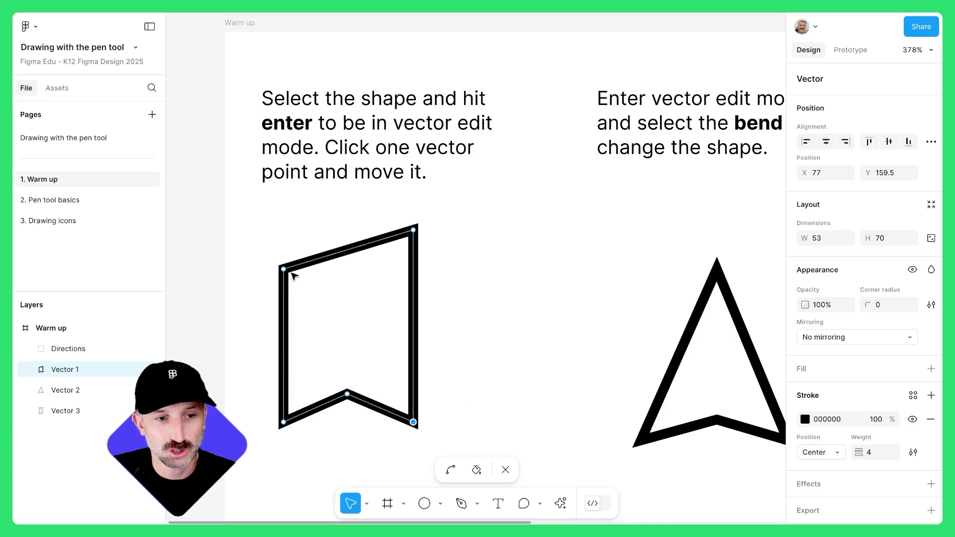
mouse_move(284, 271)
mouse_down()
mouse_move(307, 290)
mouse_move(283, 268)
mouse_move(267, 267)
mouse_move(292, 275)
mouse_move(262, 269)
mouse_move(273, 268)
mouse_up()
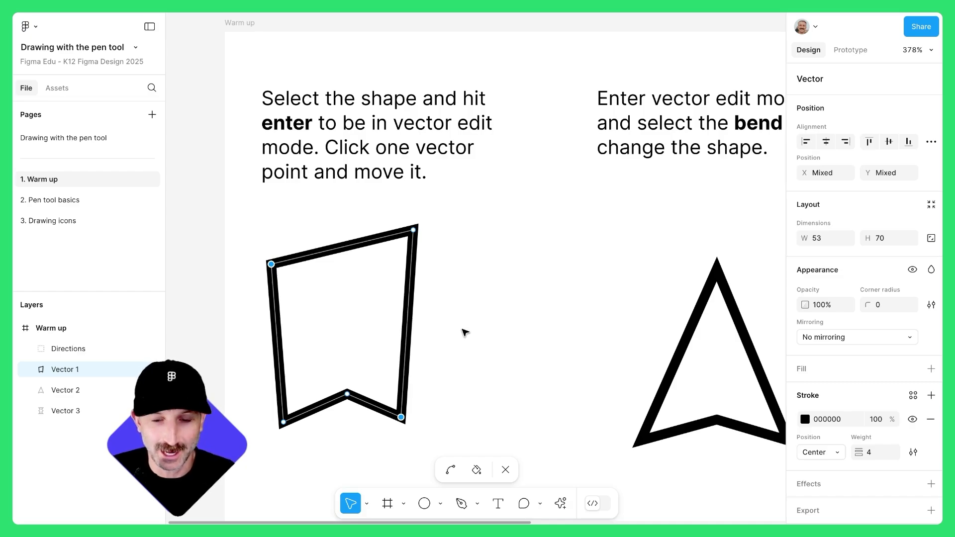
key(Return)
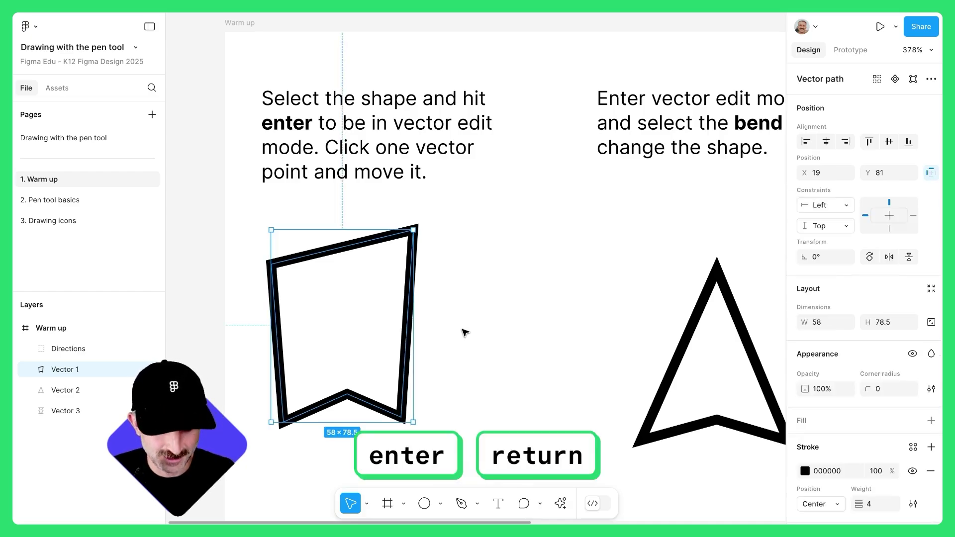
key(Escape)
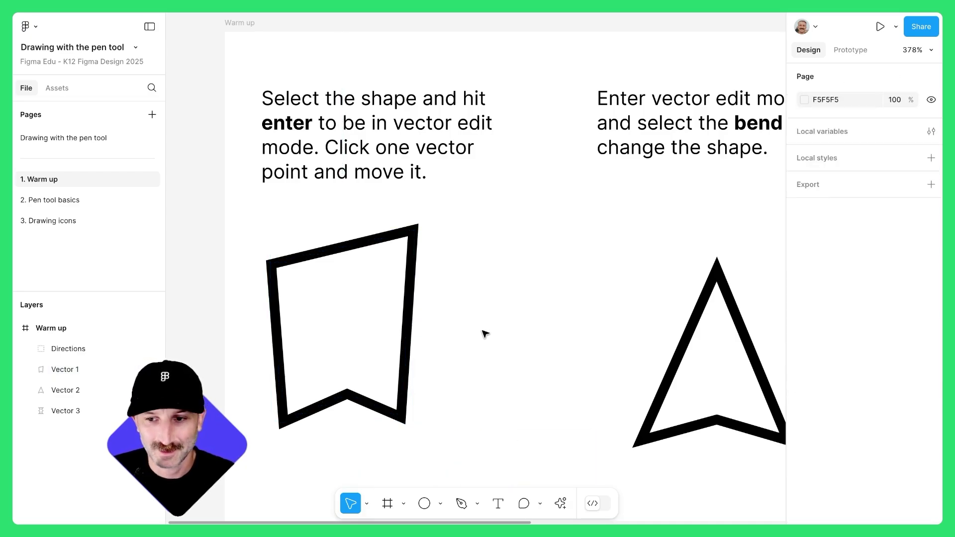
- Use the Bend tool on the arrowhead shape's apex to turn it into a curved point
scroll(485, 333, right, 5)
click(457, 345)
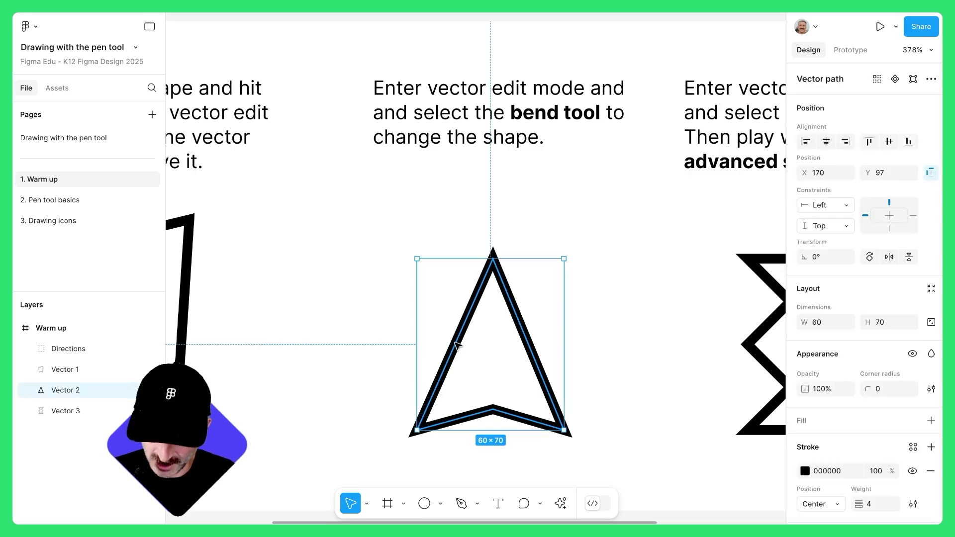
key(Return)
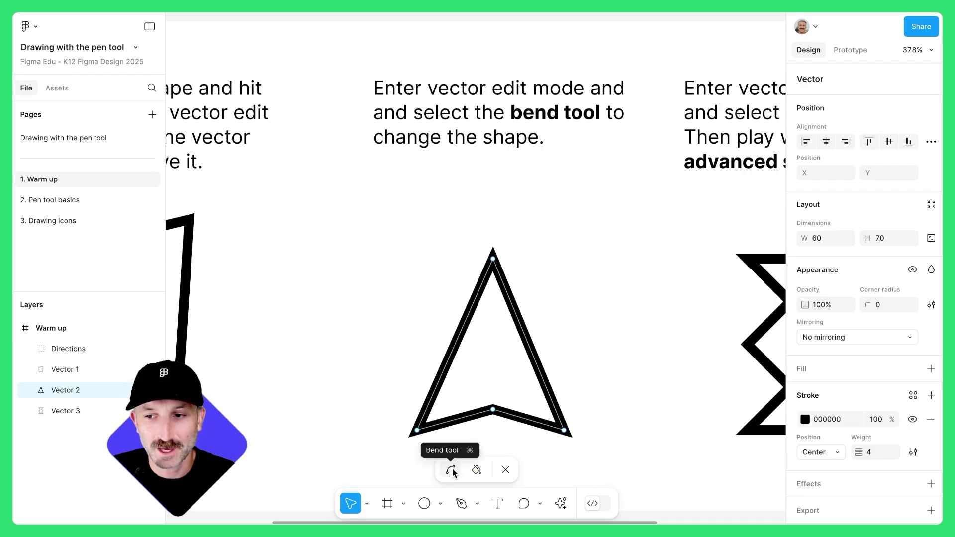
click(450, 471)
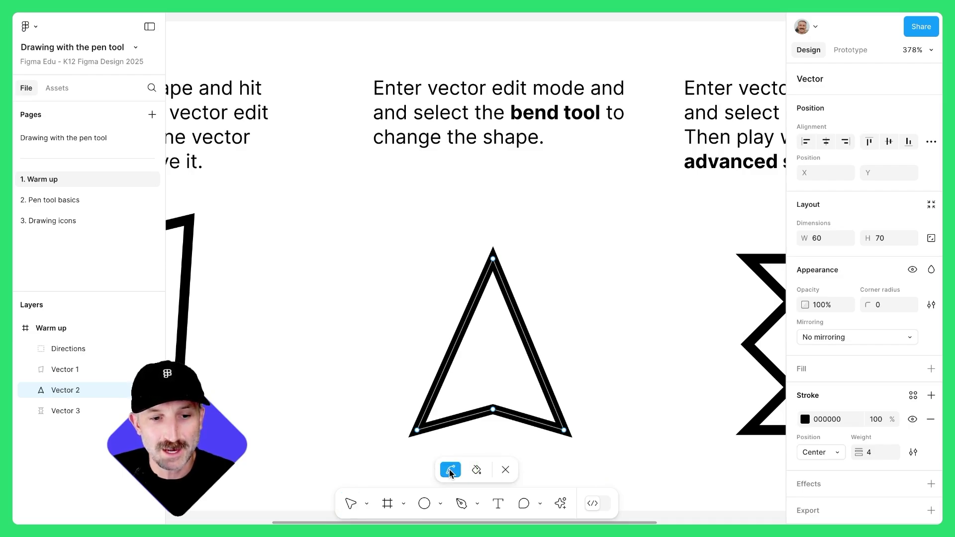
click(493, 259)
- Move the apex's two bend handles independently, one to X 232.5, Y 75.5 and the other to X 213, Y 142, and finish editing
drag(565, 260, 567, 216)
key(alt)
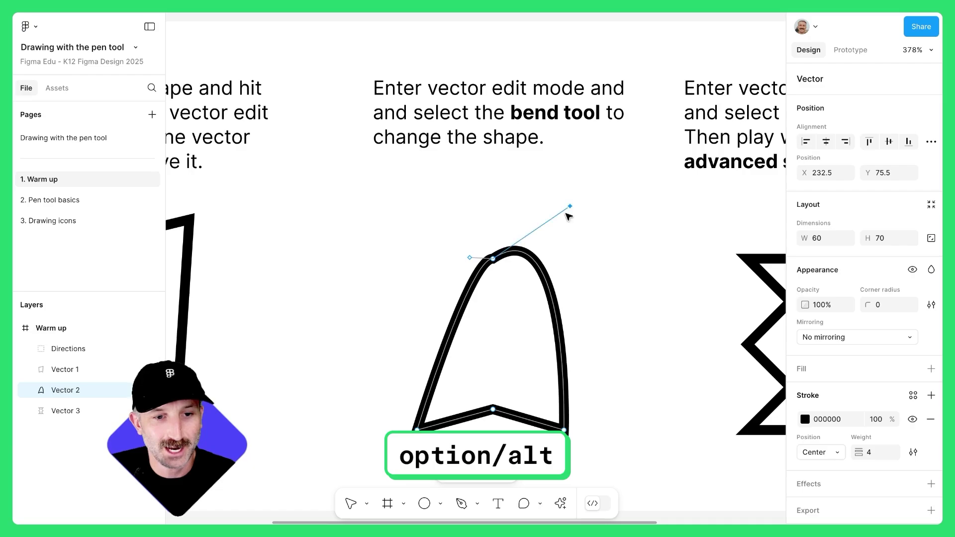
drag(472, 263, 515, 373)
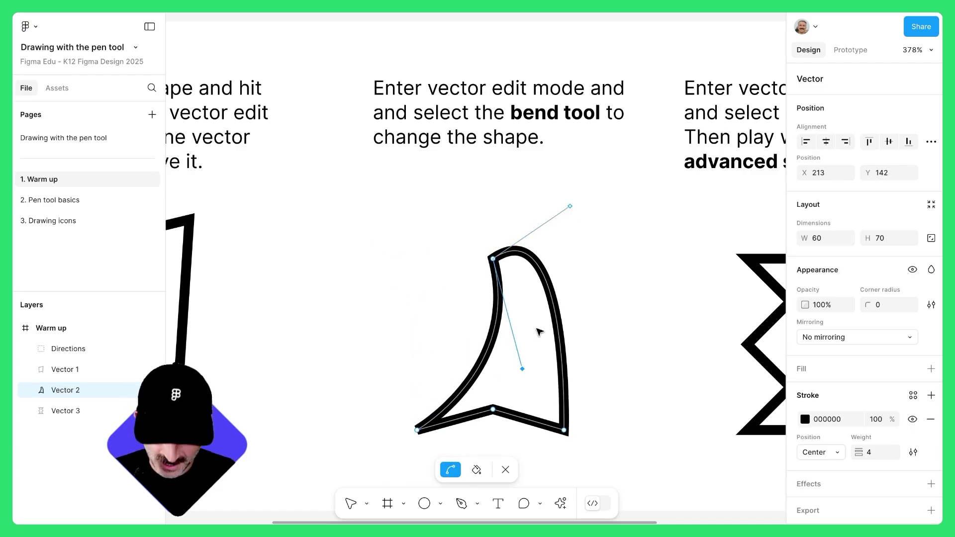
key(Return)
key(Escape)
key(Escape)
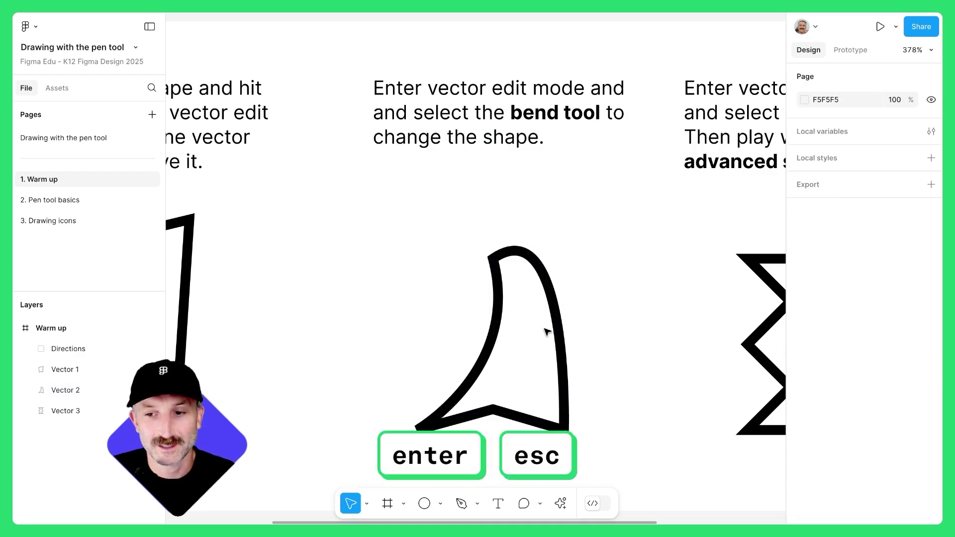
- Fill the interior of the zigzag hourglass shape with the fill tool in vector edit mode
scroll(547, 331, right, 5)
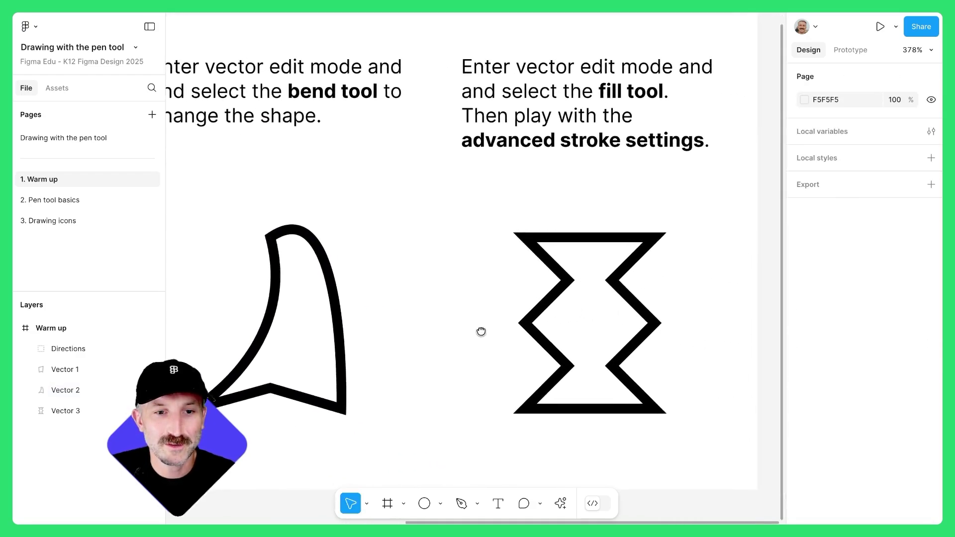
click(547, 250)
key(Return)
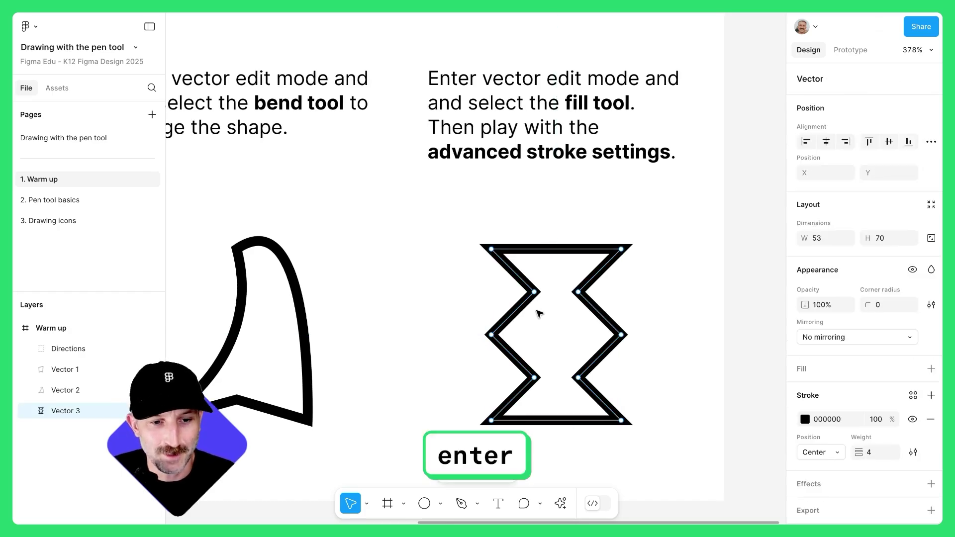
click(476, 469)
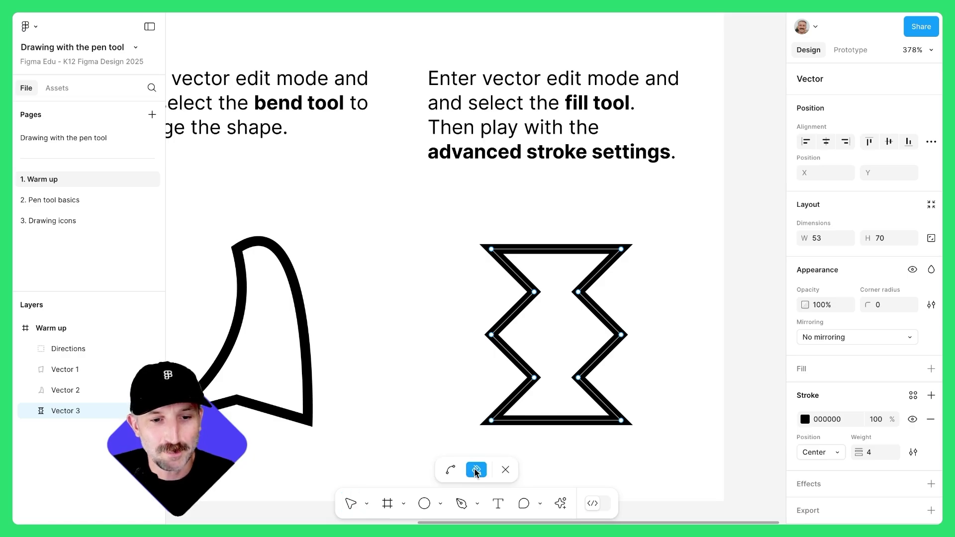
click(542, 353)
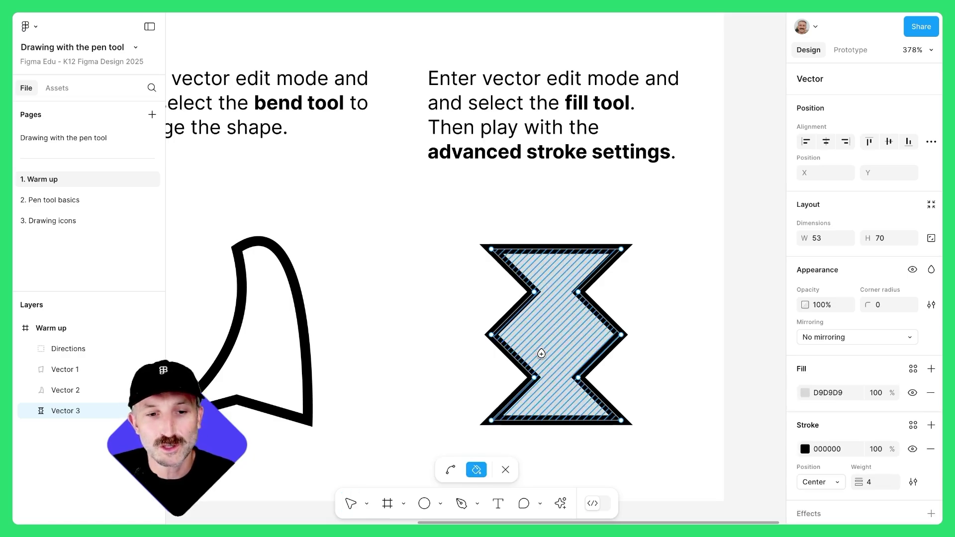
- Change the hourglass shape's fill color to pink FD8181
click(804, 393)
drag(711, 356, 708, 267)
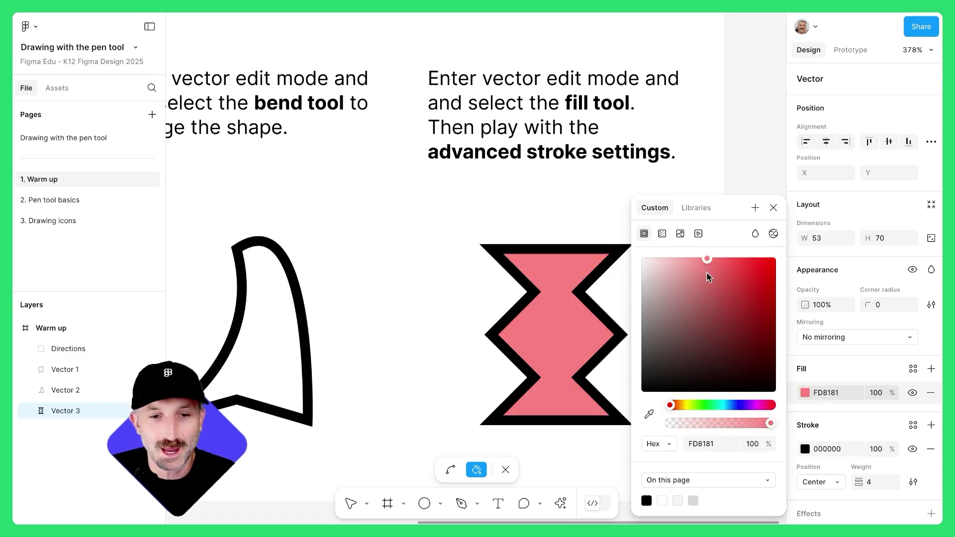
key(Escape)
- Set the hourglass stroke's join to Round, keep the Solid stroke style, and finish editing the shape
scroll(827, 363, down, 2)
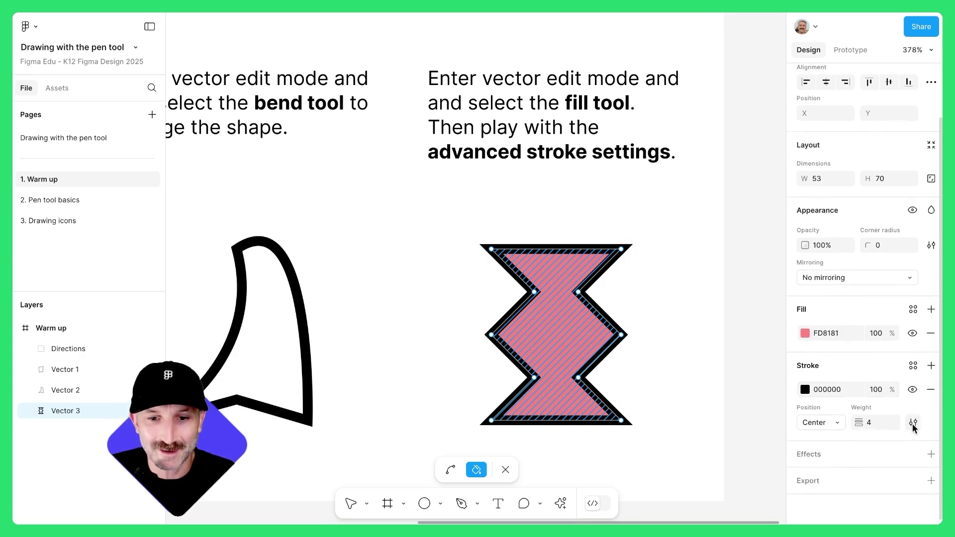
click(914, 423)
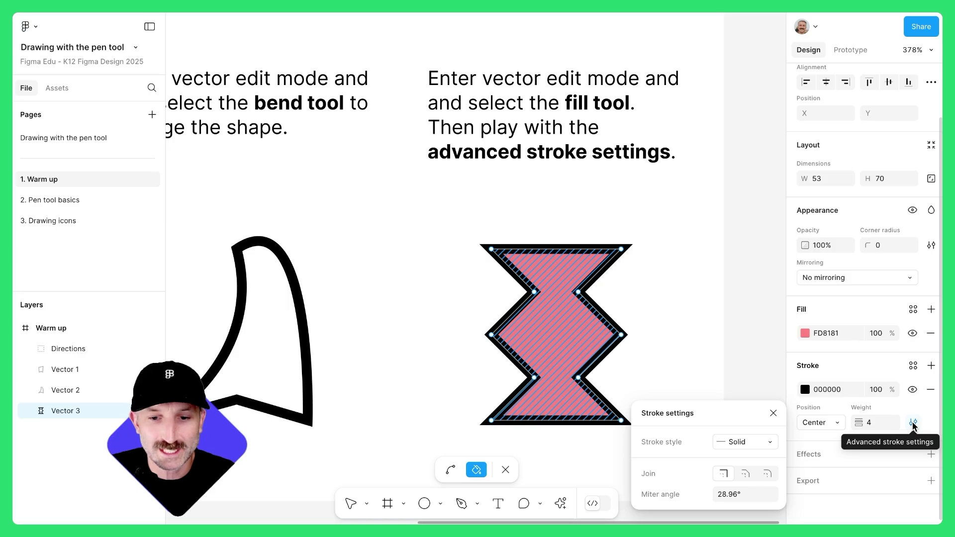
click(768, 475)
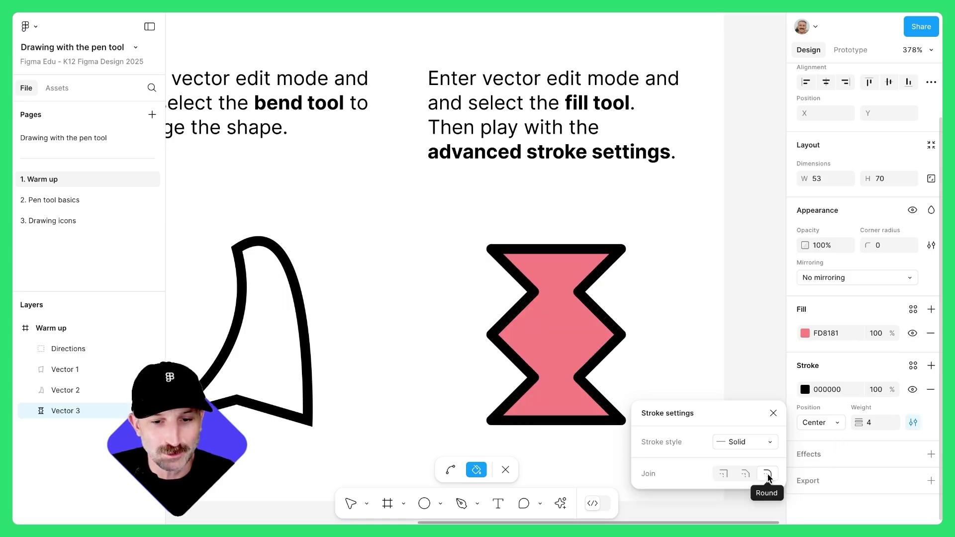
click(758, 442)
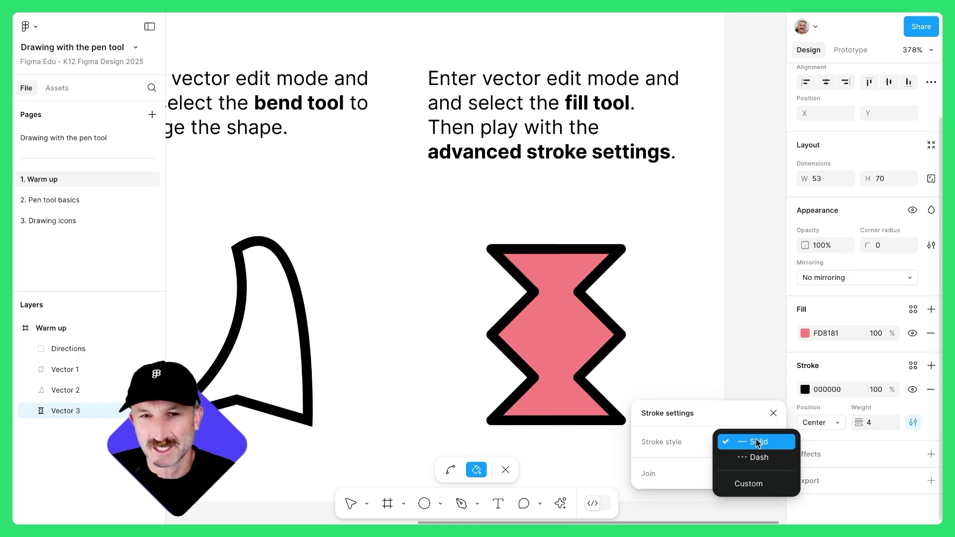
click(758, 443)
click(773, 413)
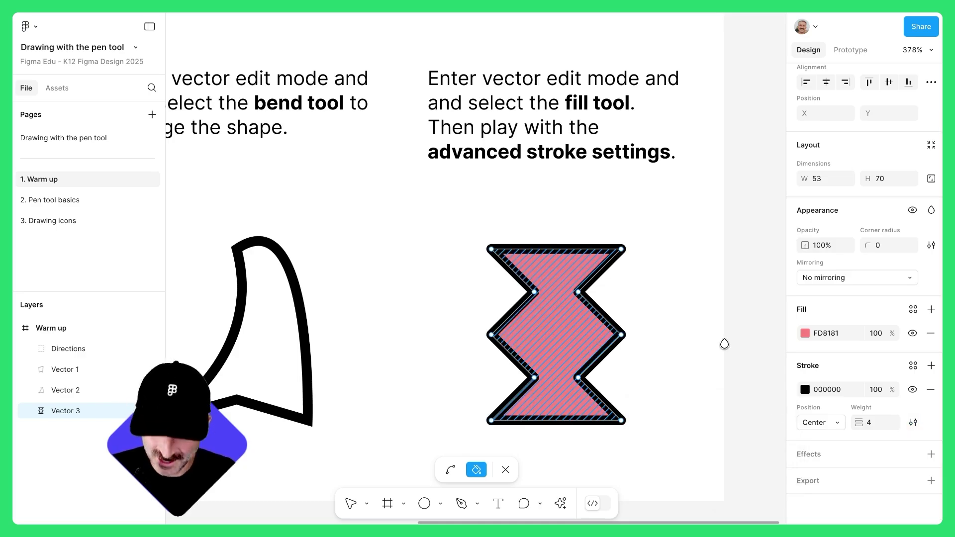
key(Return)
key(Escape)
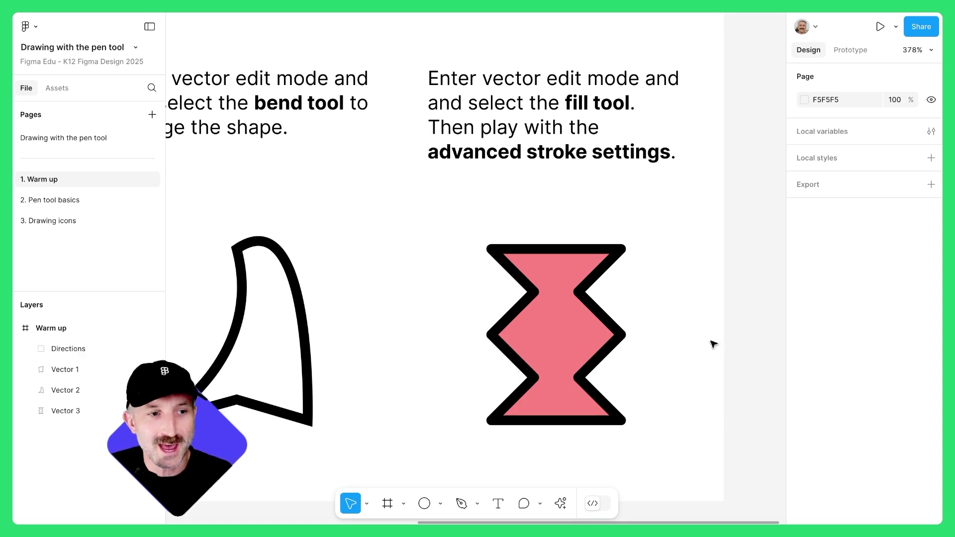
- Open the "2. Pen tool basics" page to examine the example shapes
click(61, 201)
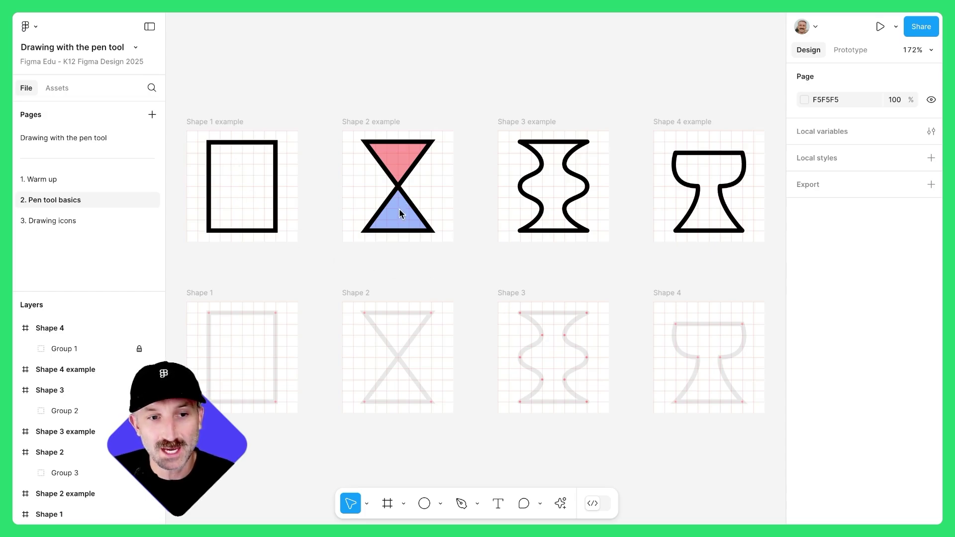
scroll(541, 179, up, 5)
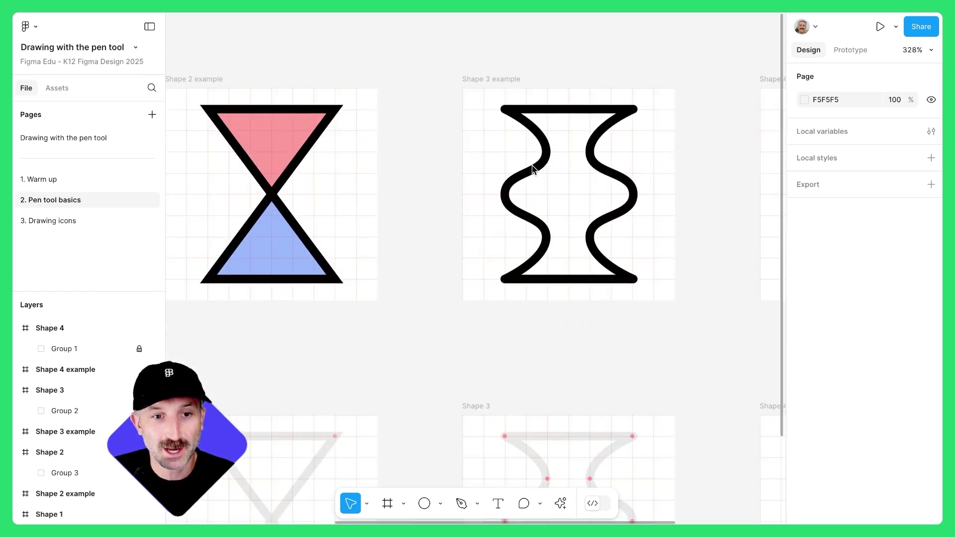
- Open the Shape 3 example's curvy outline for vector editing to examine its points, and deselect it
double_click(535, 171)
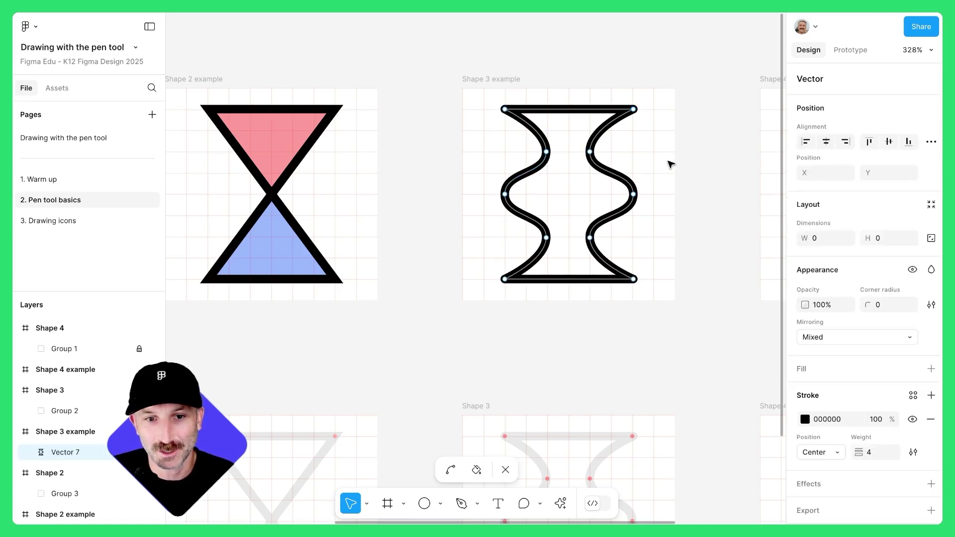
scroll(672, 163, down, 5)
key(Escape)
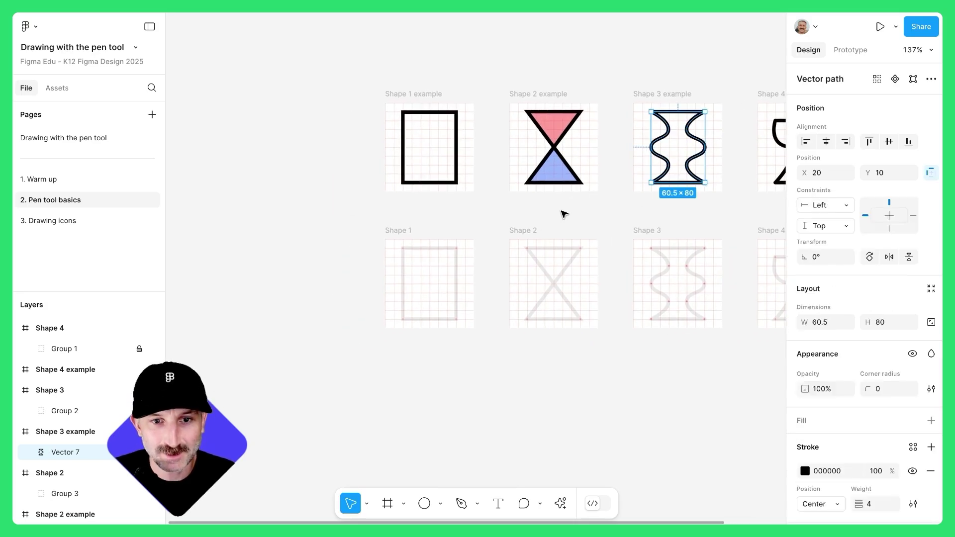
click(500, 212)
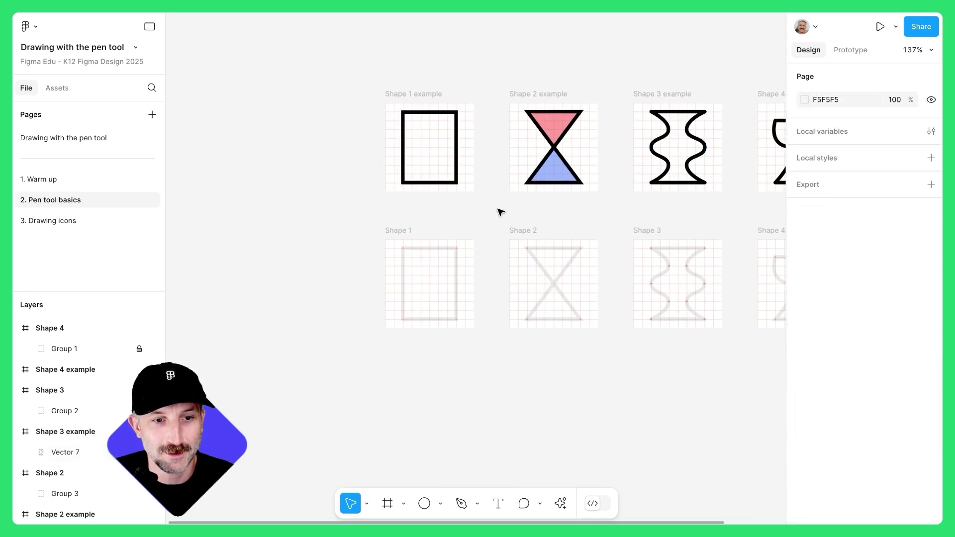
- Draw the top edge of the Shape 1 guide with the Pen tool from X 20, Y 10 to X 80, Y 10
scroll(426, 249, up, 8)
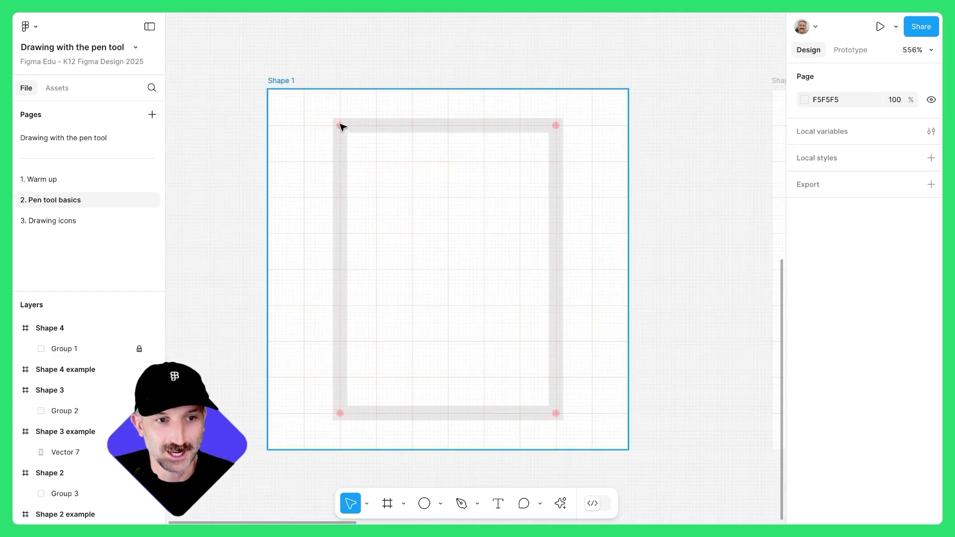
scroll(343, 128, up, 8)
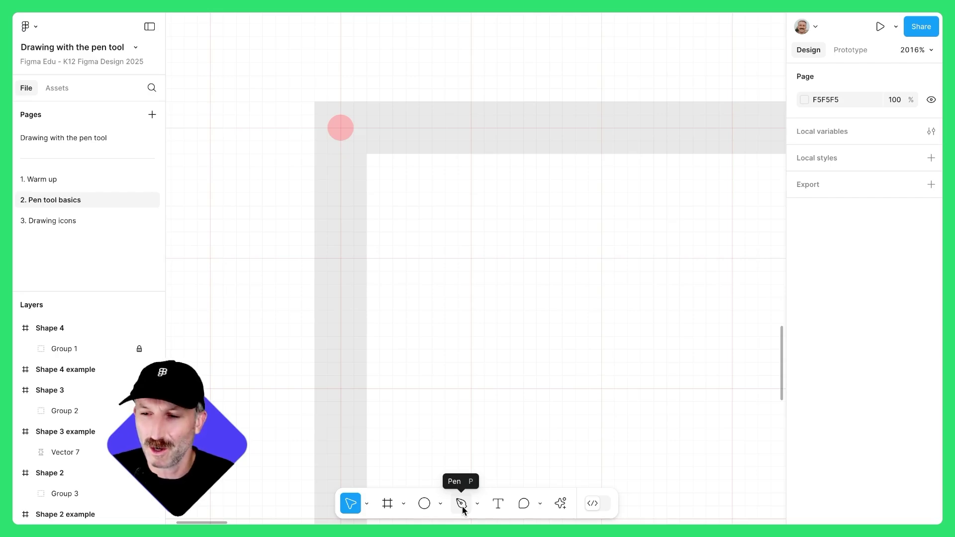
key(p)
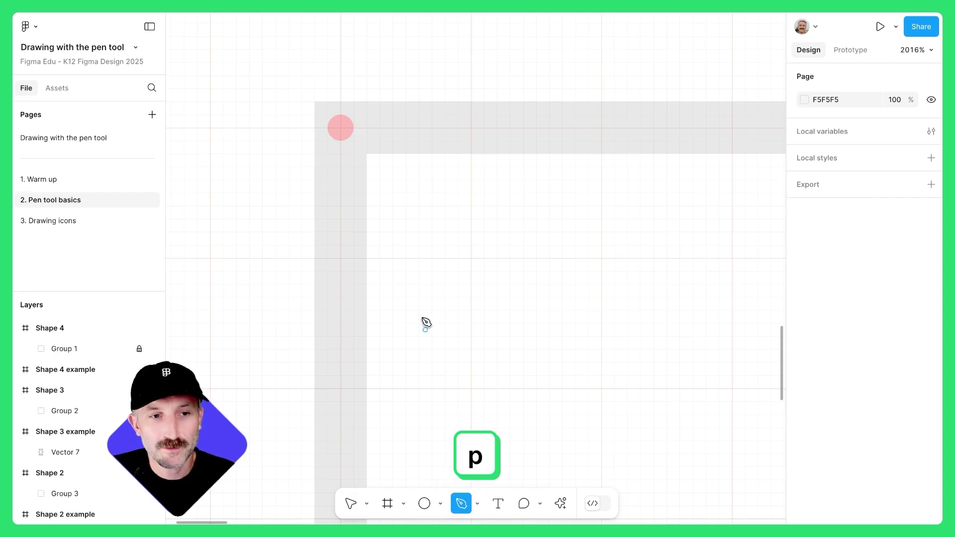
click(341, 129)
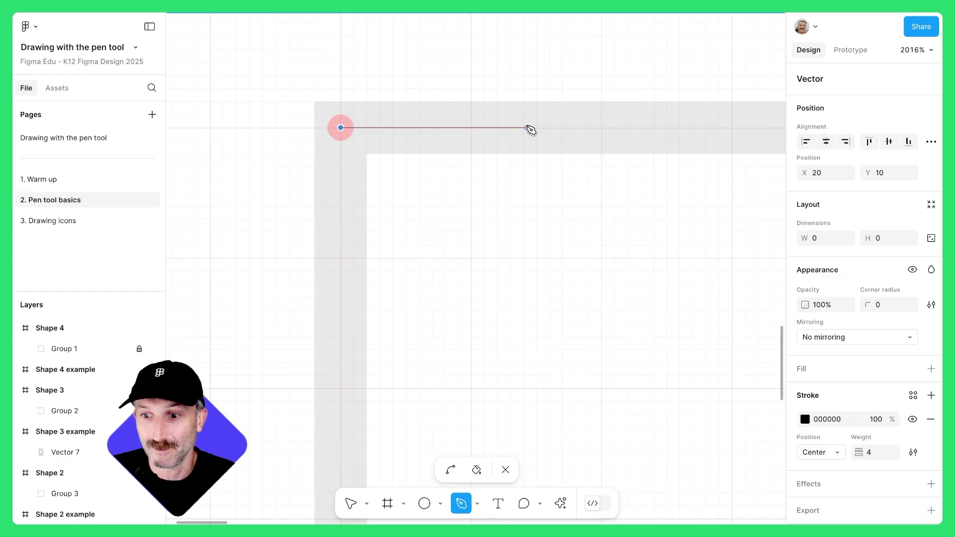
scroll(530, 129, down, 5)
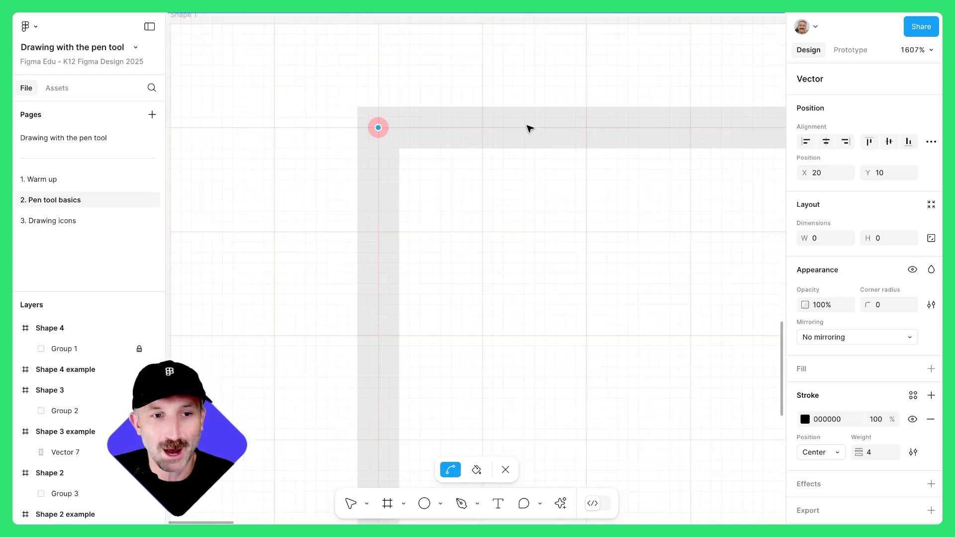
scroll(624, 140, right, 5)
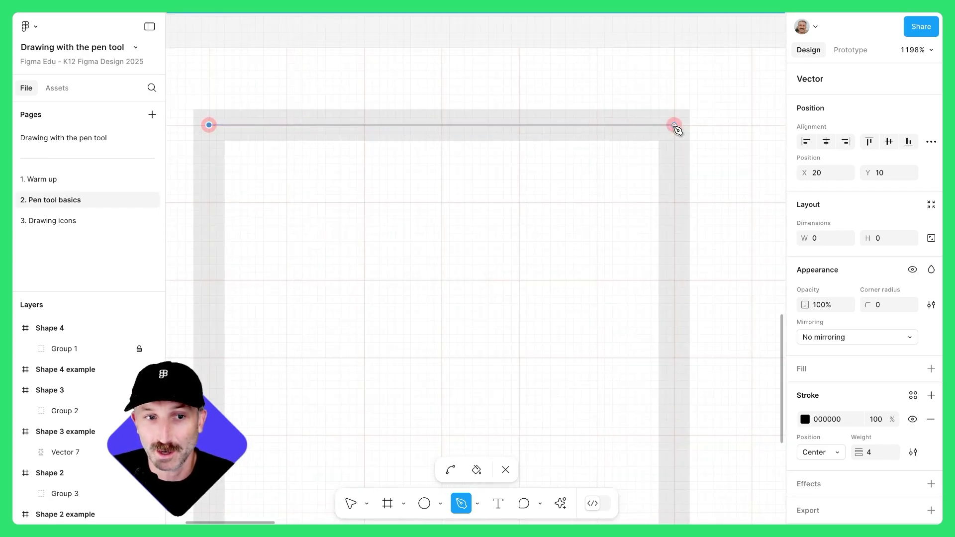
click(674, 125)
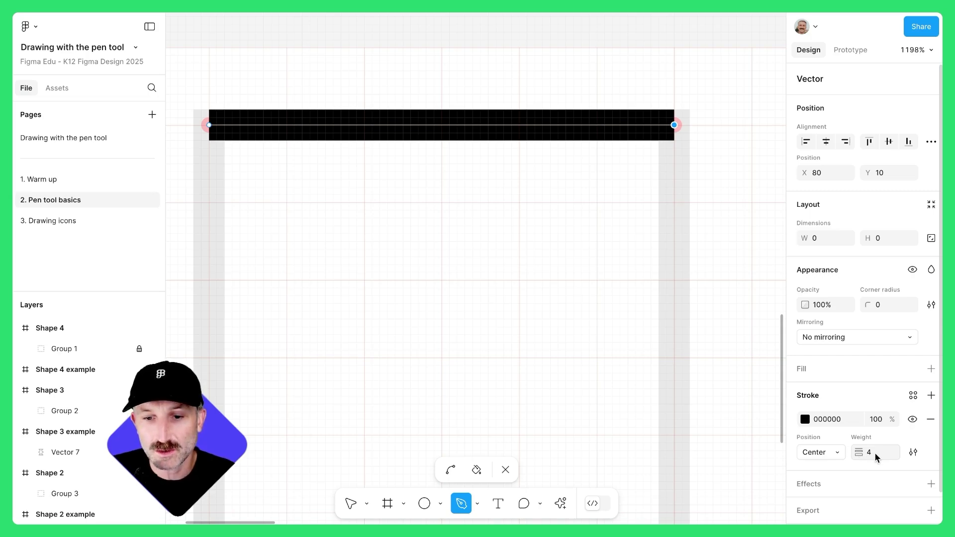
- Try a stroke weight of 1 on the line, restore it to 4, and keep the stroke position at Center
text(1)
key(Return)
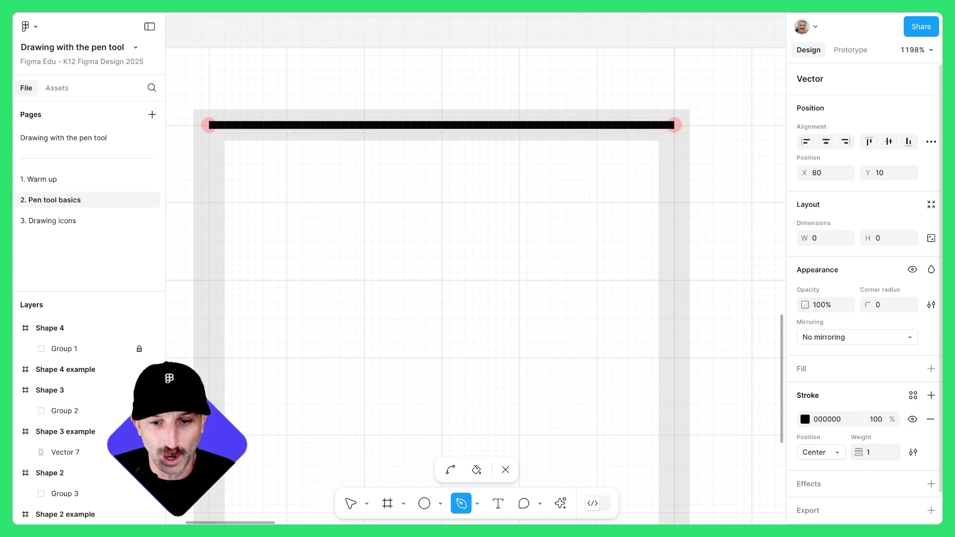
click(867, 454)
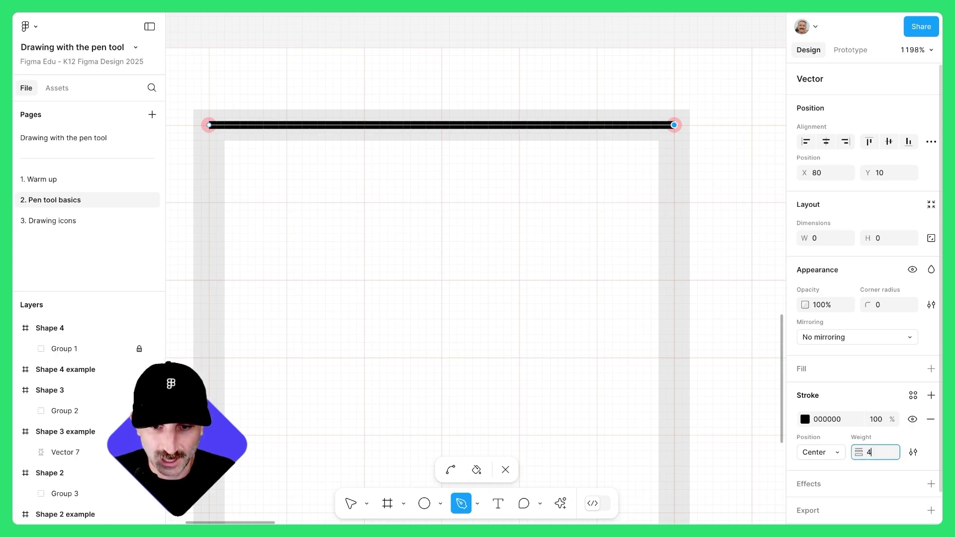
key(Return)
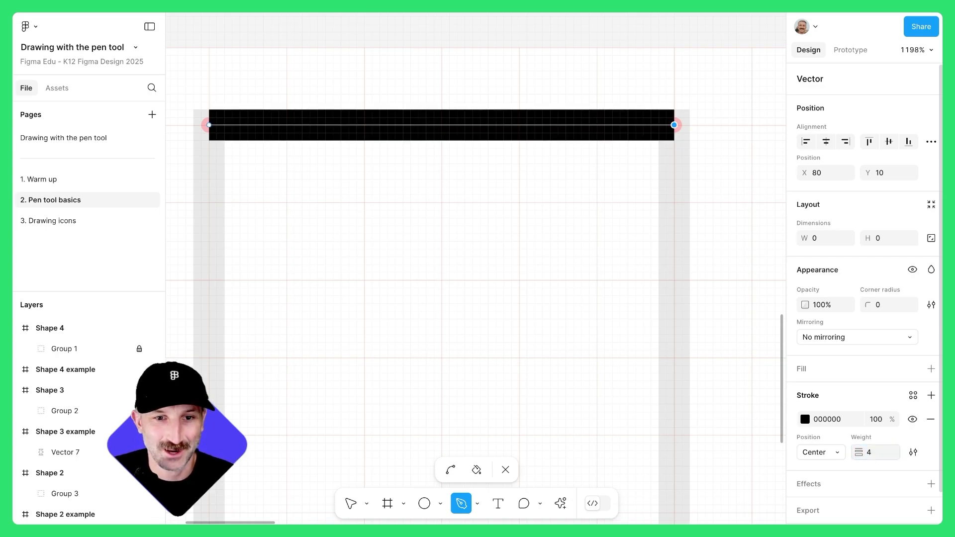
click(819, 452)
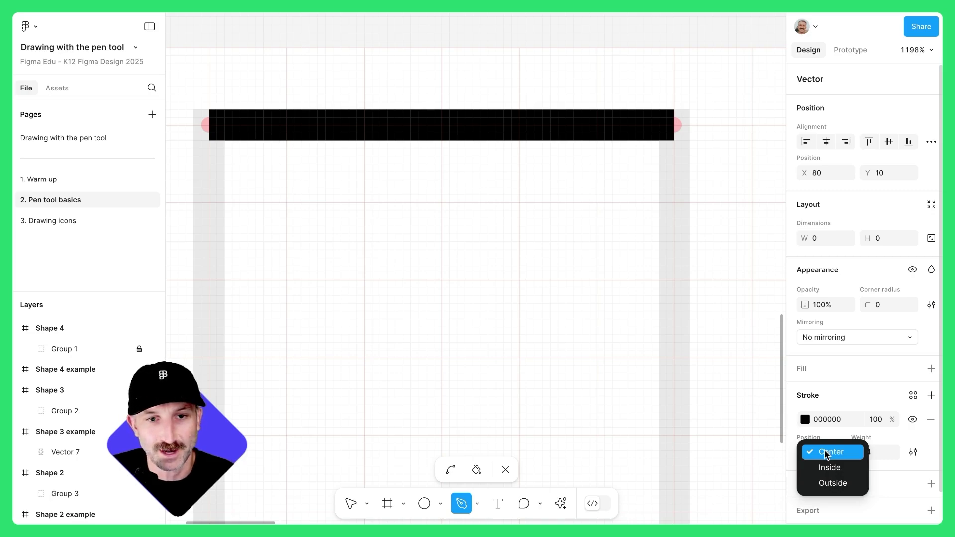
click(825, 453)
- Add path points at X 80, Y 90 and X 20, Y 90 and close the Shape 1 rectangle at its starting point
scroll(669, 274, down, 5)
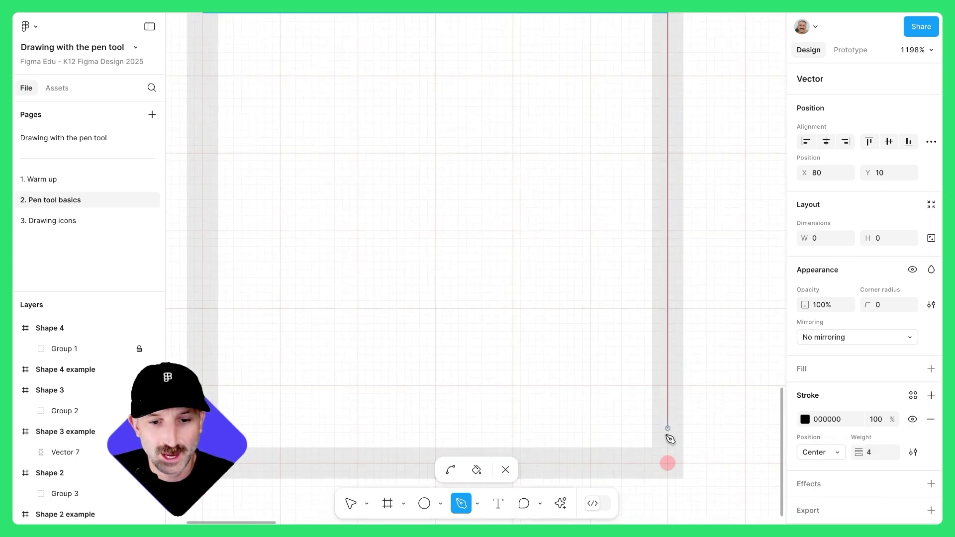
click(668, 464)
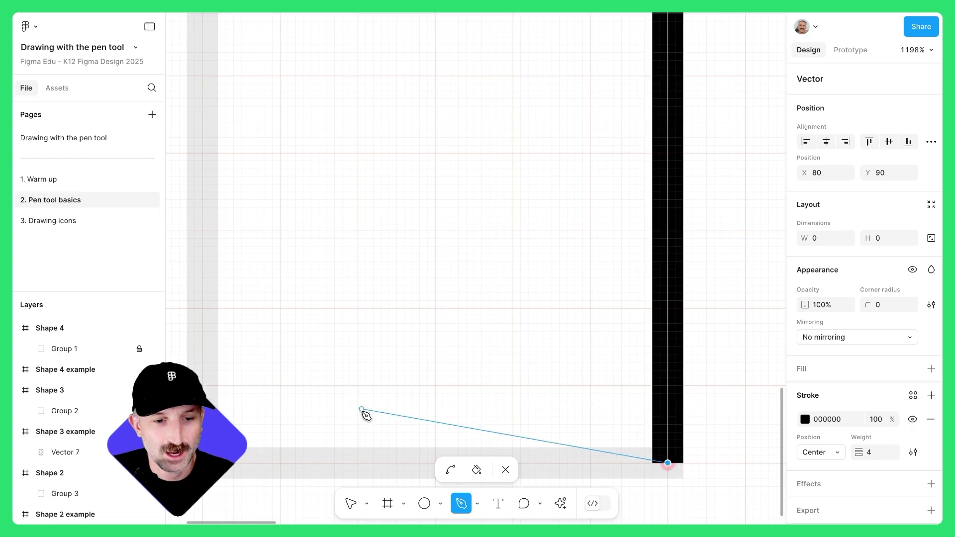
scroll(544, 363, left, 5)
scroll(544, 363, down, 2)
click(397, 410)
scroll(398, 408, down, 5)
scroll(415, 240, up, 2)
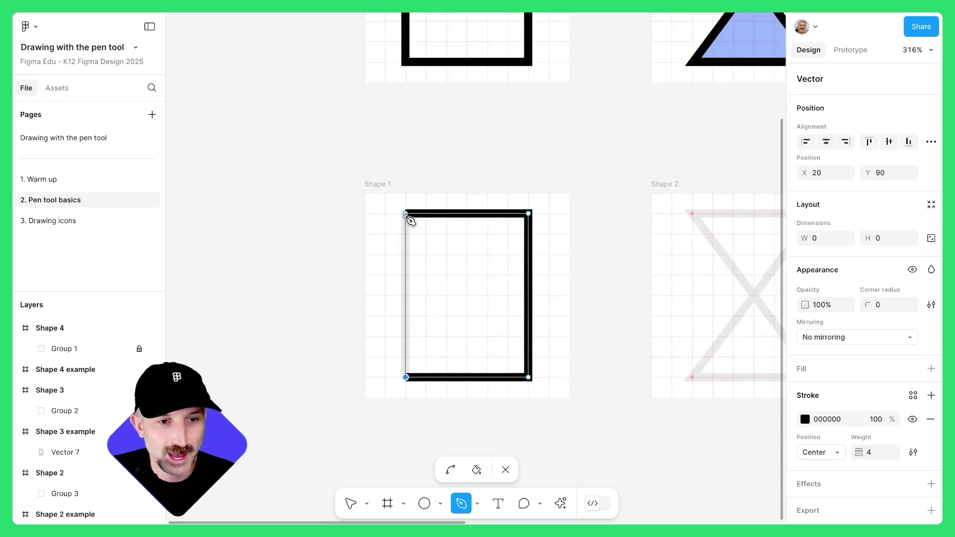
scroll(409, 219, up, 5)
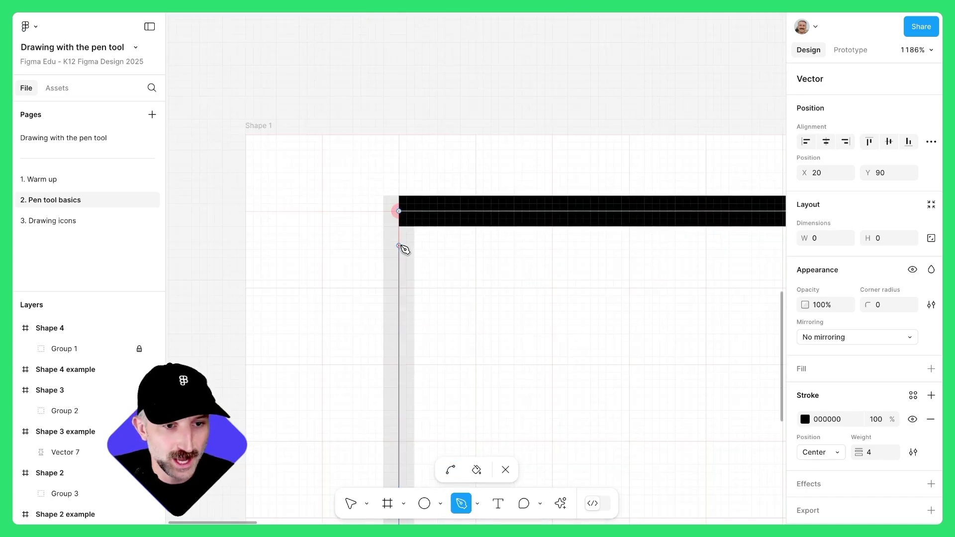
click(399, 211)
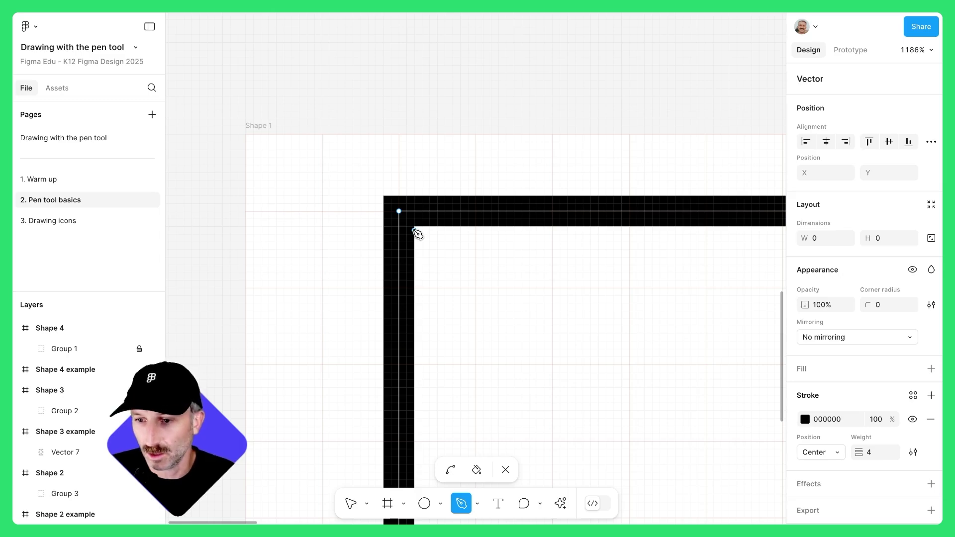
- Undo the rectangle's closure, try the fill tool with the end point misplaced at X 19, Y 10.5, and undo that point
key(ctrl+z)
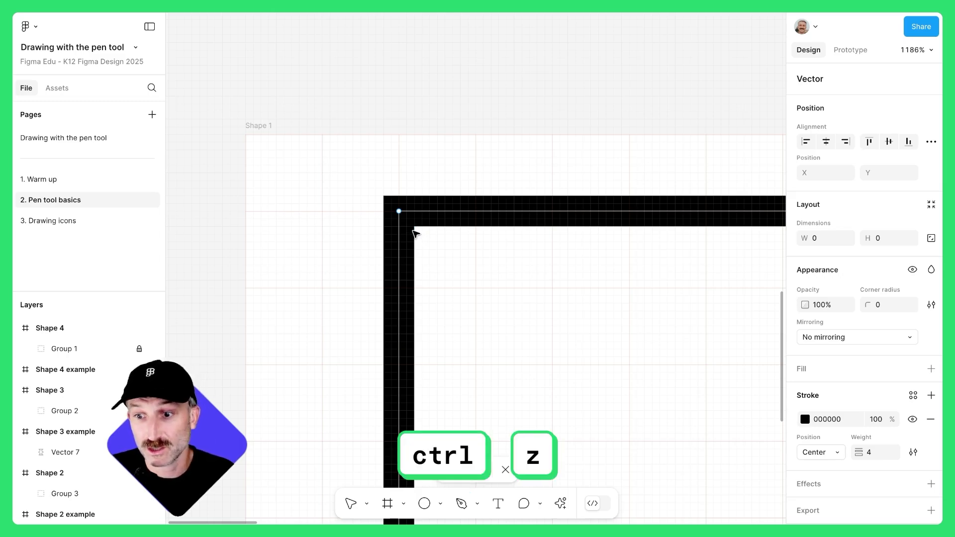
key(ctrl+z)
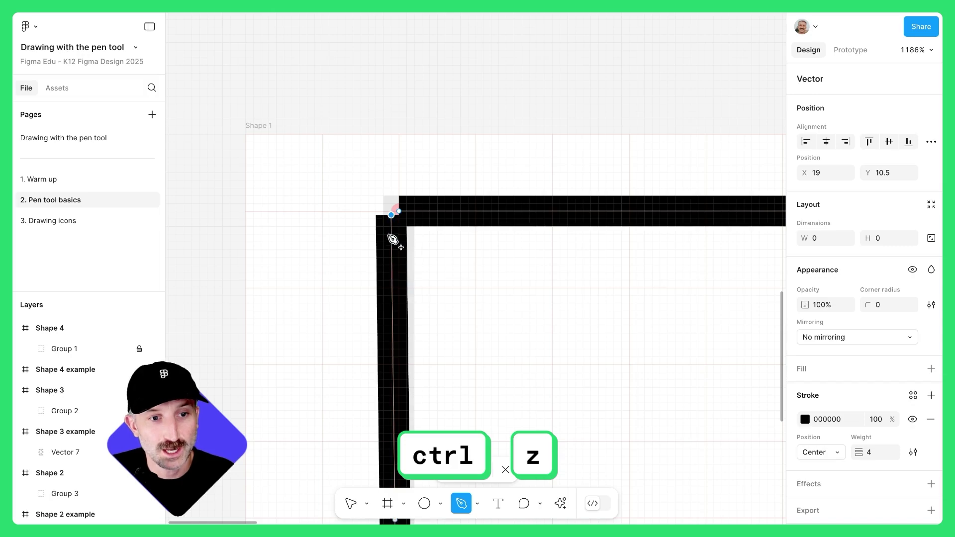
ctrl+scroll(395, 243, up, 5)
ctrl+scroll(452, 245, up, 2)
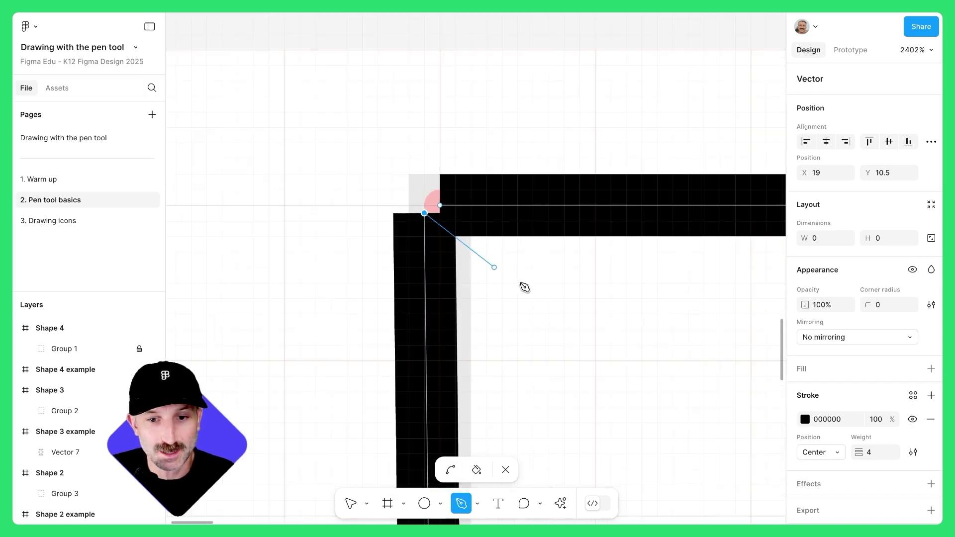
ctrl+scroll(408, 274, down, 3)
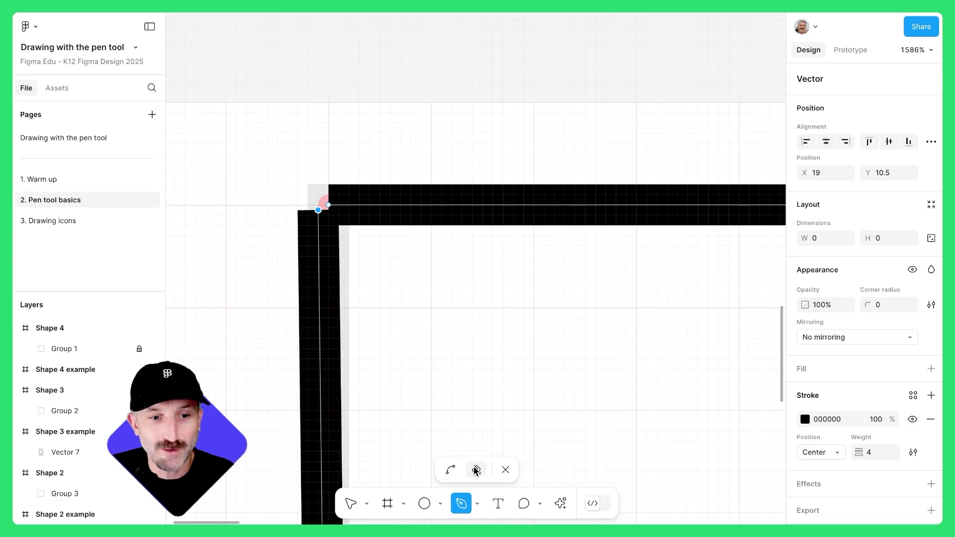
click(476, 470)
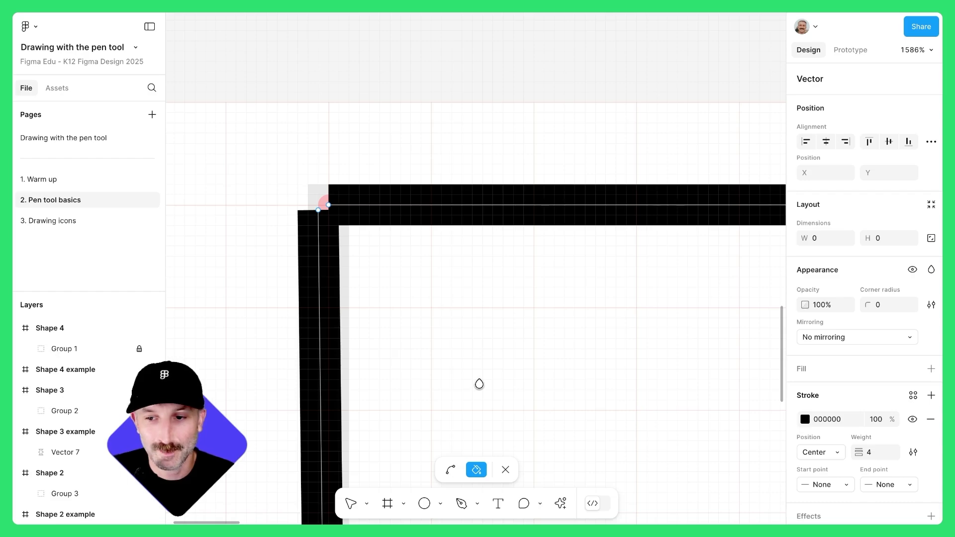
key(Escape)
key(Return)
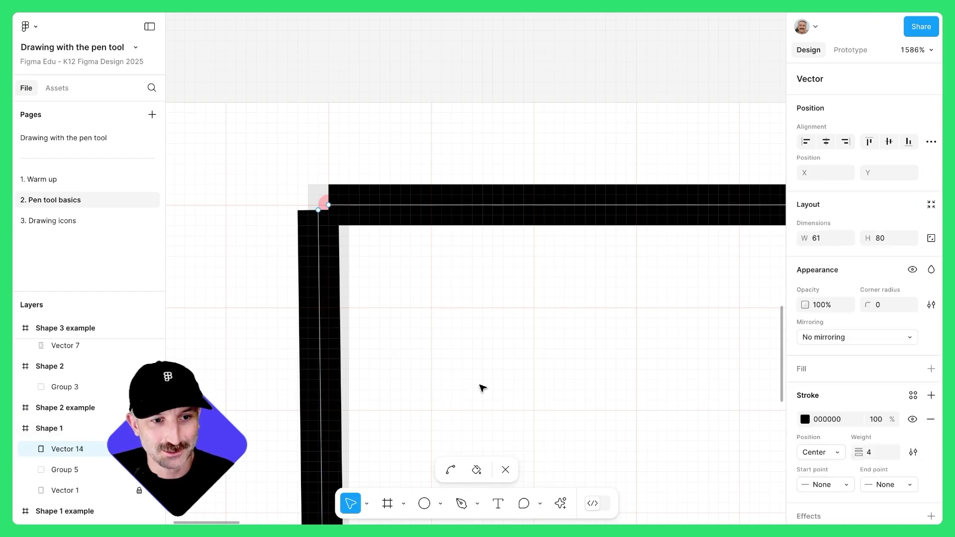
key(ctrl+z)
- Close the rectangle's path on its starting point at the upper-left guide dot and finish editing the shape
key(p)
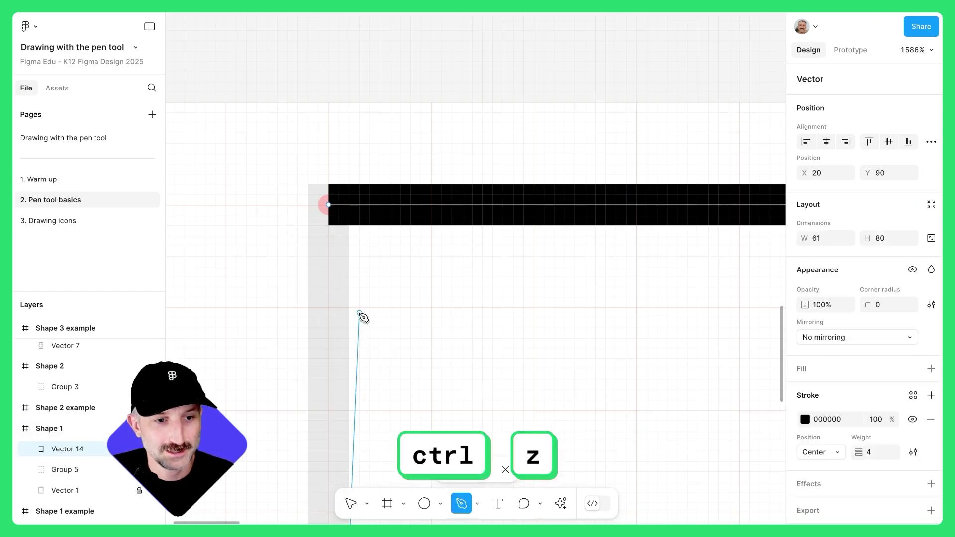
click(328, 205)
key(shift+2)
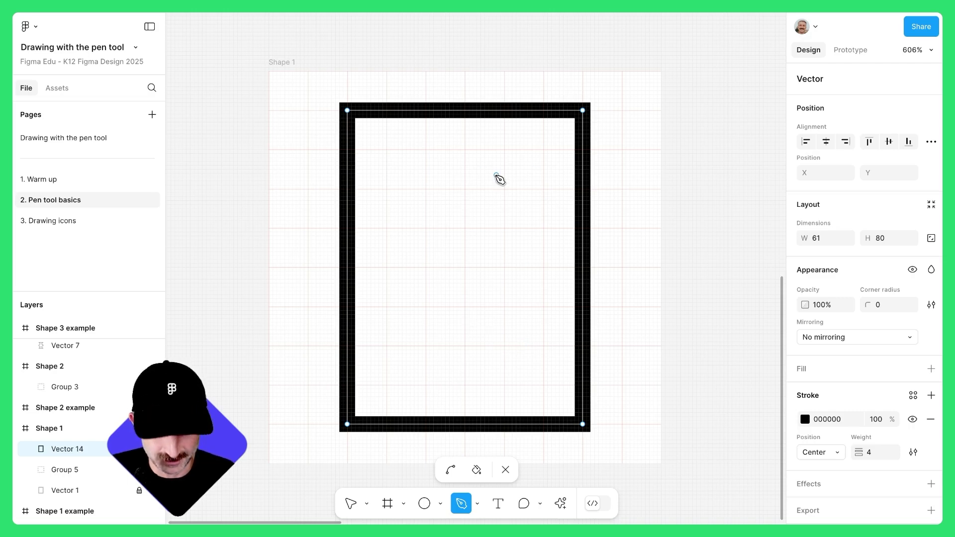
key(Return)
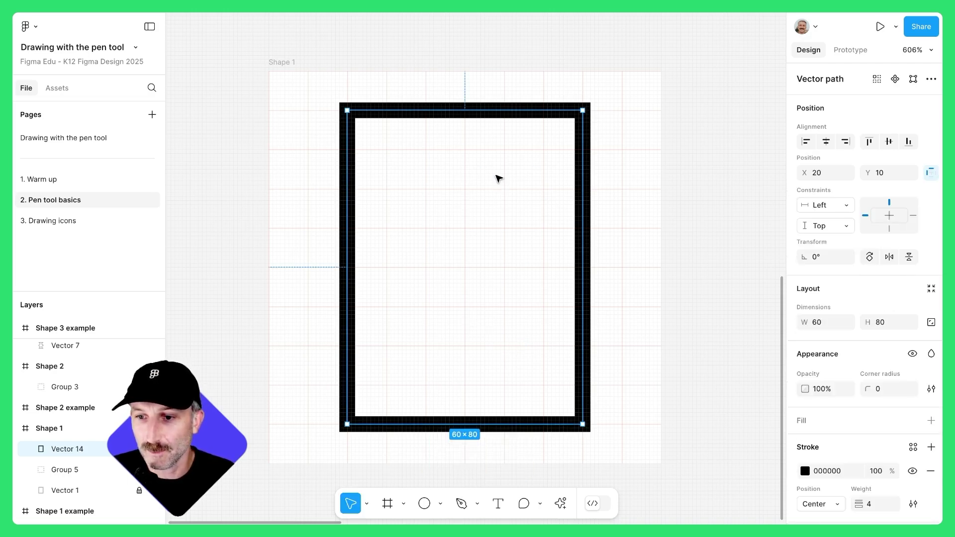
key(Escape)
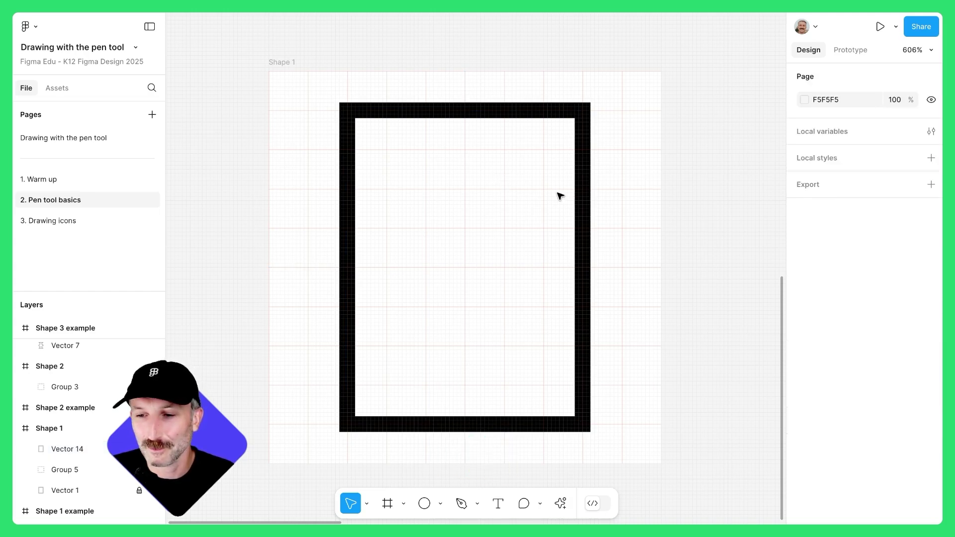
- Reopen the Shape 1 rectangle for vector editing with the Pen tool, leave editing without drawing, and go to the Shape 2 guide
scroll(559, 195, right, 10)
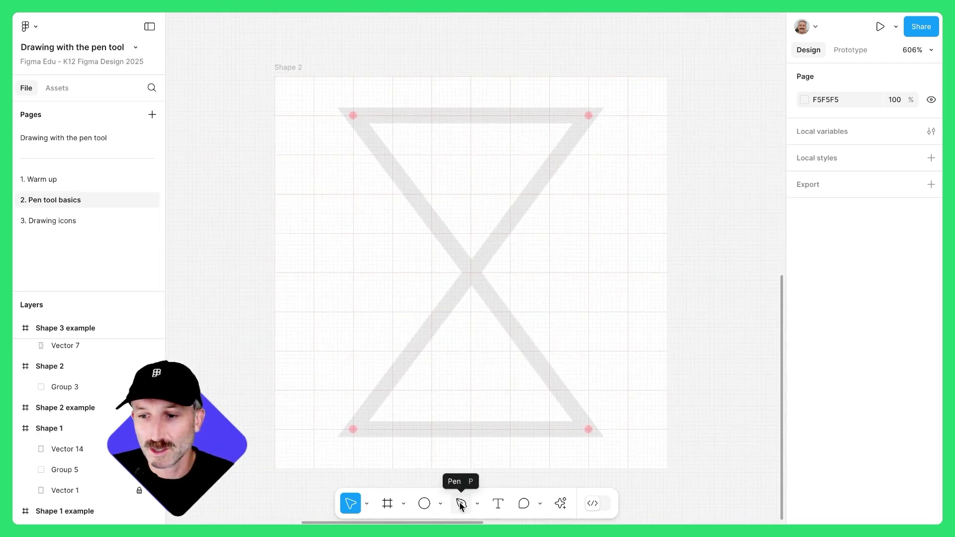
scroll(350, 335, left, 8)
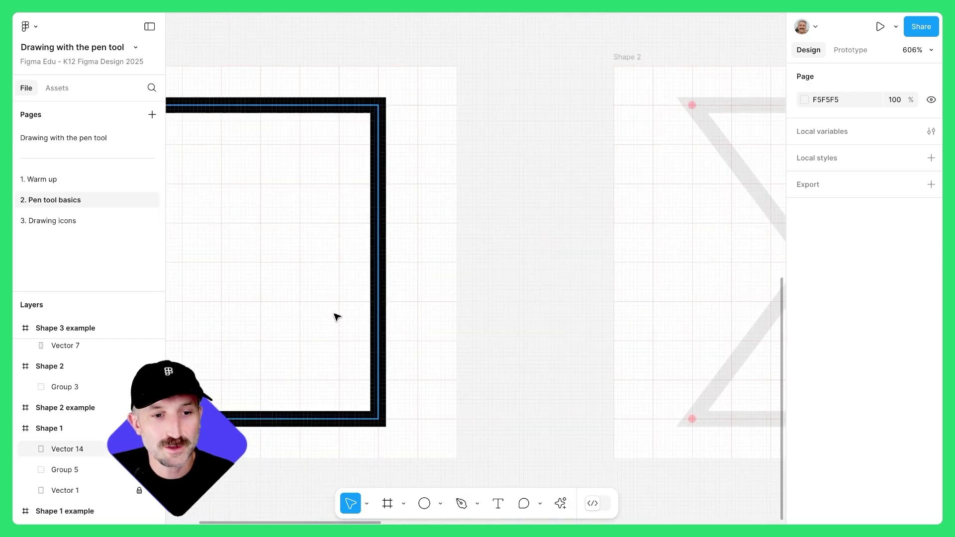
double_click(379, 297)
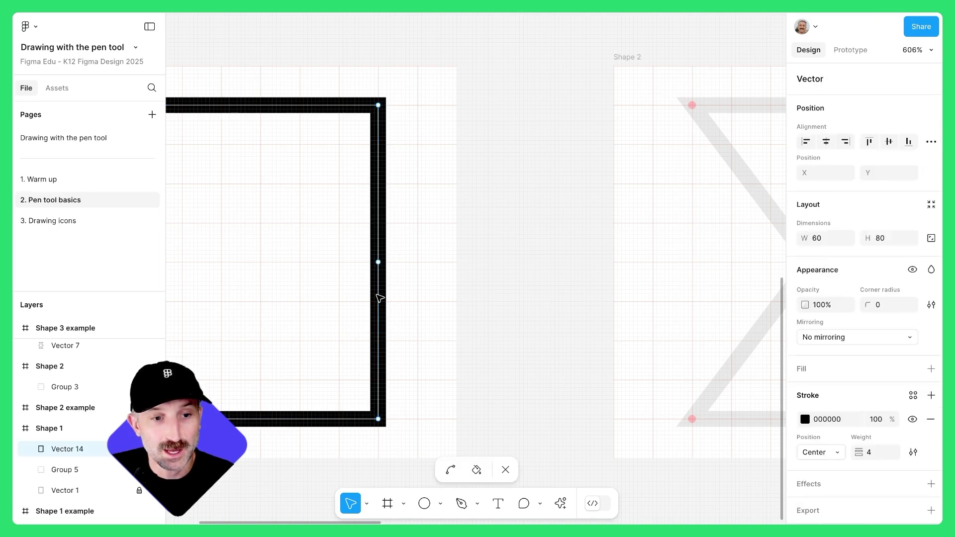
click(461, 503)
scroll(499, 375, right, 5)
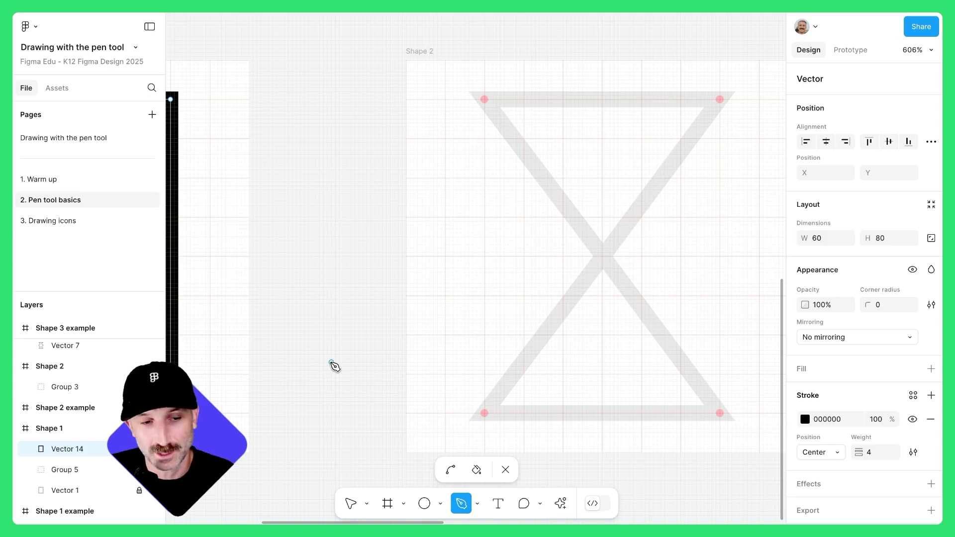
drag(275, 364, 572, 352)
key(Return)
key(Escape)
click(571, 355)
drag(571, 354, 280, 348)
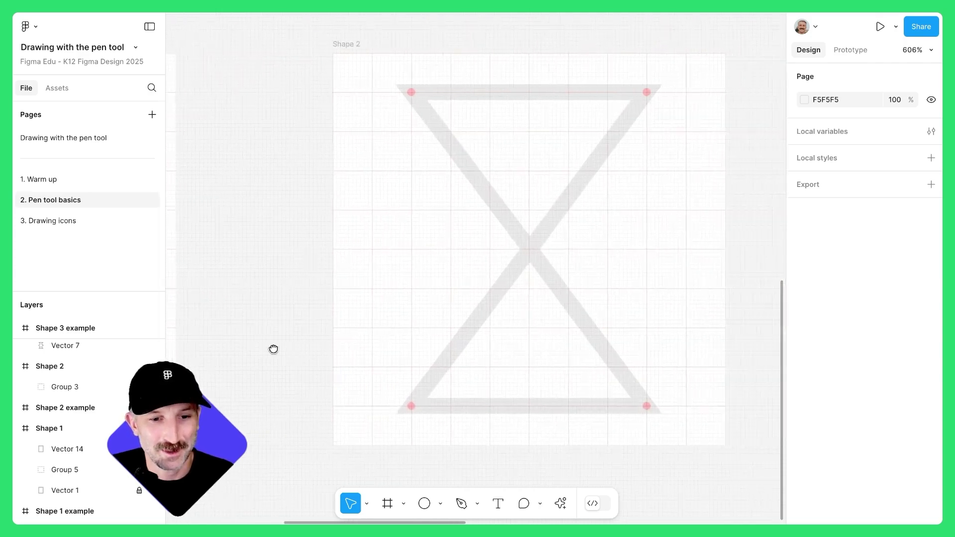
- Start a Pen path on the Shape 2 guide with points at X 20, Y 10 and X 80, Y 10
click(461, 504)
scroll(348, 92, up, 5)
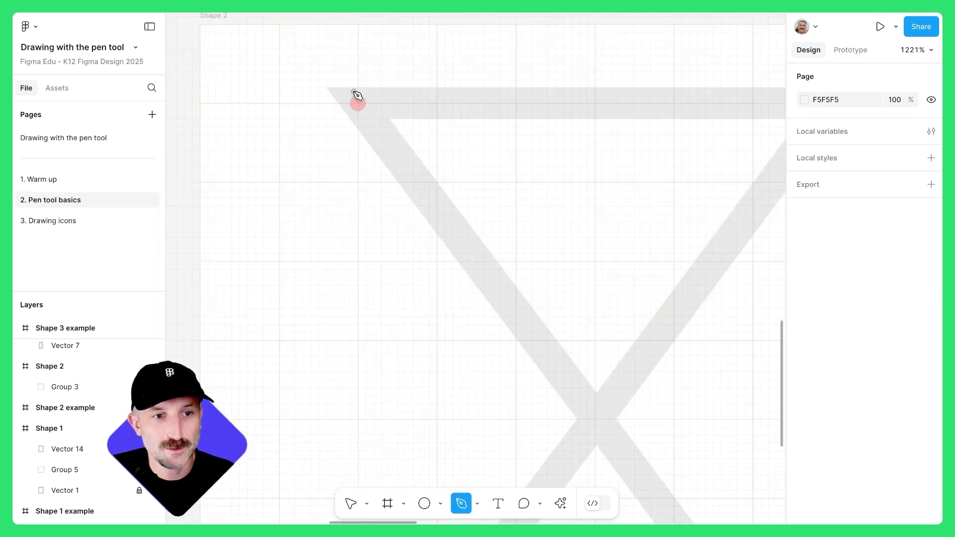
click(359, 106)
scroll(360, 104, right, 5)
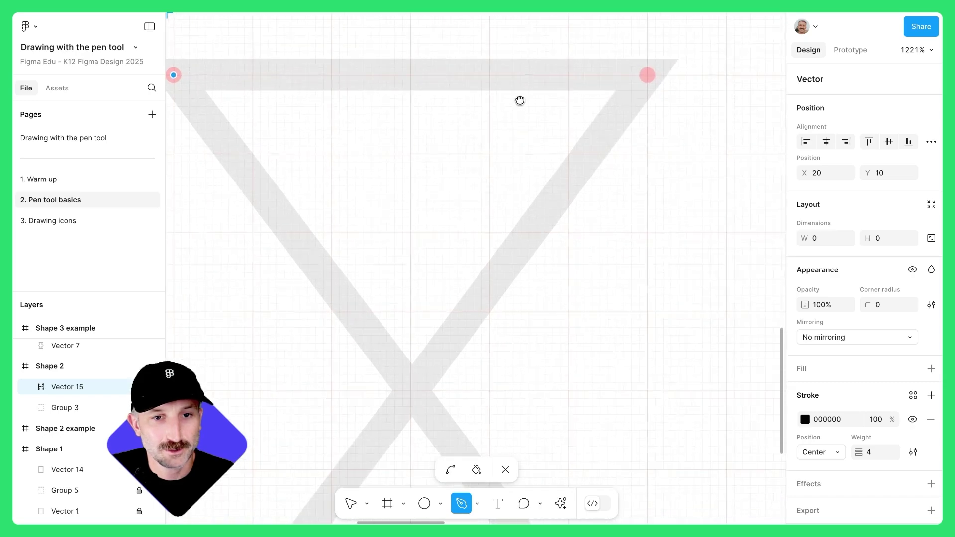
click(647, 75)
- Continue the hourglass path with points at X 20, Y 90 and X 80, Y 90, and close it on its starting point
scroll(614, 199, down, 3)
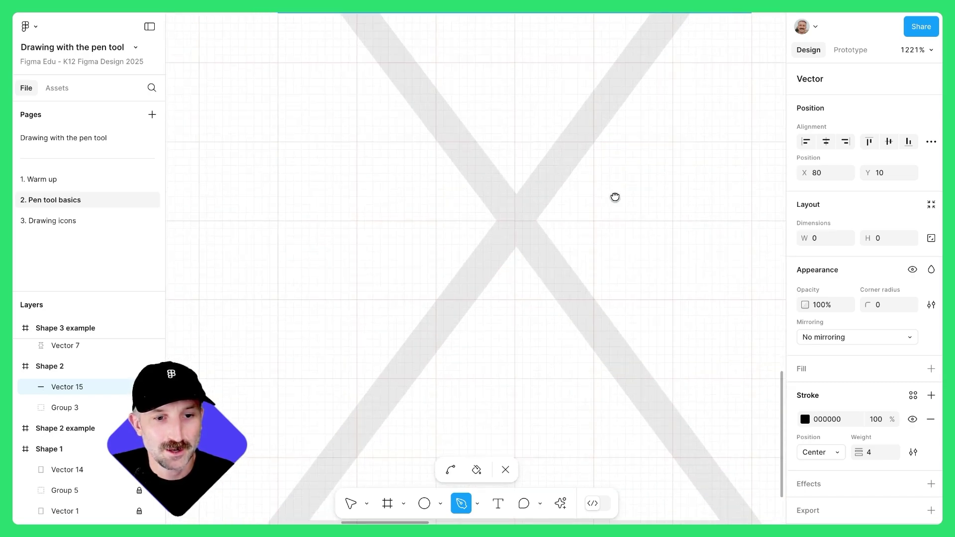
scroll(741, 327, down, 3)
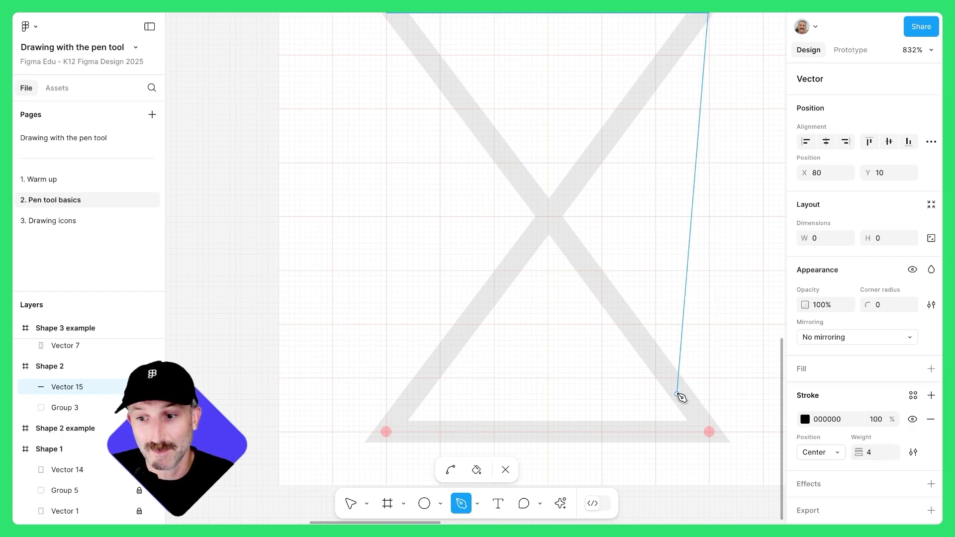
click(387, 432)
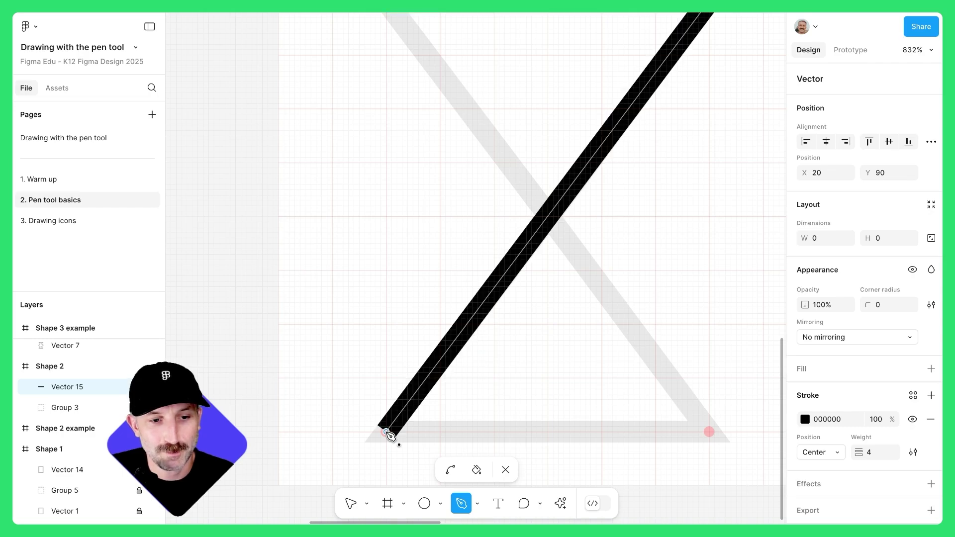
click(710, 433)
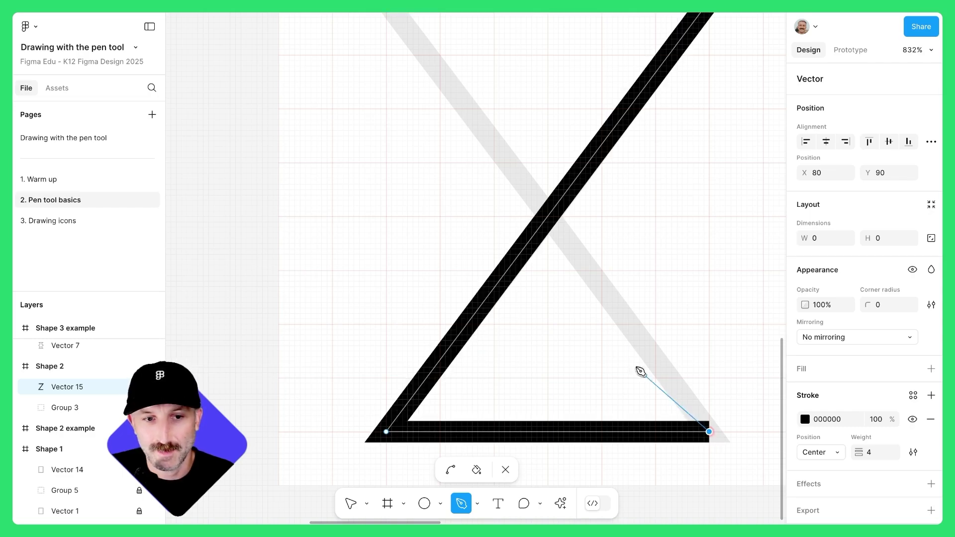
scroll(482, 181, up, 5)
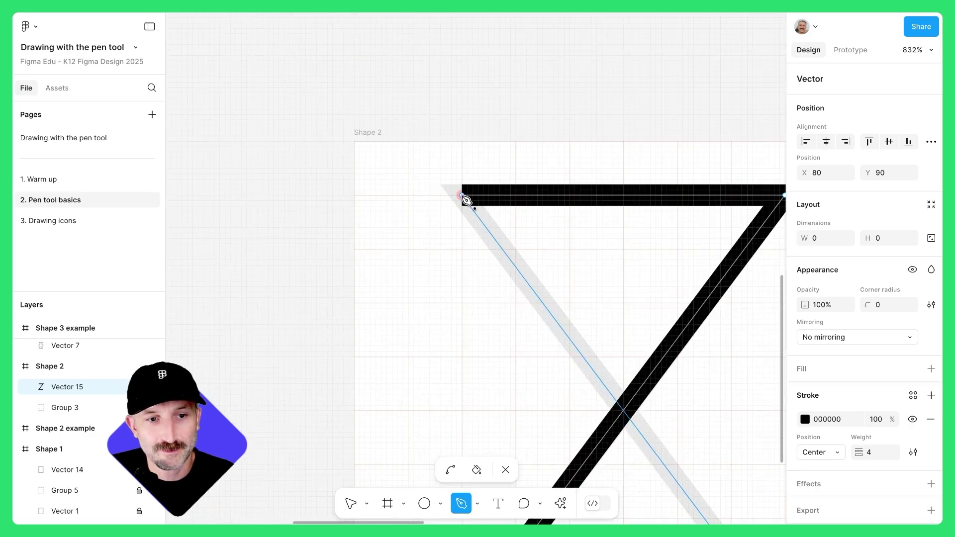
scroll(467, 202, up, 5)
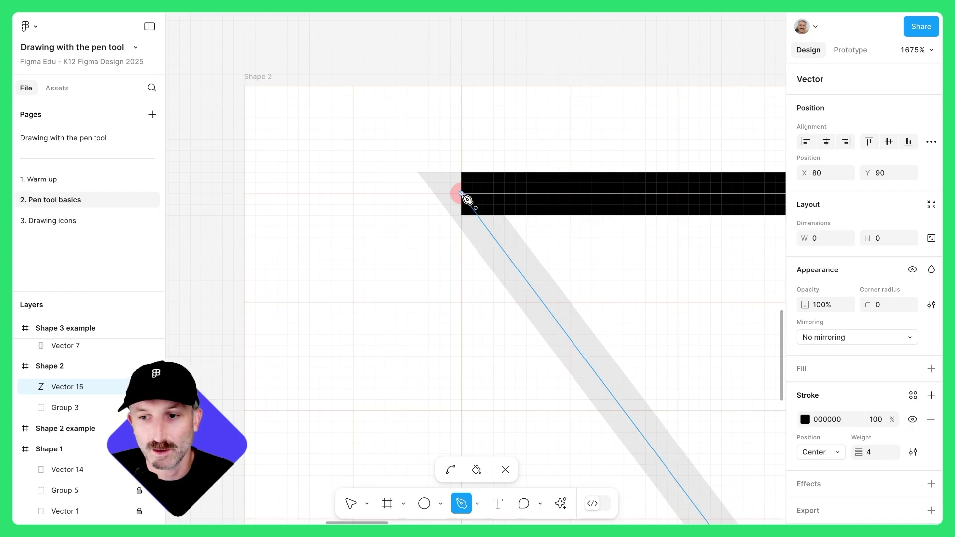
click(462, 194)
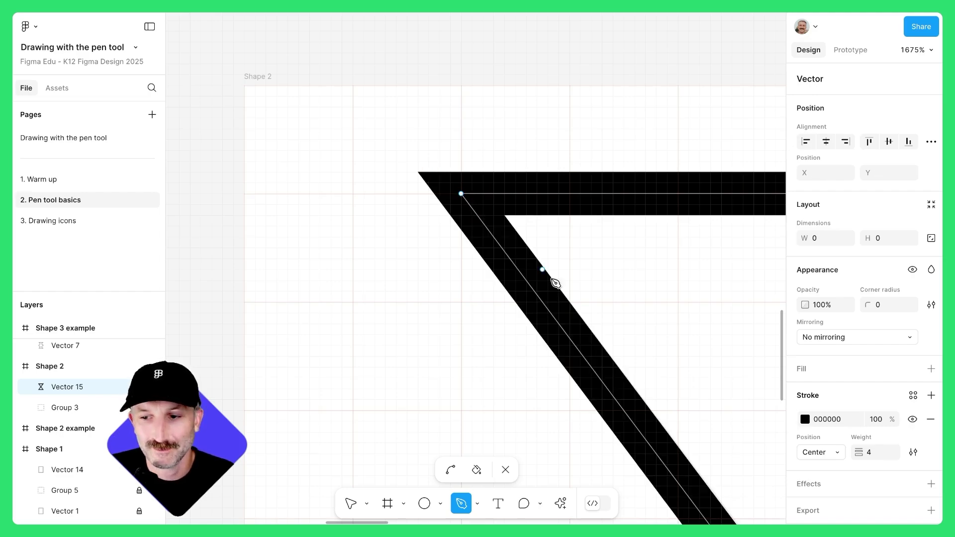
- Fill the hourglass's upper triangle and set its fill color to pink F98F8F
scroll(500, 237, down, 5)
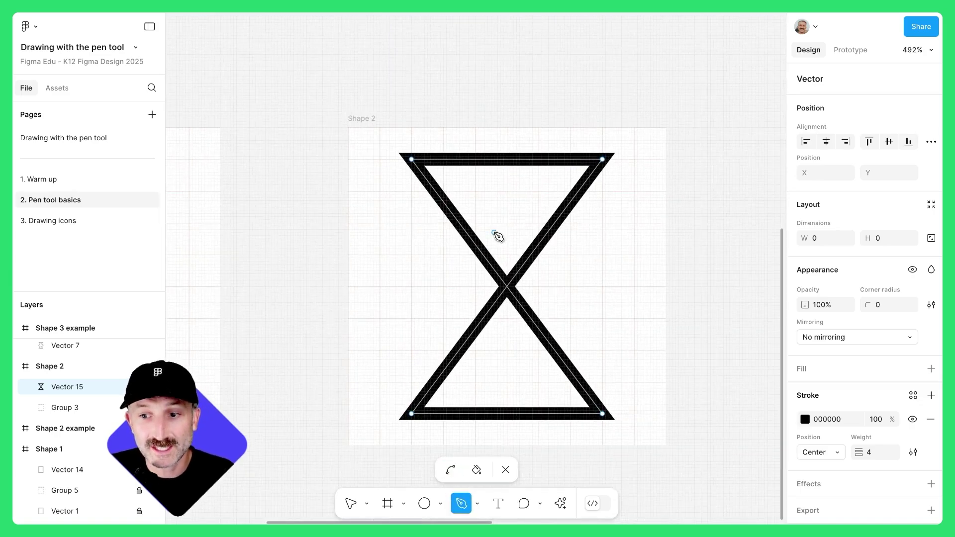
click(477, 469)
click(497, 239)
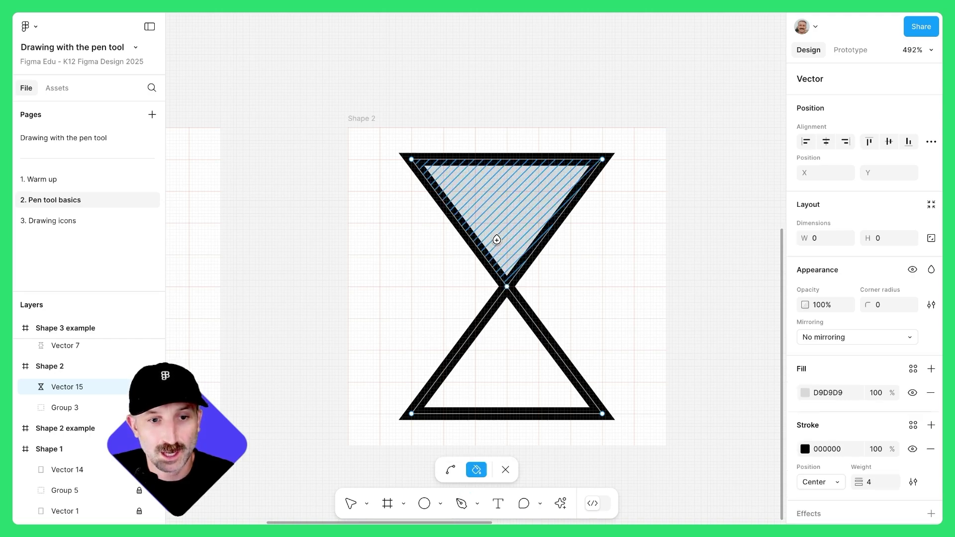
click(804, 393)
drag(699, 279, 700, 270)
- Fill the hourglass's lower triangle with light blue 8FD4F9, then finish editing and deselect the shape
click(497, 379)
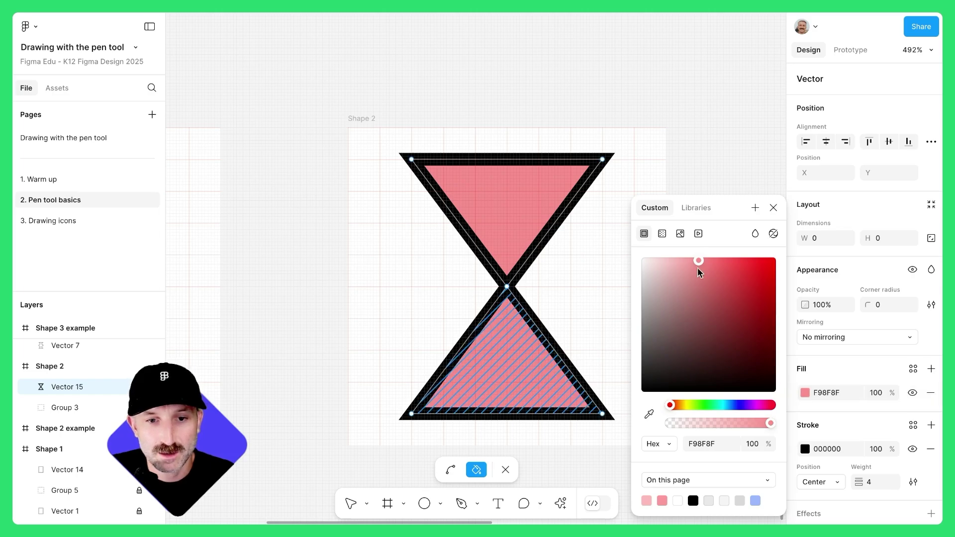
drag(684, 405, 727, 413)
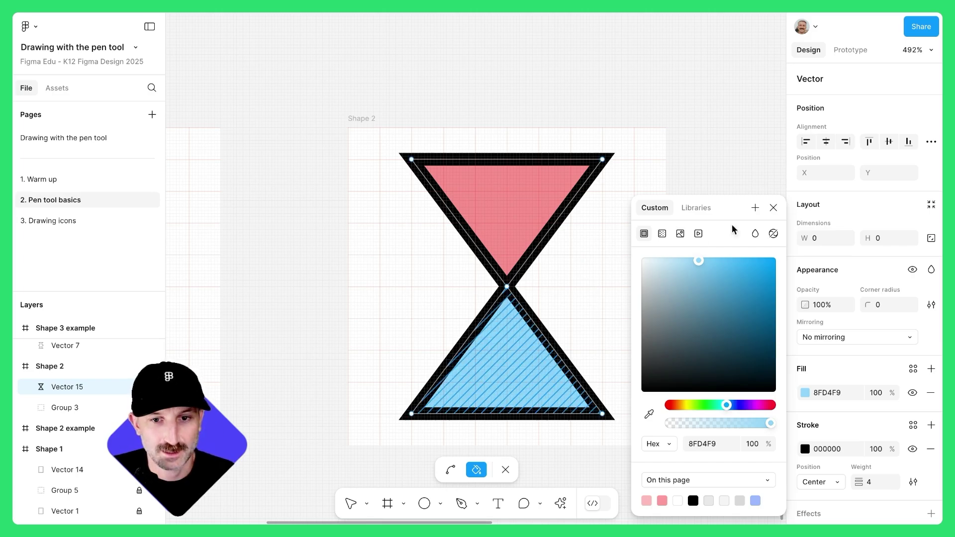
click(774, 208)
key(Escape)
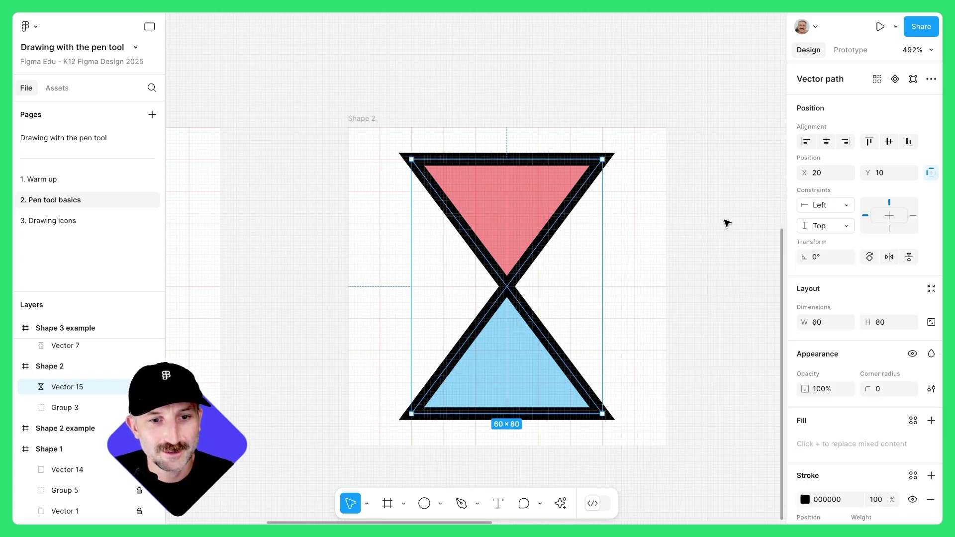
key(Escape)
- Go to the Shape 3 guide and start a Pen path at X 80, Y 10 on its upper-right dot
drag(727, 223, 264, 275)
scroll(469, 241, up, 2)
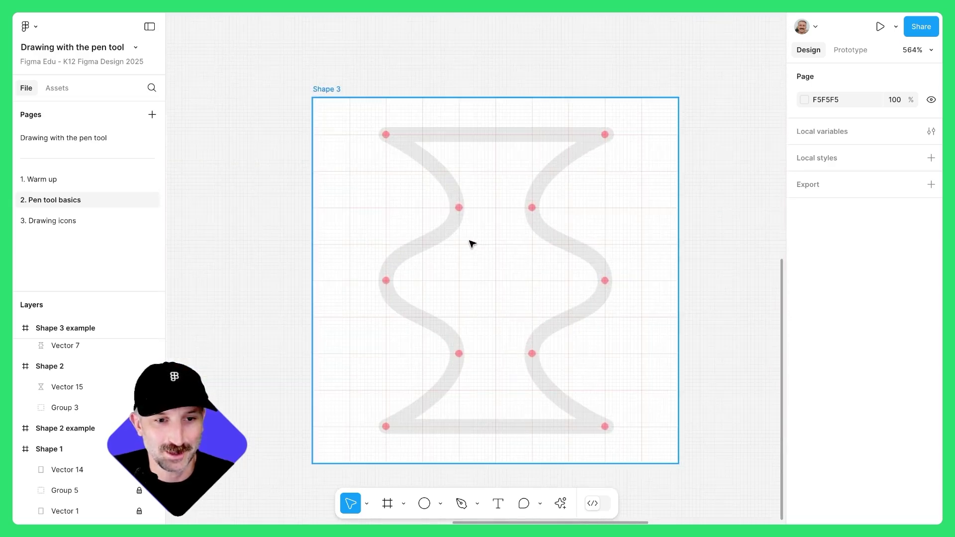
drag(469, 239, 458, 243)
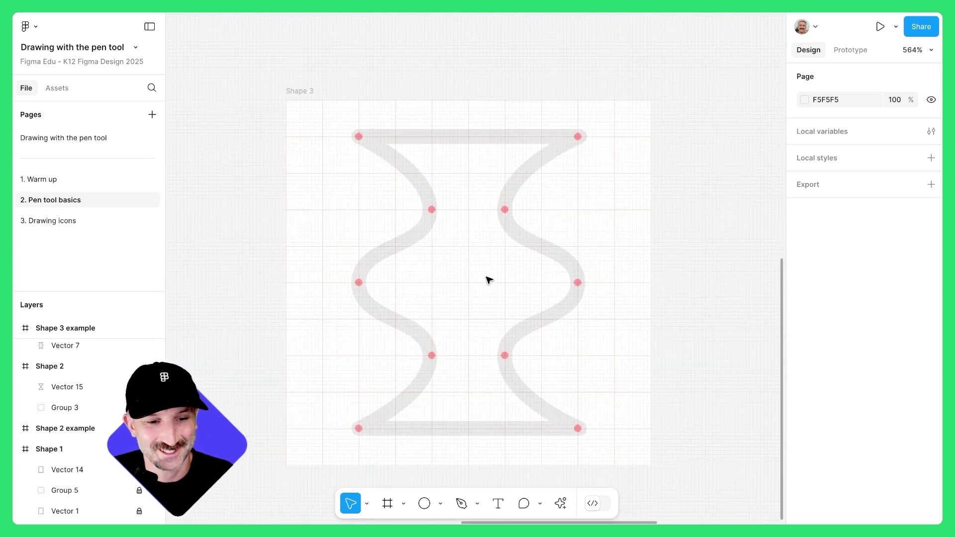
click(461, 503)
scroll(583, 143, up, 1)
scroll(583, 144, up, 3)
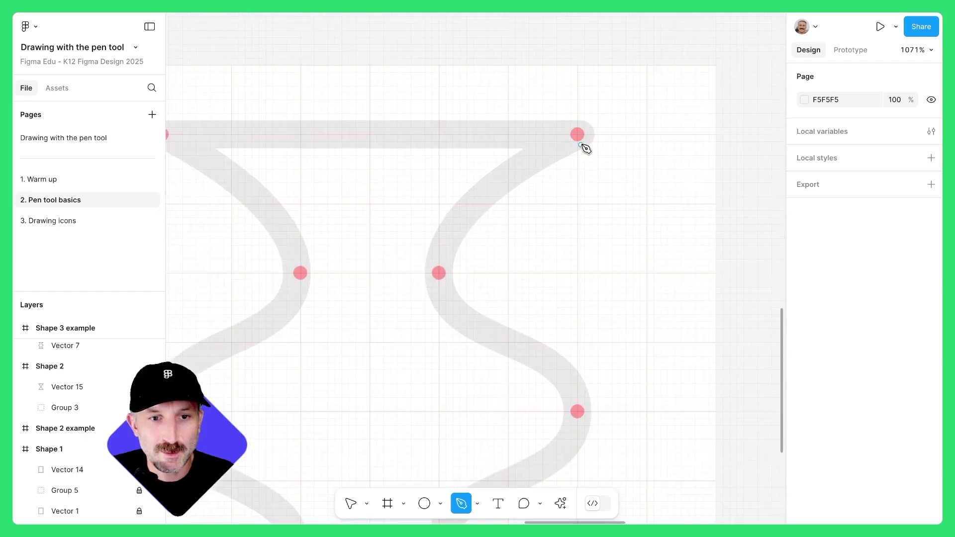
click(577, 135)
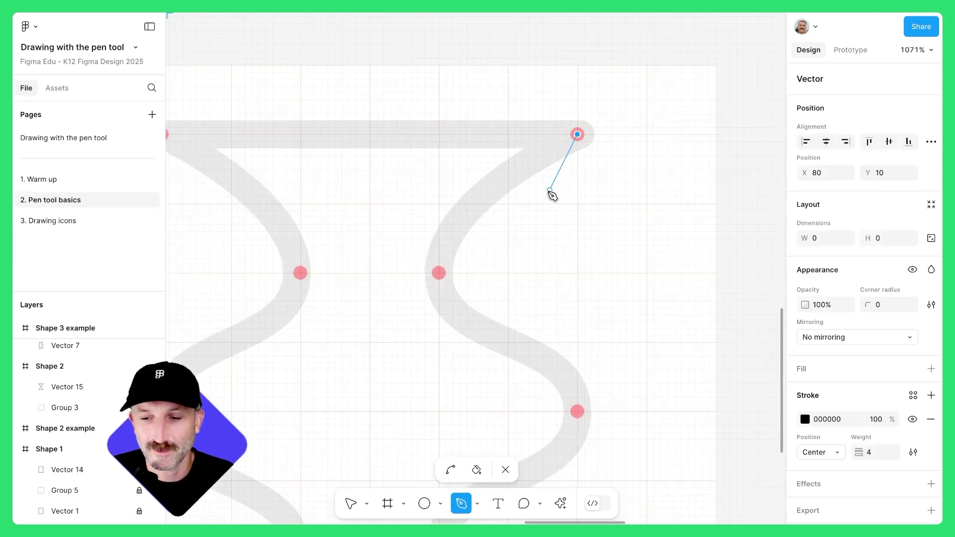
- Add straight segments down the right-hand guide dots at X 60, Y 30; X 80, Y 50; X 60, Y 70; and X 80, Y 90
click(439, 274)
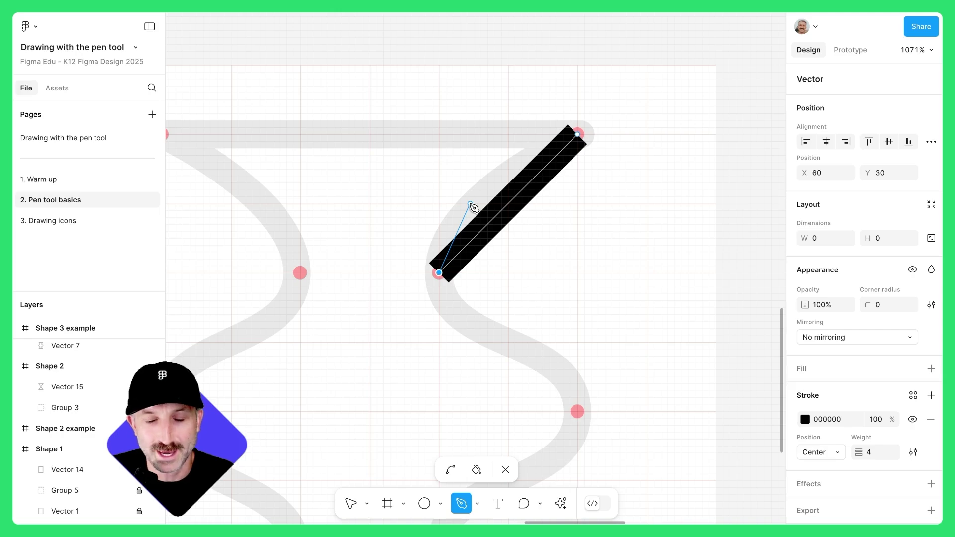
click(577, 411)
scroll(597, 324, down, 5)
click(468, 374)
scroll(550, 309, down, 5)
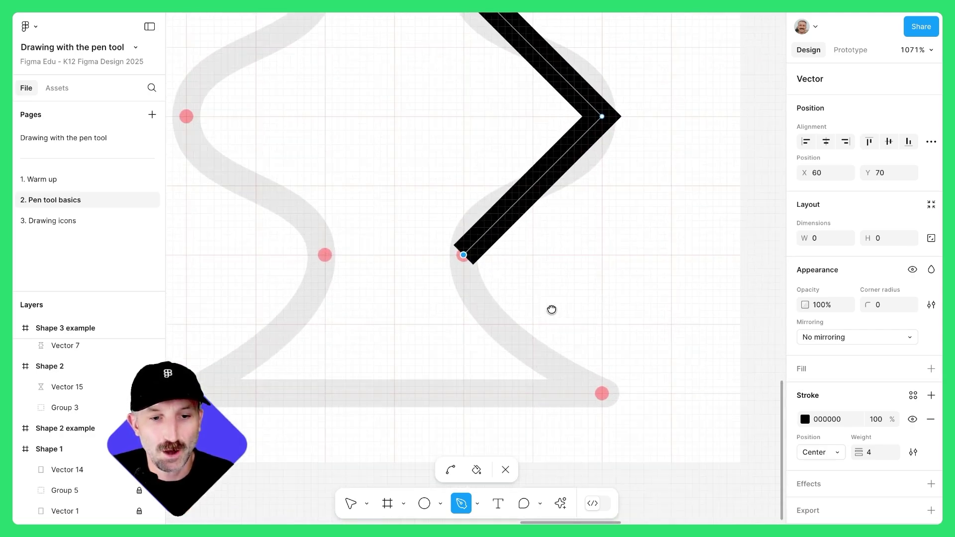
click(604, 392)
- Trace the bottom edge and the left-hand guide dots up to X 20, Y 10 with straight segments, and close the path
scroll(497, 298, left, 5)
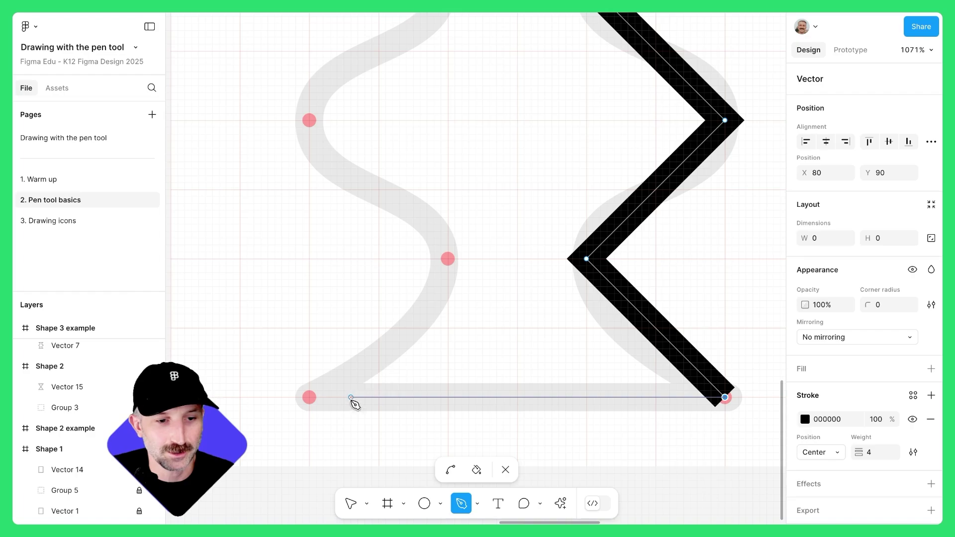
click(310, 397)
click(448, 258)
click(309, 120)
scroll(352, 101, up, 5)
click(428, 217)
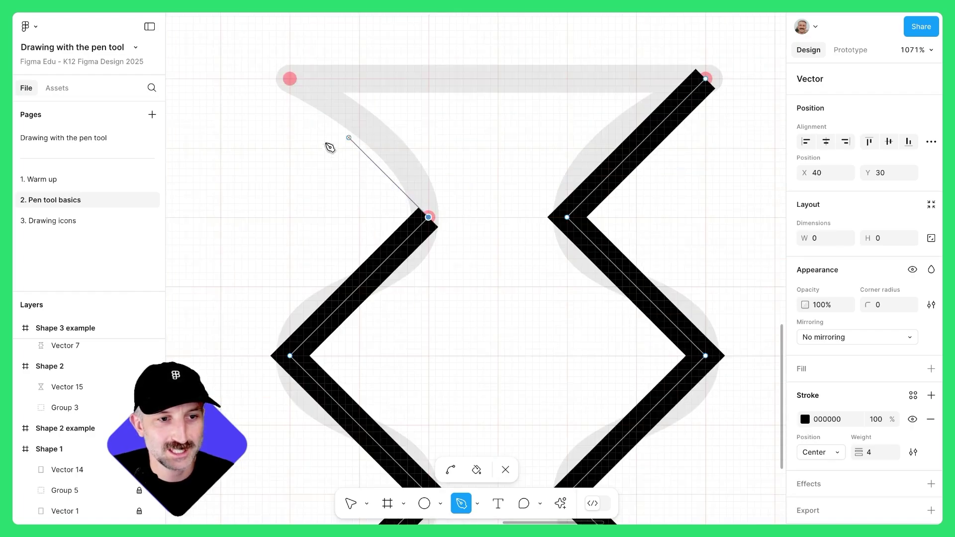
click(290, 79)
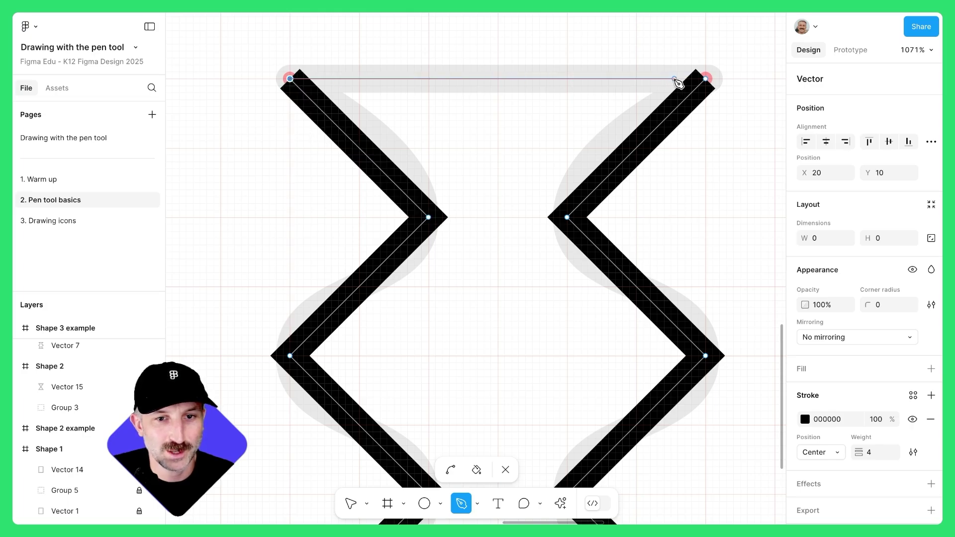
click(706, 78)
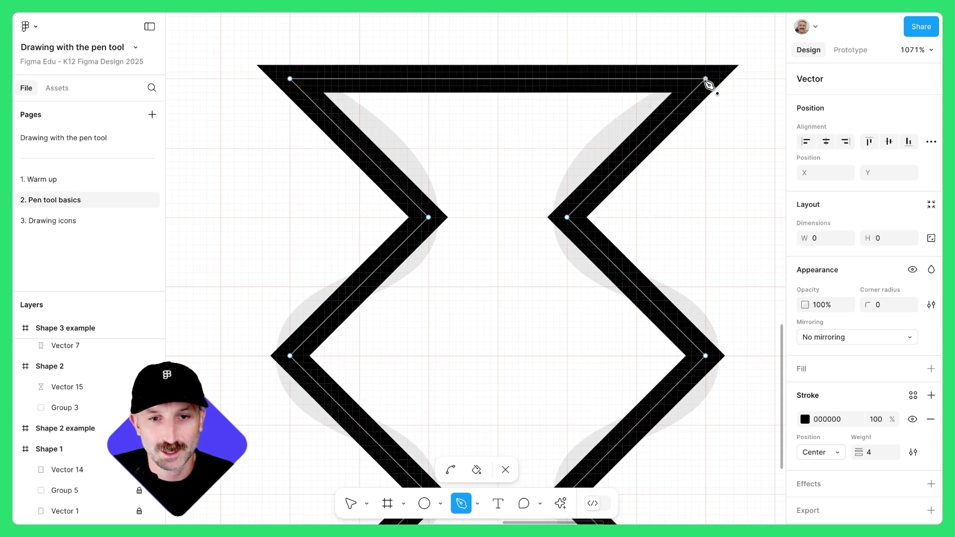
- Use the Bend tool to curve the three middle points on the right side of the Shape 3 path
scroll(533, 333, down, 3)
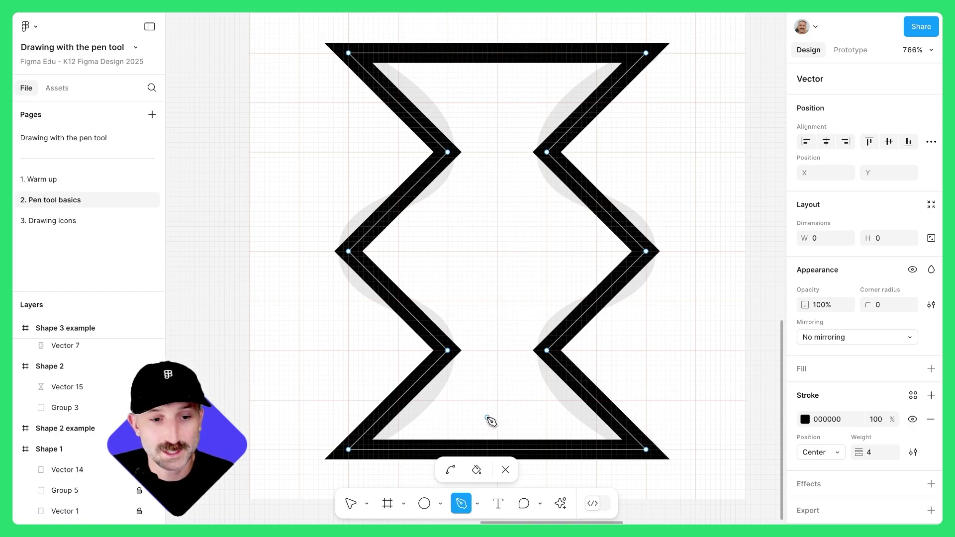
click(450, 470)
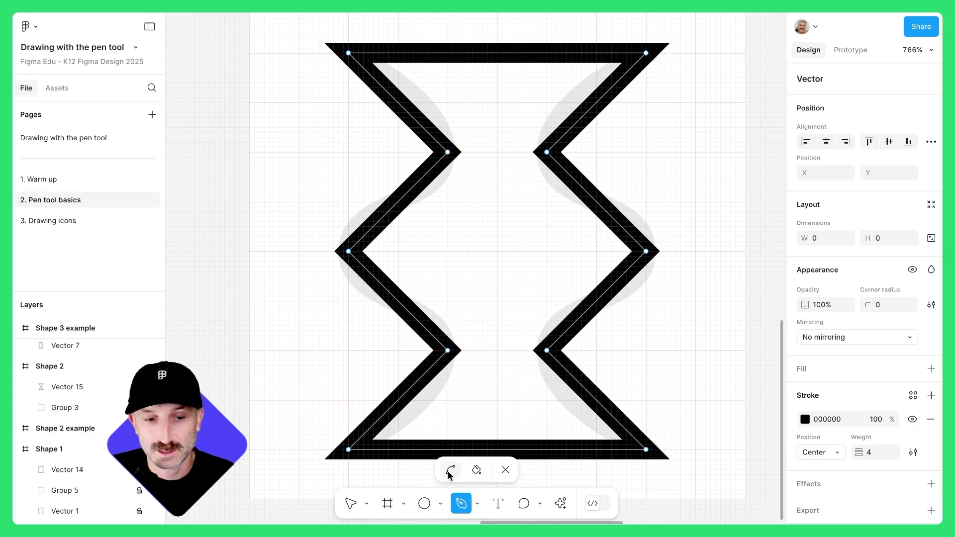
click(548, 153)
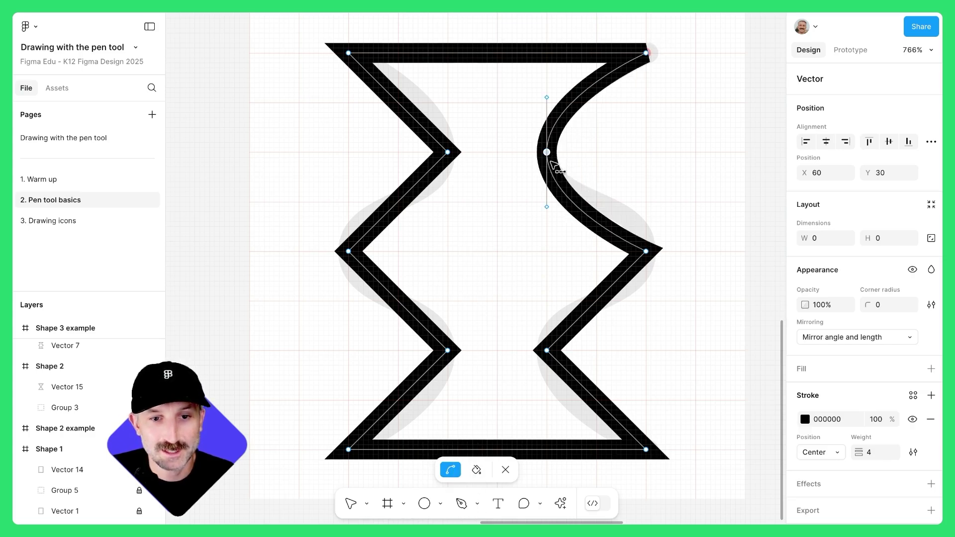
click(646, 252)
click(548, 352)
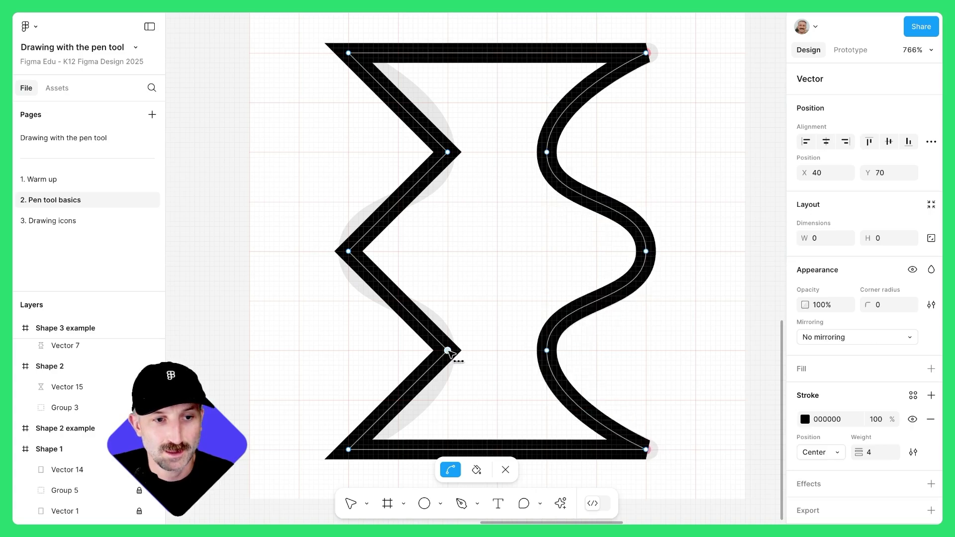
- Bend the left side's points at X 40, Y 70; X 20, Y 50; and X 40, Y 30 into mirrored curves
click(449, 351)
click(348, 252)
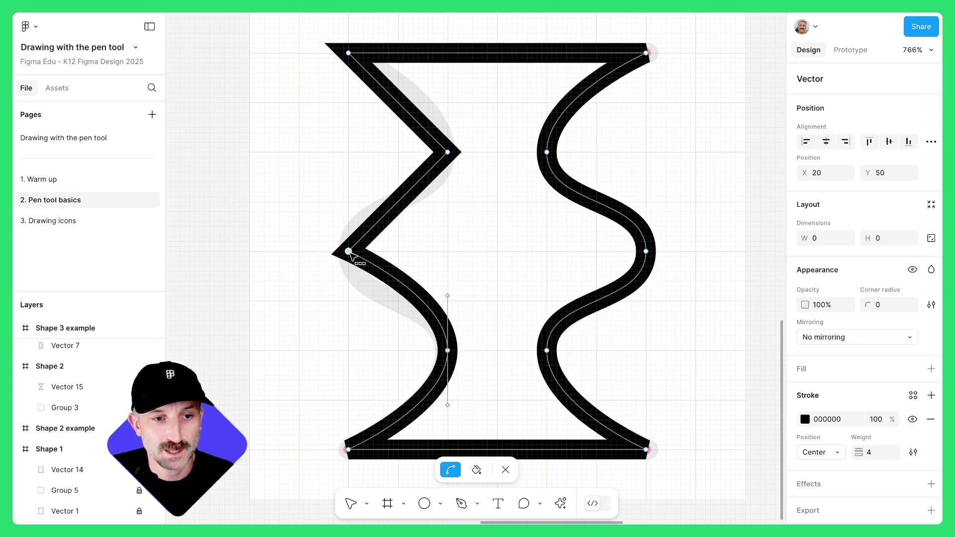
click(451, 154)
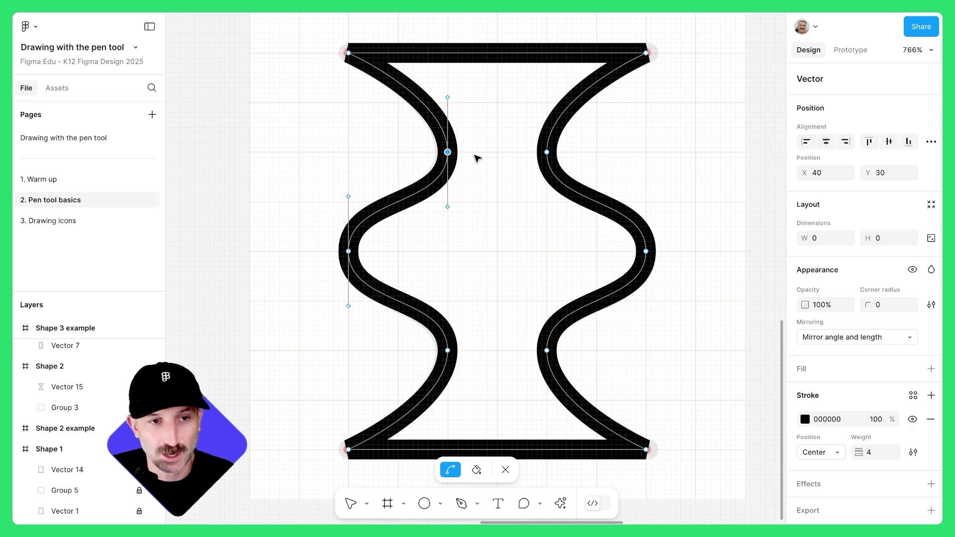
- Give the two top corner points of the Shape 3 path a round stroke join
scroll(349, 46, up, 5)
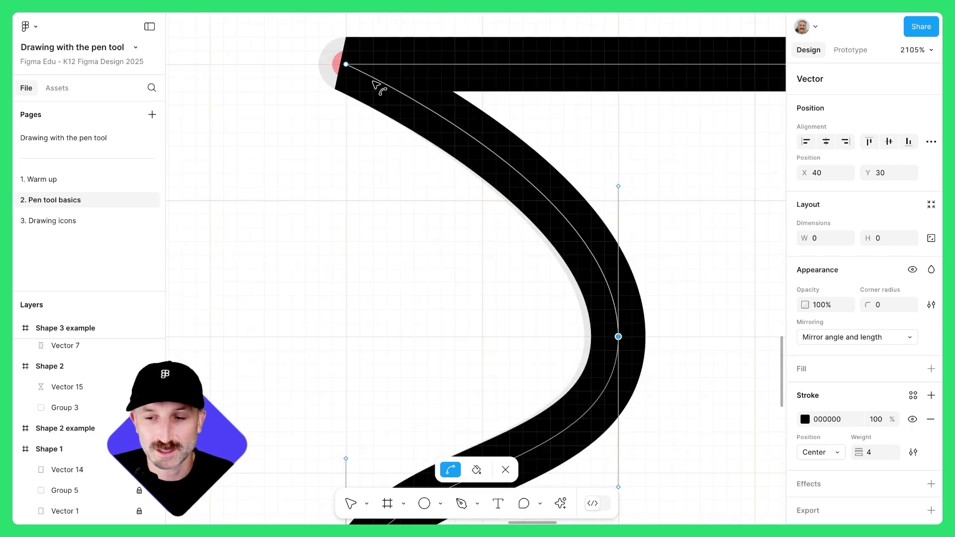
scroll(373, 85, down, 5)
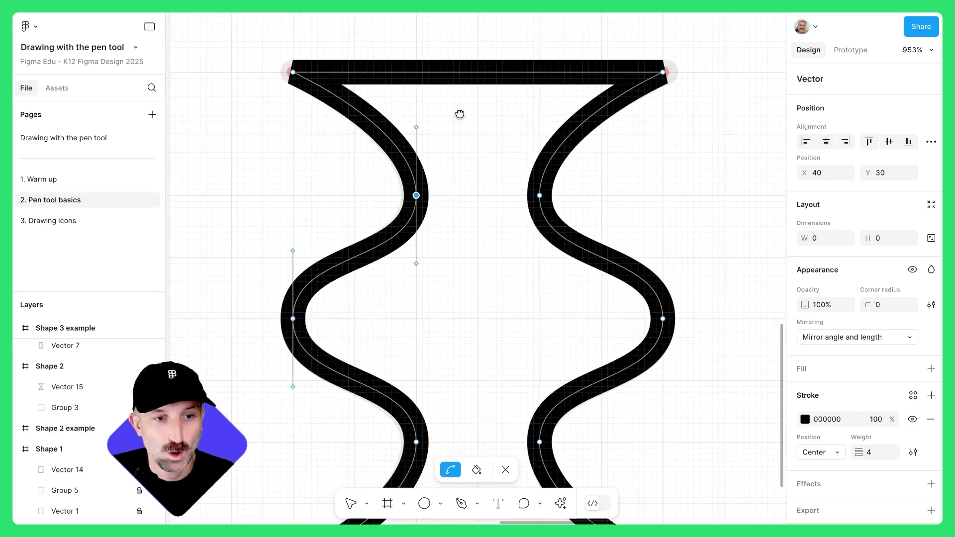
drag(461, 111, 448, 106)
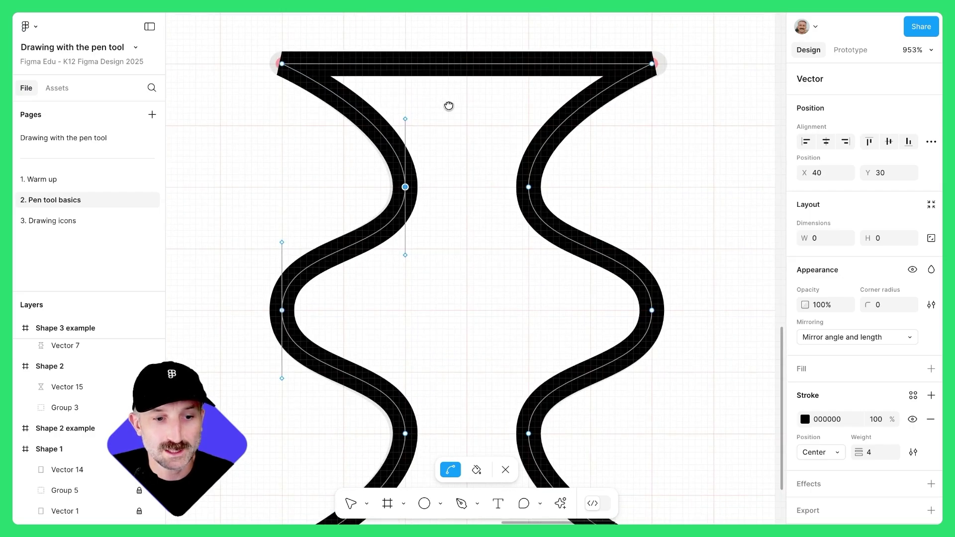
click(353, 505)
drag(251, 36, 678, 132)
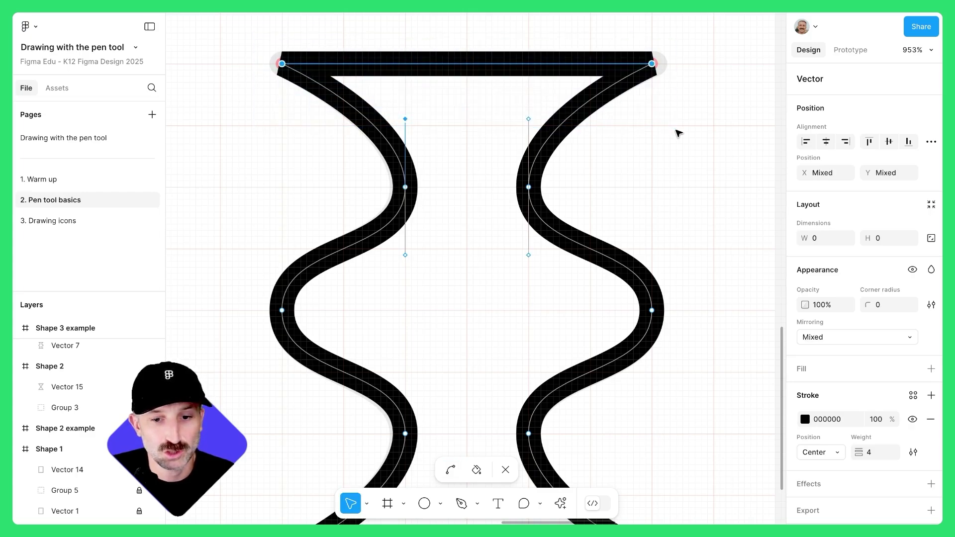
click(913, 452)
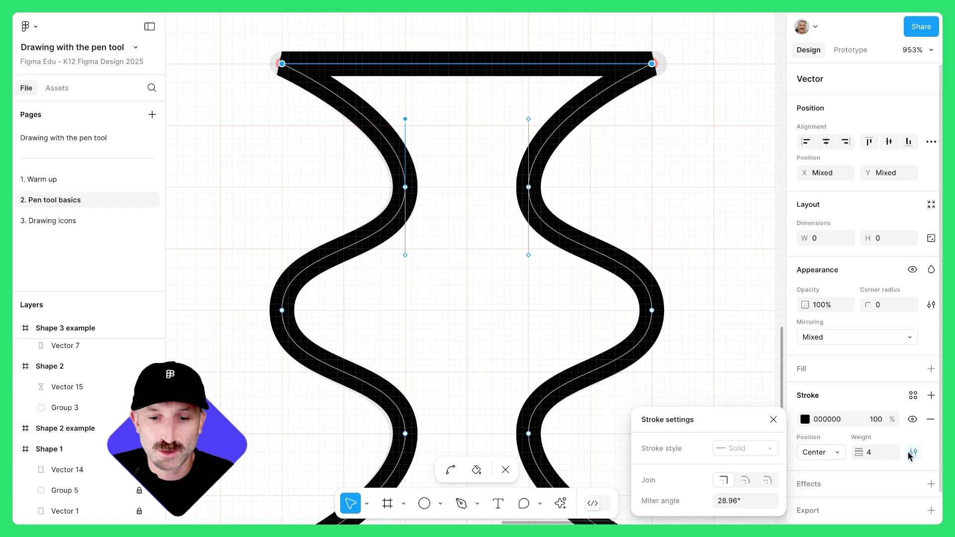
click(768, 481)
- Apply the round stroke join to the two bottom corner points of Shape 3 and finish editing the path
scroll(535, 201, down, 6)
drag(221, 331, 688, 390)
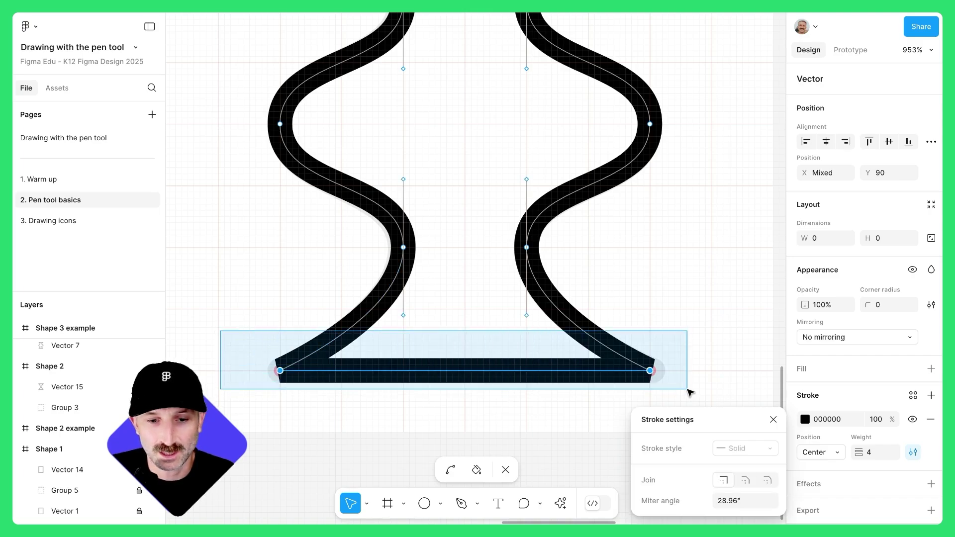
drag(688, 391, 691, 392)
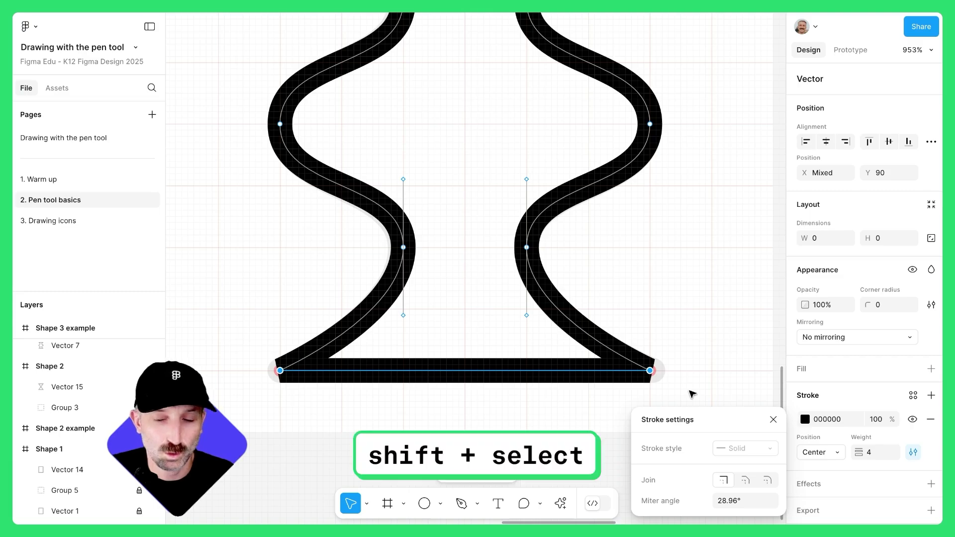
shift+click(280, 371)
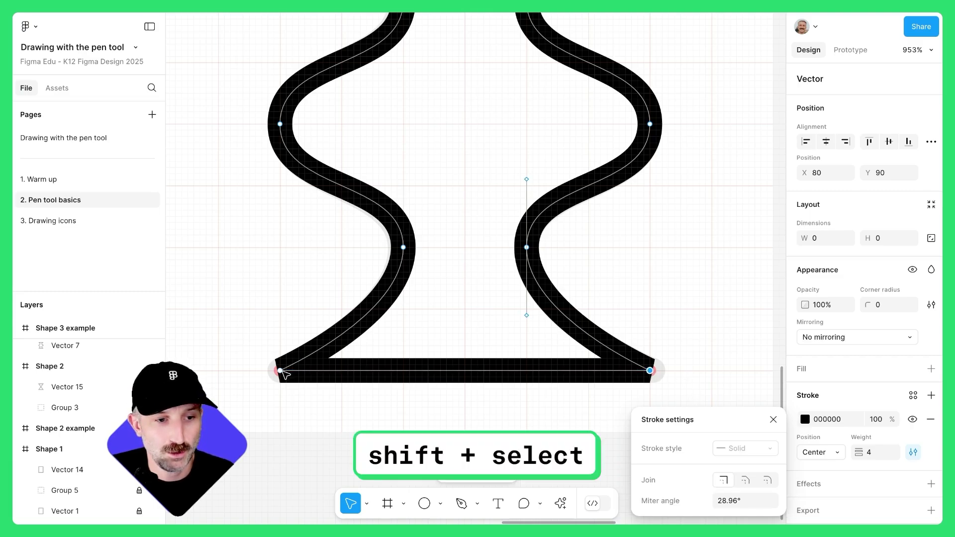
shift+click(280, 371)
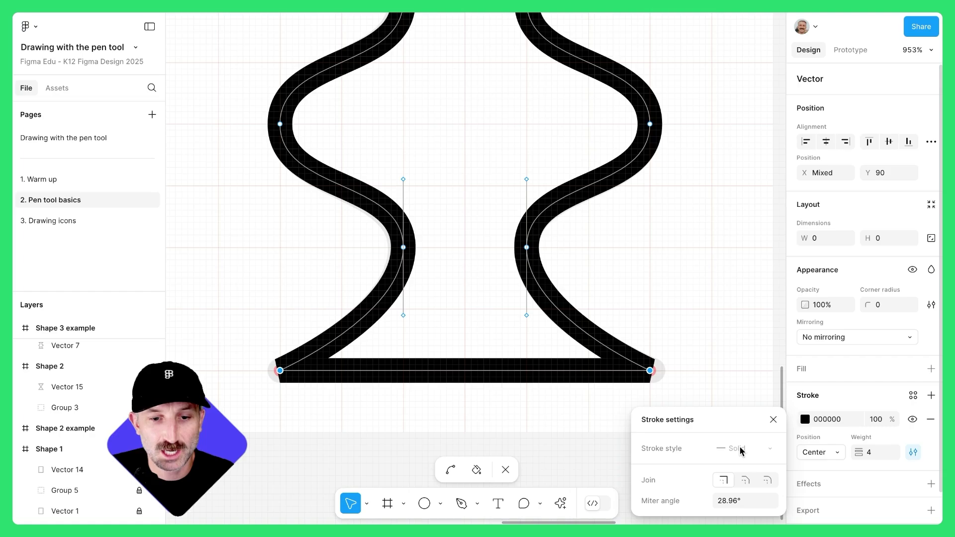
click(768, 482)
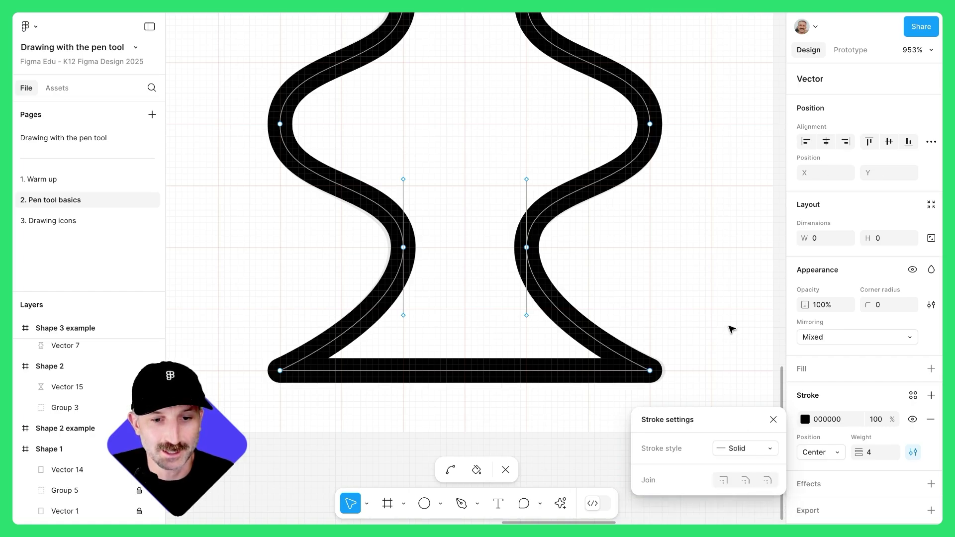
scroll(697, 312, down, 3)
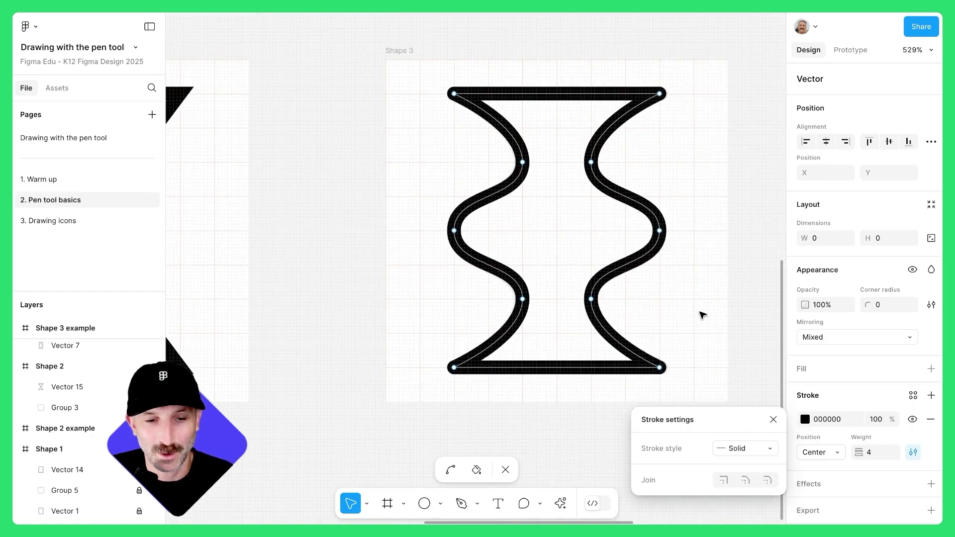
key(Escape)
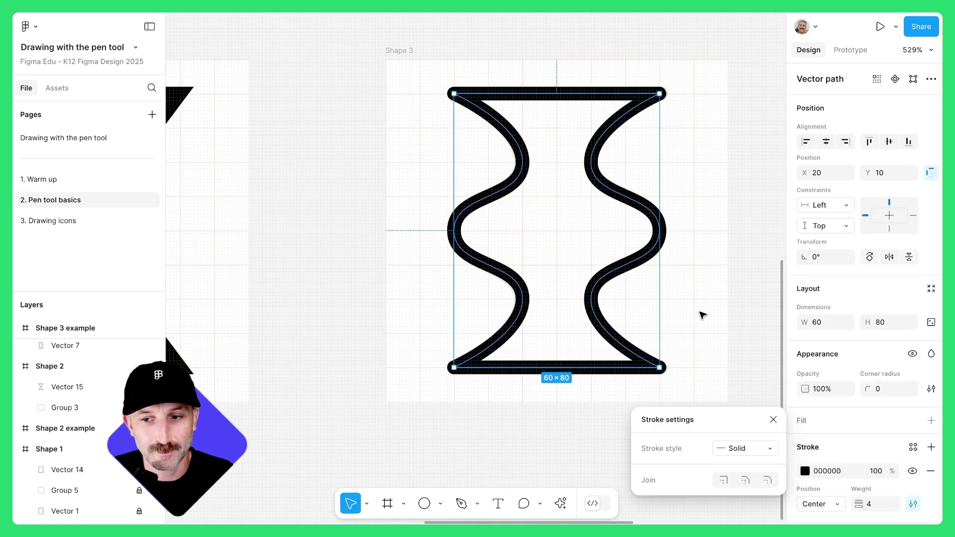
key(Escape)
scroll(688, 309, right, 10)
key(Escape)
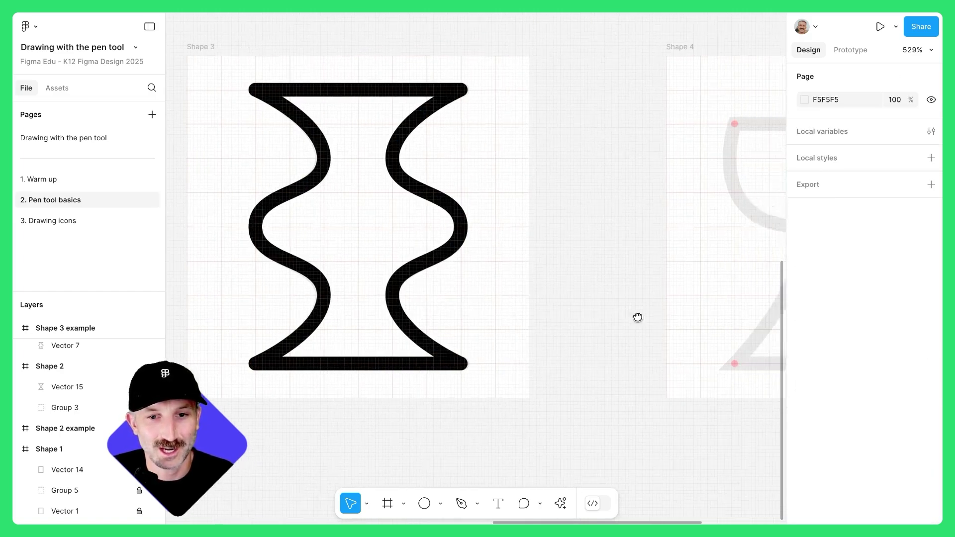
- Start the Shape 4 path with the Pen tool, placing right-side points at X 80, Y 20; X 60, Y 50; and X 80, Y 90
scroll(649, 317, right, 10)
scroll(615, 219, up, 3)
click(461, 503)
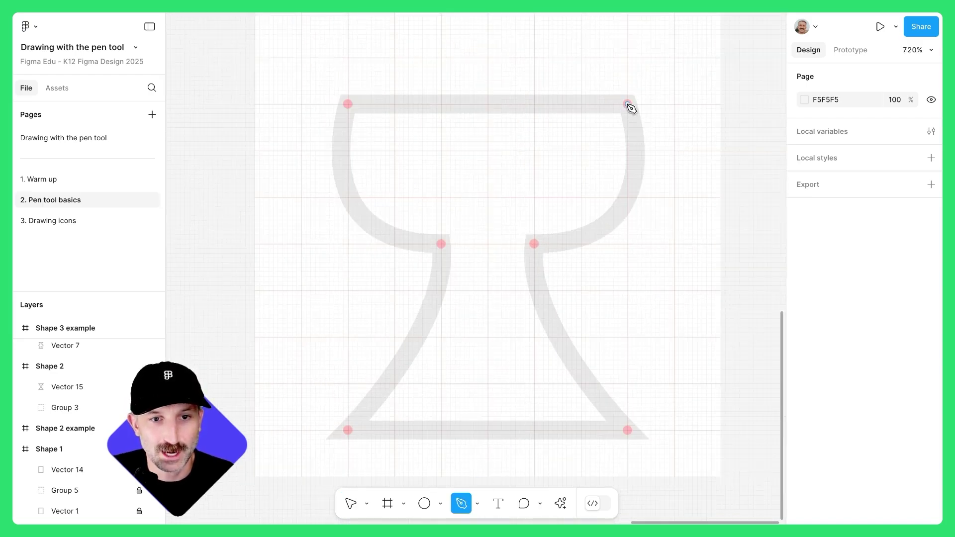
click(628, 104)
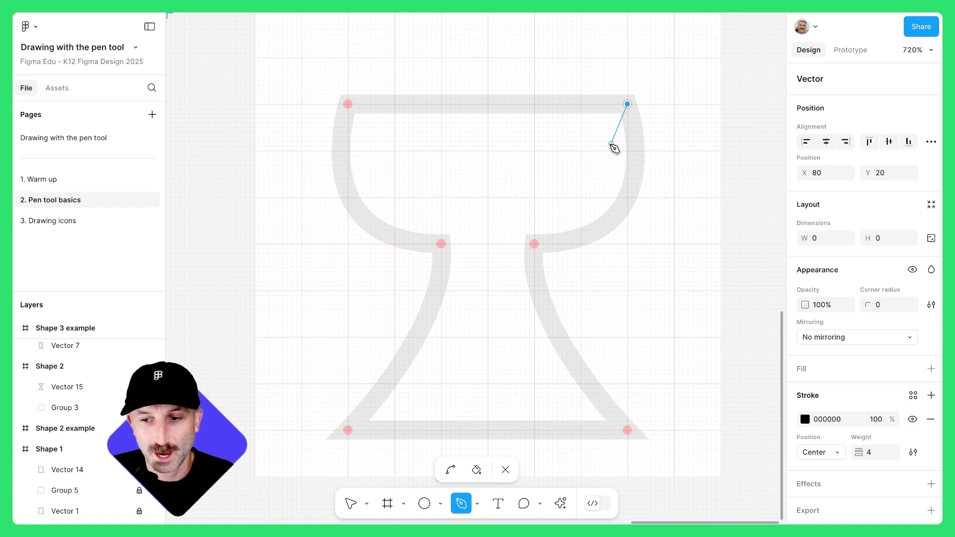
scroll(614, 148, down, 2)
scroll(525, 258, up, 10)
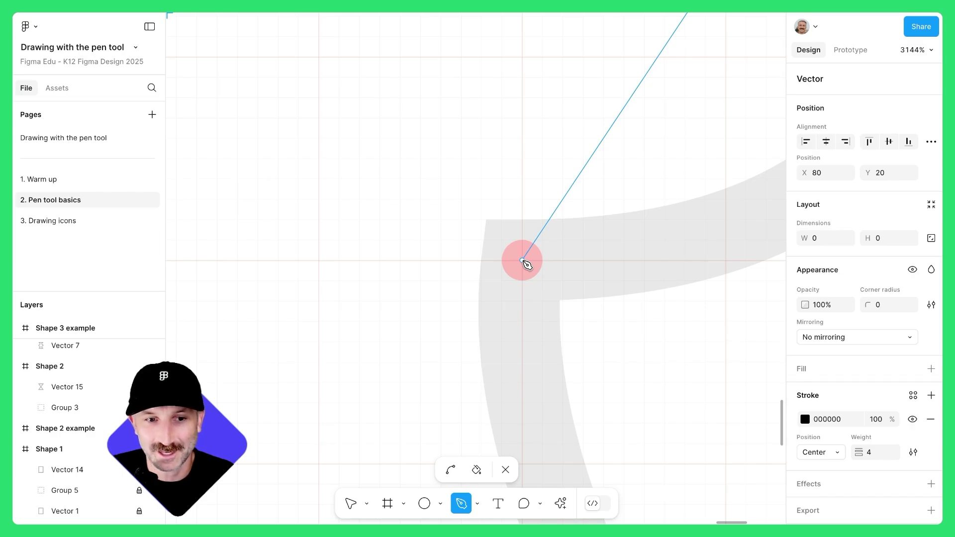
click(522, 260)
scroll(523, 249, down, 8)
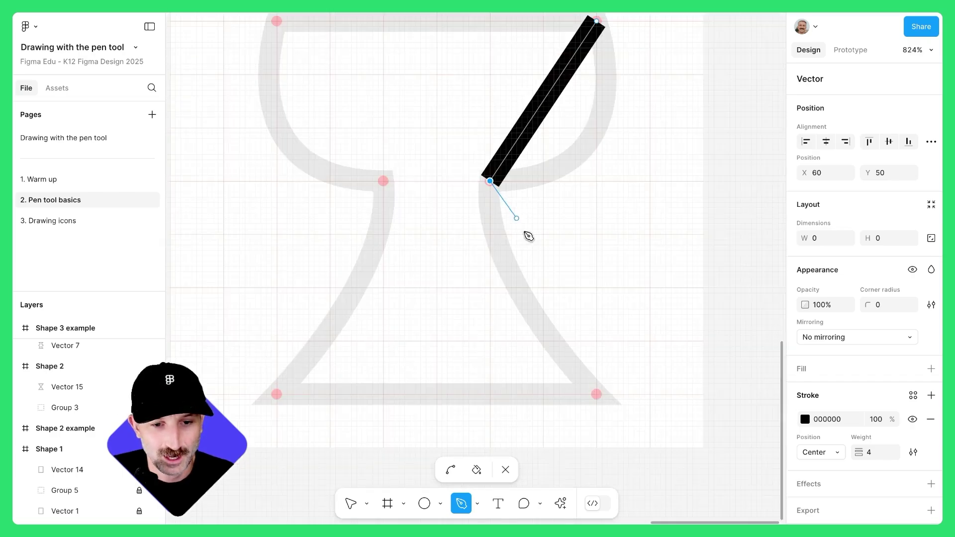
click(597, 395)
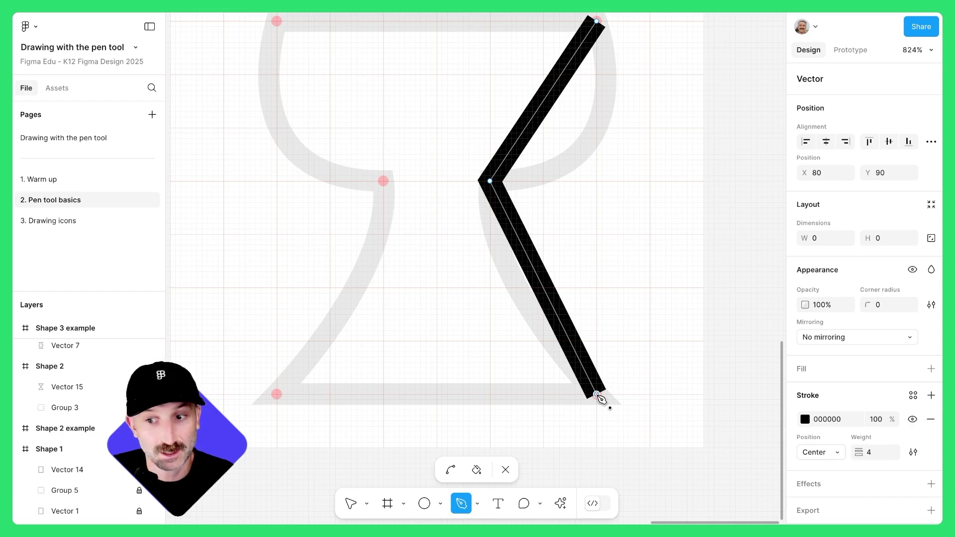
- Continue the Shape 4 path through X 20, Y 90; X 40, Y 50; and X 20, Y 20, and close it at its starting point
click(277, 395)
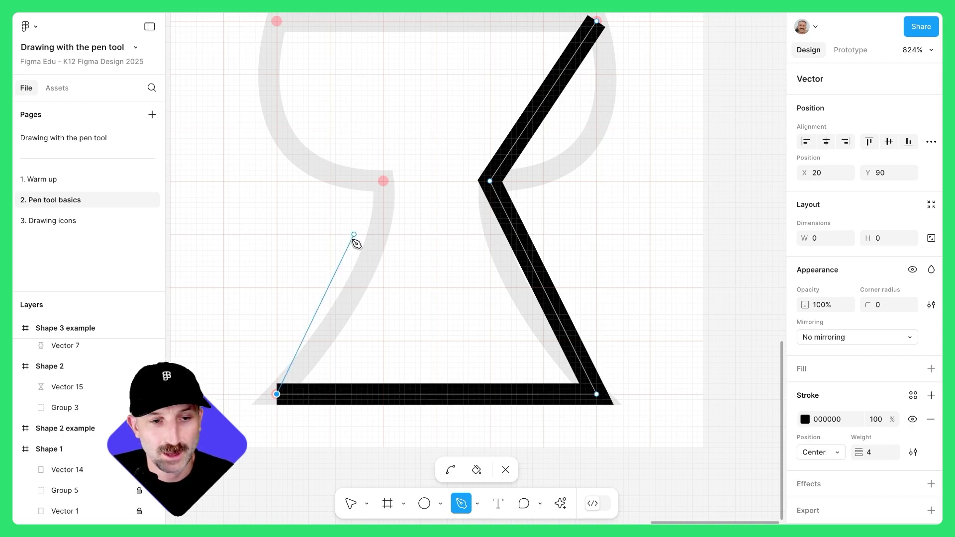
click(383, 182)
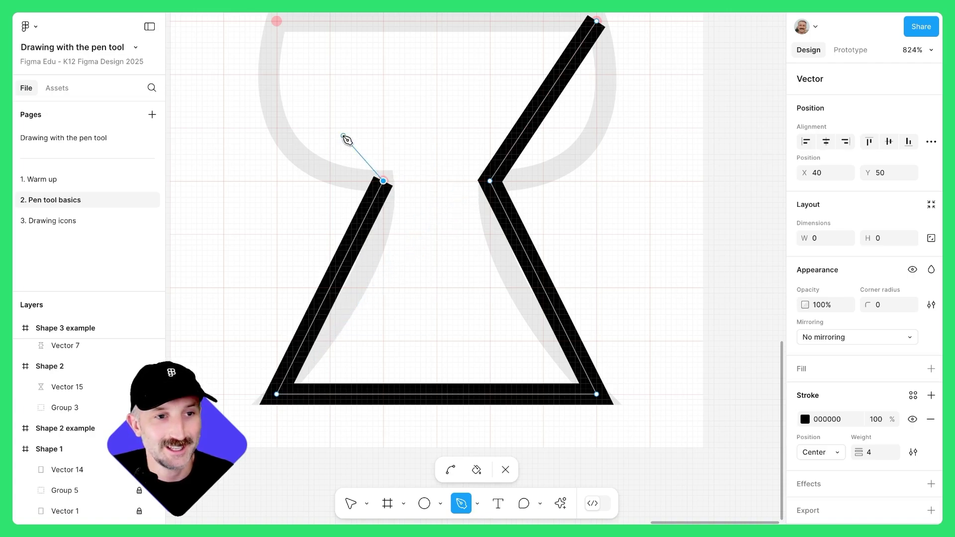
click(277, 21)
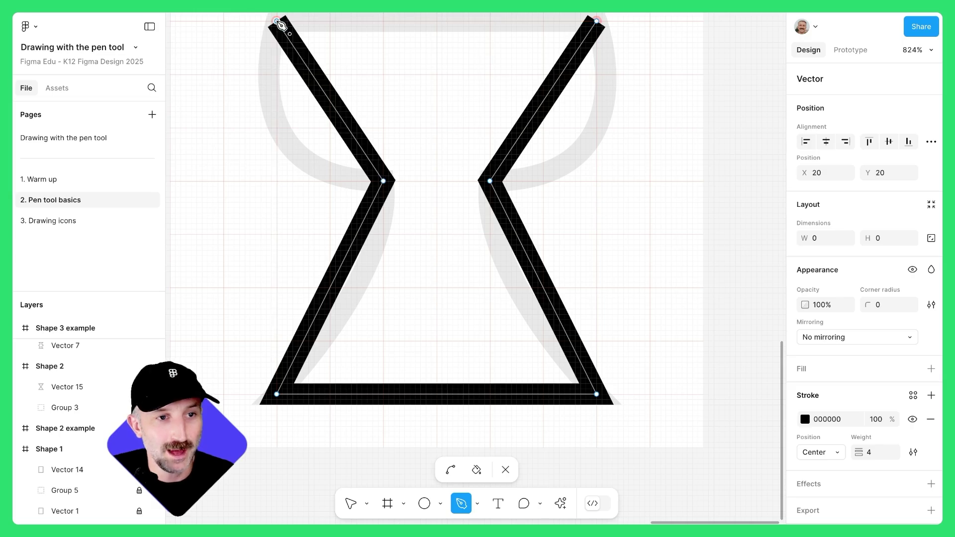
click(598, 24)
scroll(601, 25, down, 3)
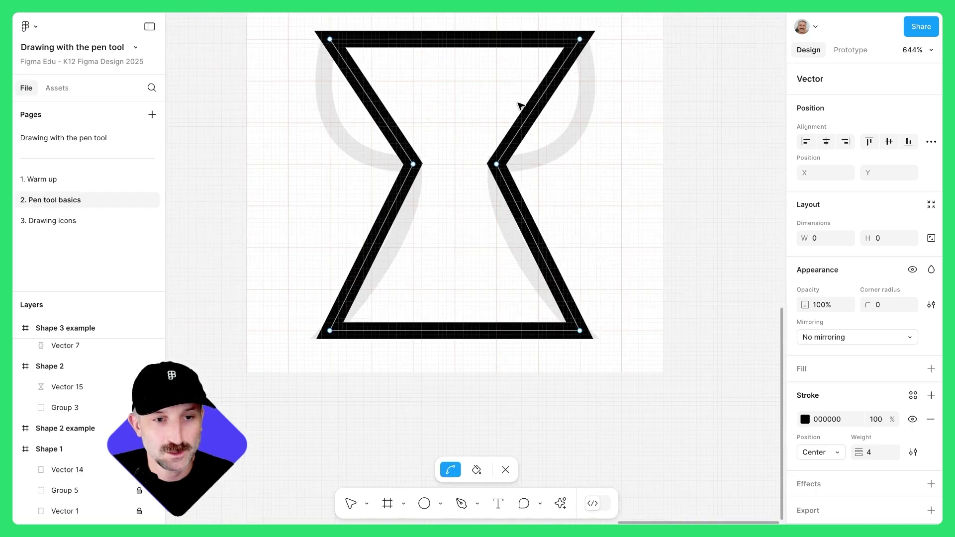
- Use the Bend tool to curve both waist points of Shape 4, at X 60, Y 50 and X 40, Y 50, along the lower guide
scroll(523, 103, up, 2)
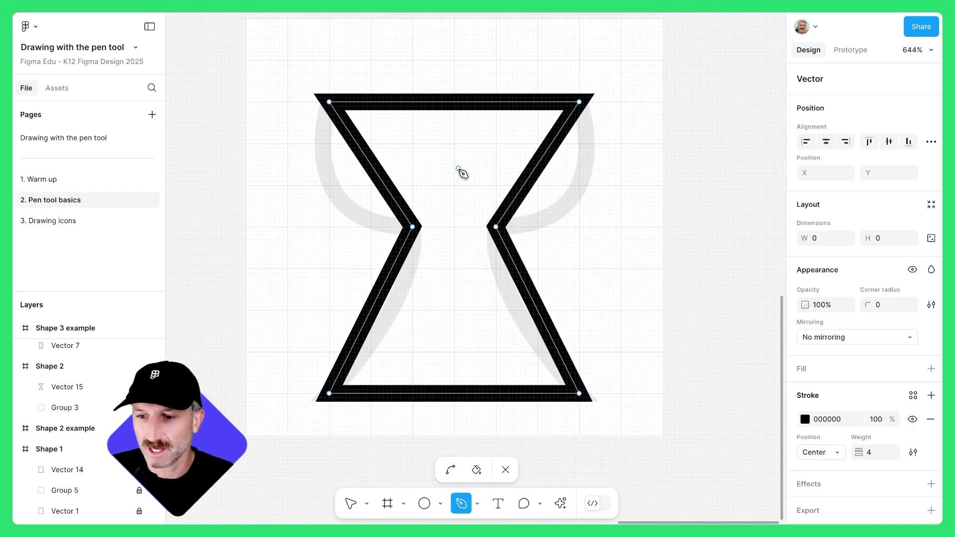
click(450, 470)
drag(496, 227, 487, 299)
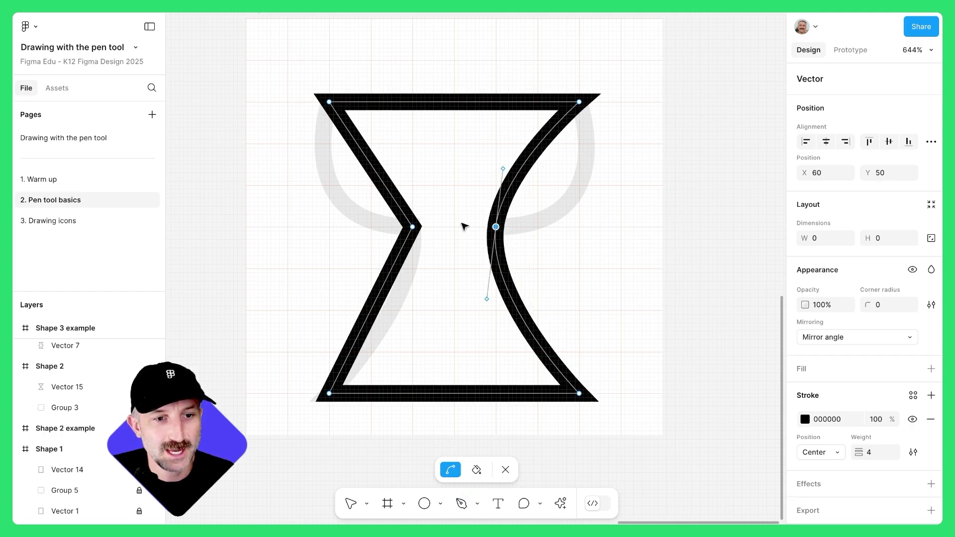
click(413, 227)
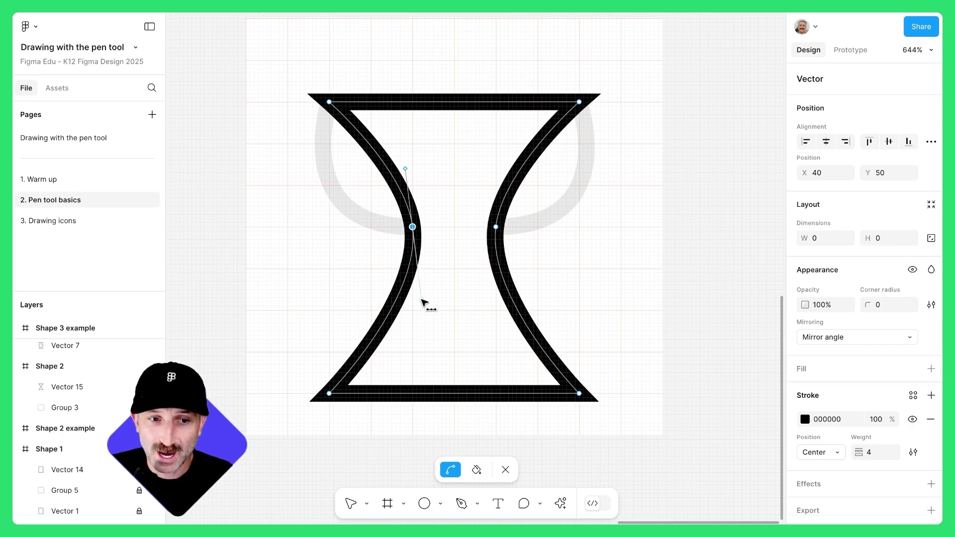
- Try to match the left bowl curve by pulling mirrored handles horizontally from the point at X 40, Y 50, and undo it
drag(426, 304, 522, 228)
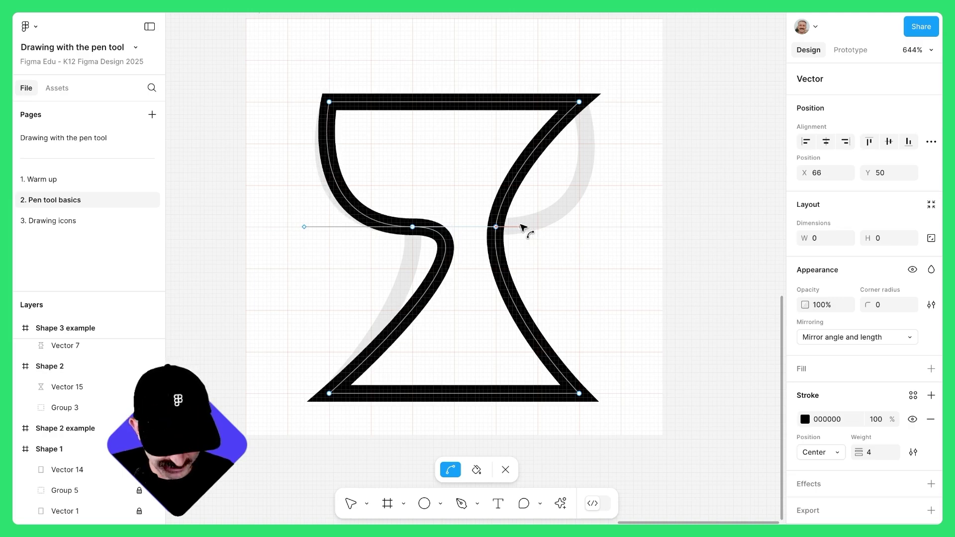
key(ctrl+z)
key(ctrl+z)
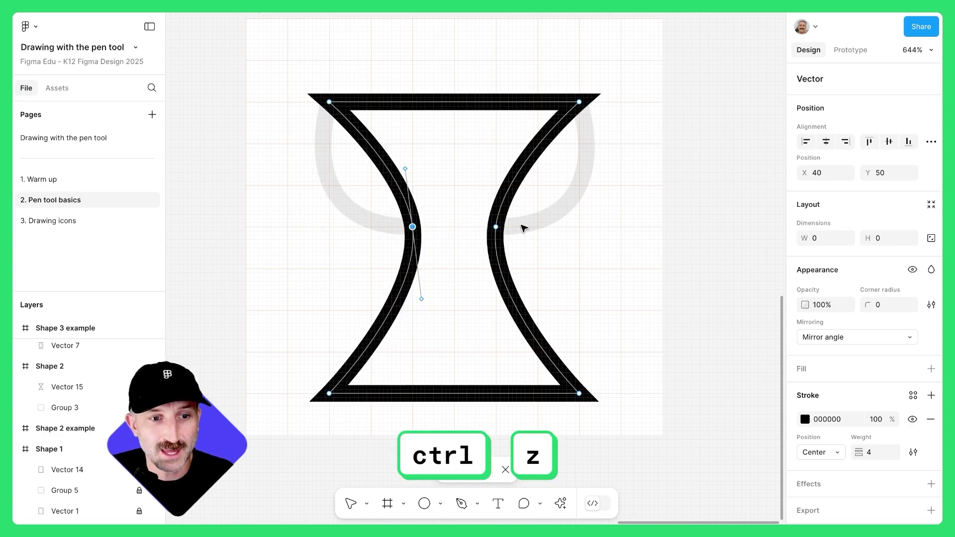
- Move only the upper handle of the left waist point to X 10, Y 50, without mirroring, to shape the left side of the bowl
key(alt)
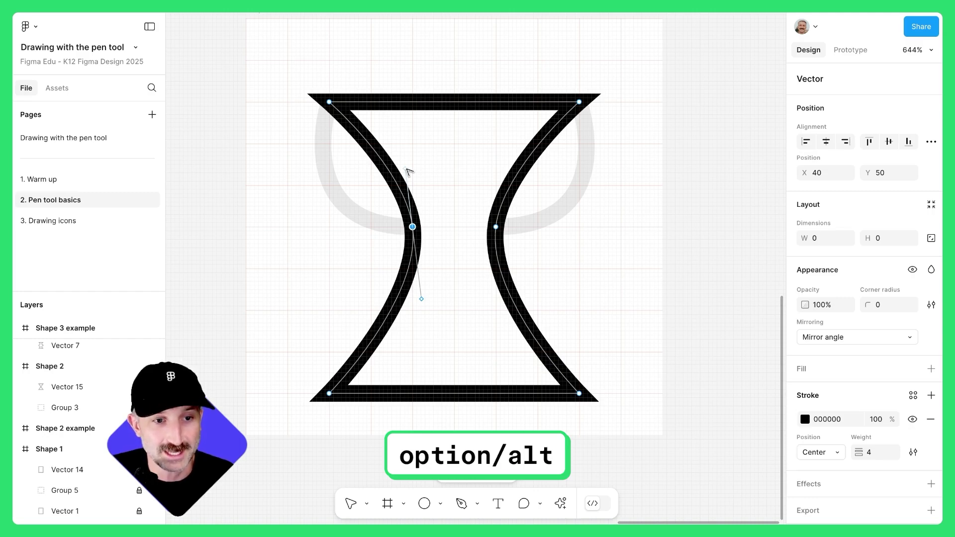
drag(409, 172, 287, 228)
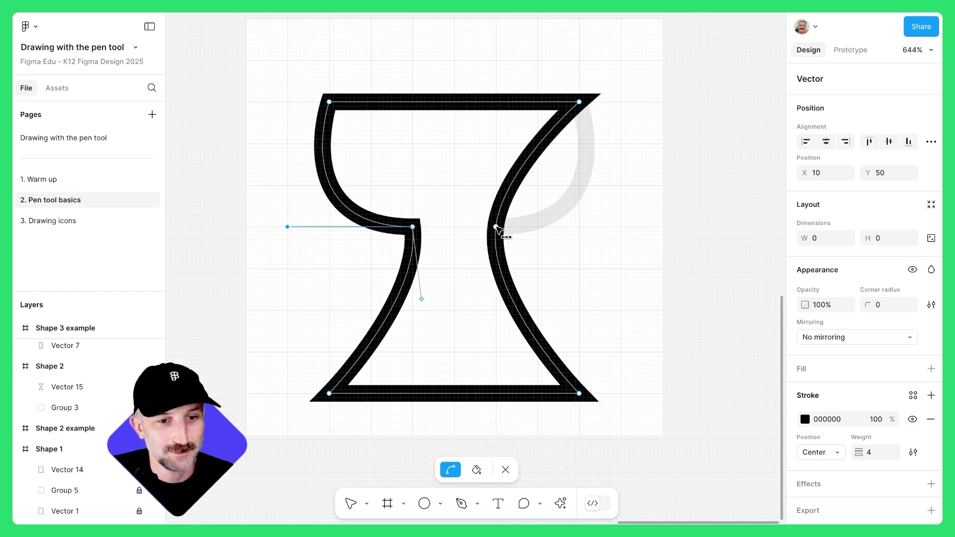
key(Escape)
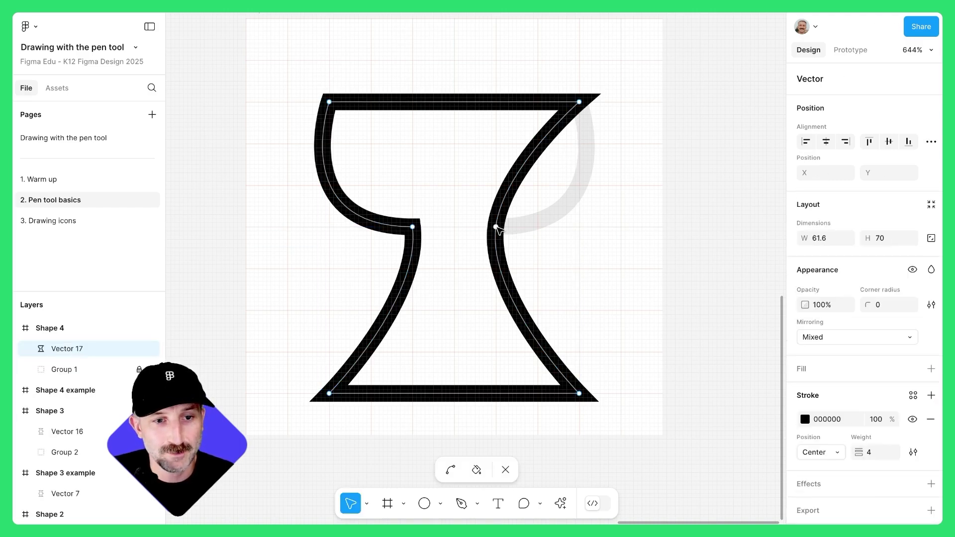
- Move only the upper handle of the right waist point to X 90.5, Y 50 to shape the bowl's right side, and finish editing
click(496, 227)
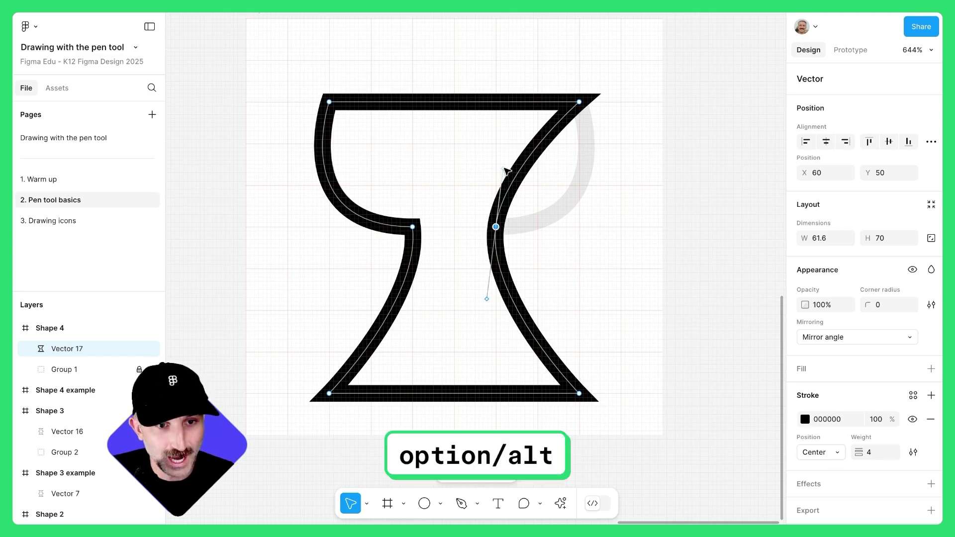
drag(505, 172, 624, 230)
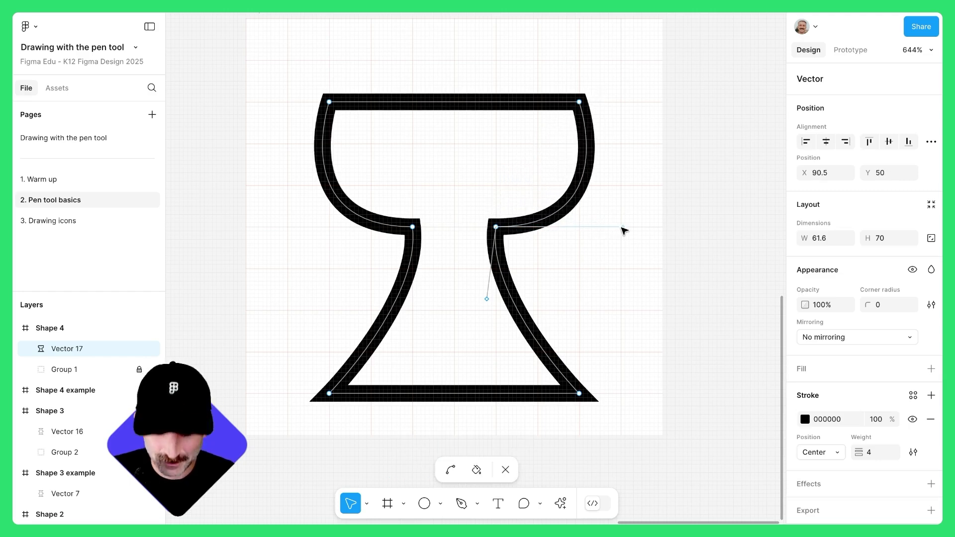
key(Escape)
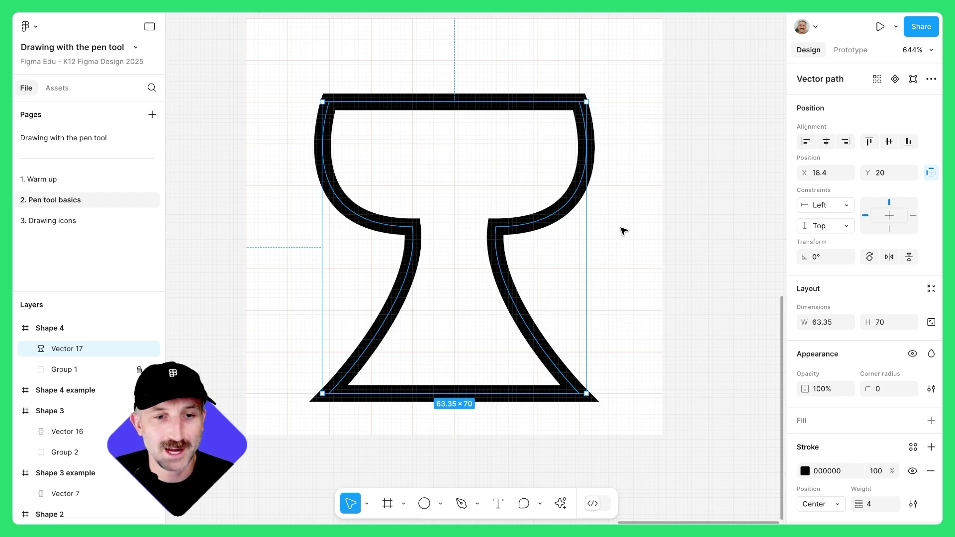
key(Escape)
- Open the 3. Drawing icons page
scroll(622, 228, down, 10)
scroll(526, 230, up, 4)
scroll(527, 230, left, 4)
scroll(437, 260, down, 2)
scroll(507, 252, left, 3)
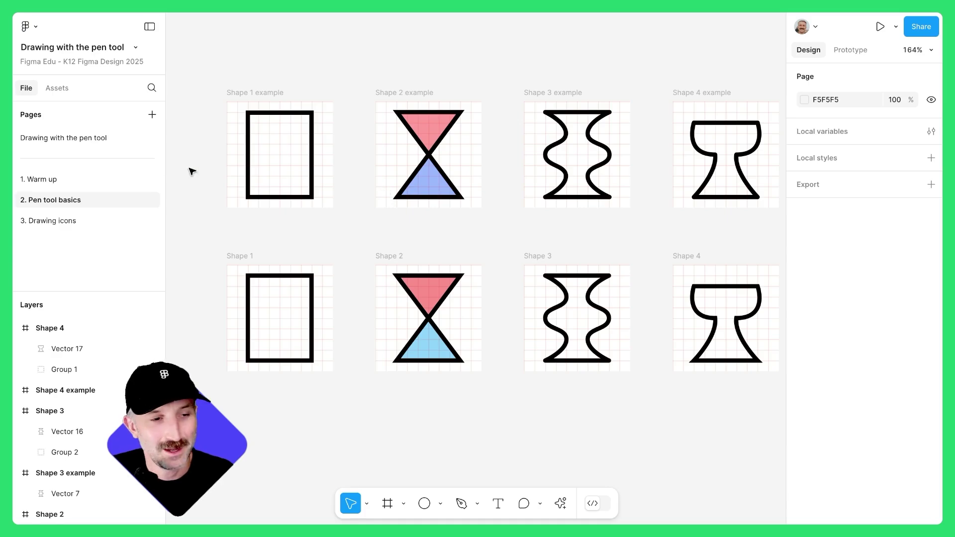
click(69, 224)
scroll(329, 303, up, 2)
scroll(357, 307, right, 2)
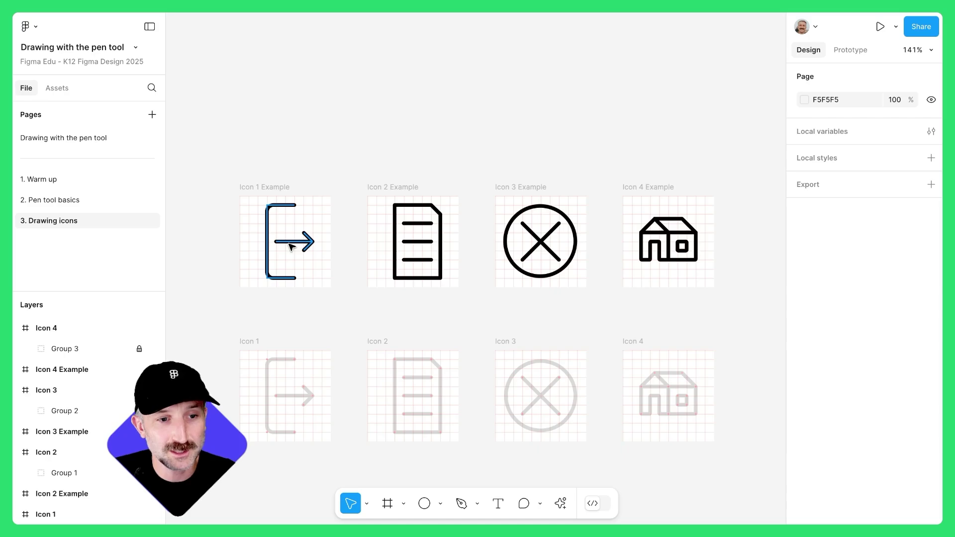
- Examine how the anchor points of the Icon 2 Example vector are placed, and leave the vector unselected
scroll(289, 246, up, 5)
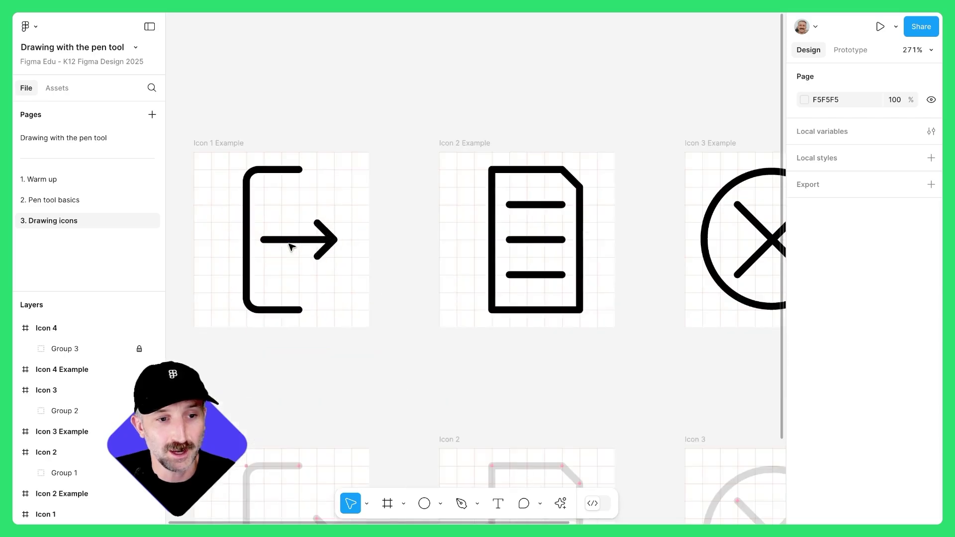
click(491, 254)
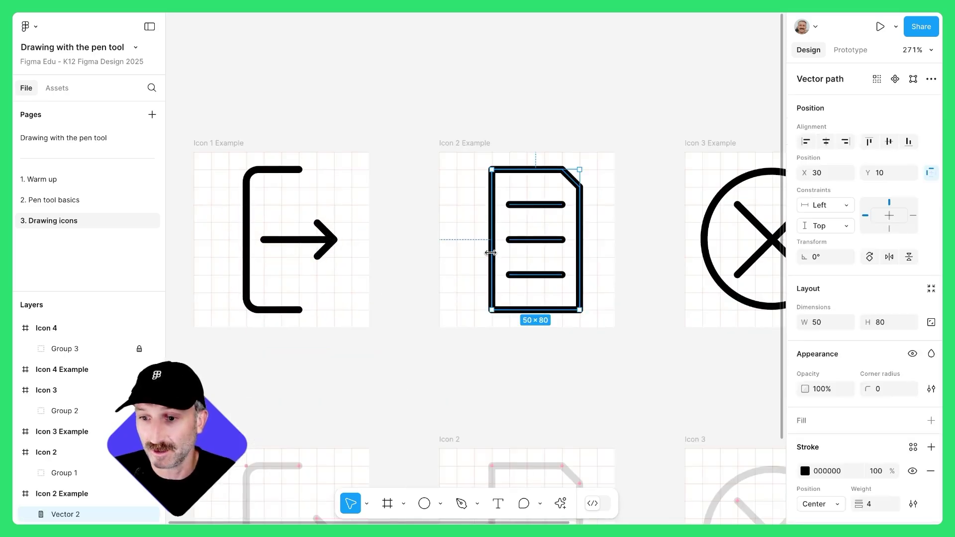
double_click(536, 243)
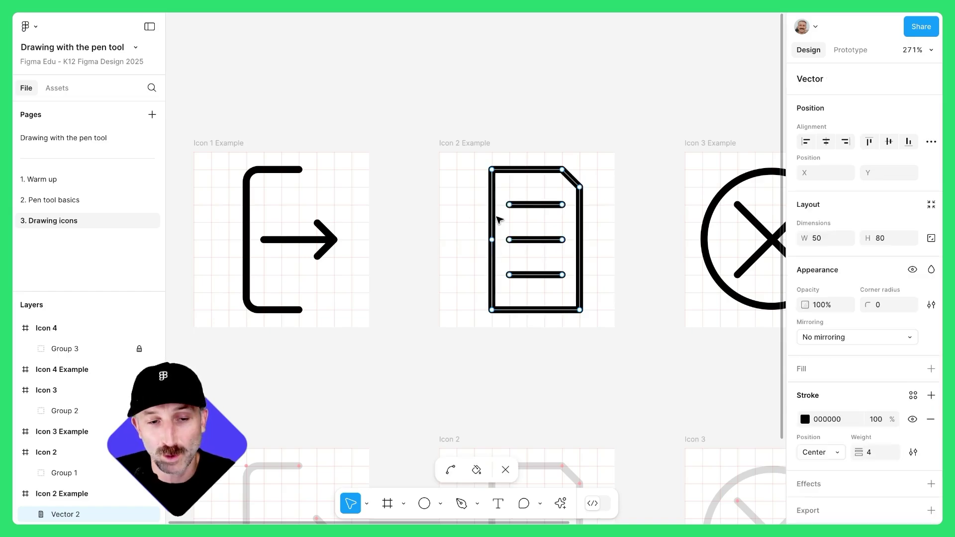
key(Escape)
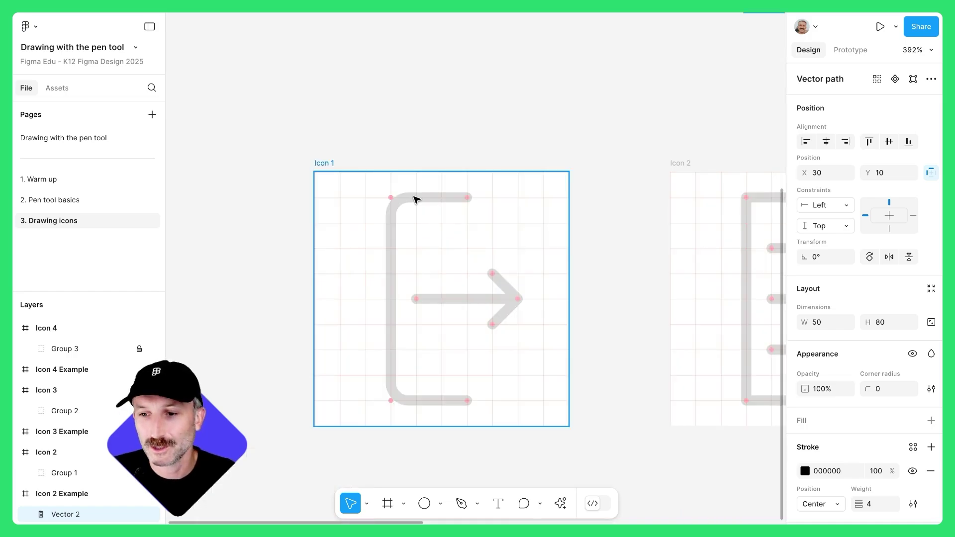
scroll(416, 199, up, 3)
key(Escape)
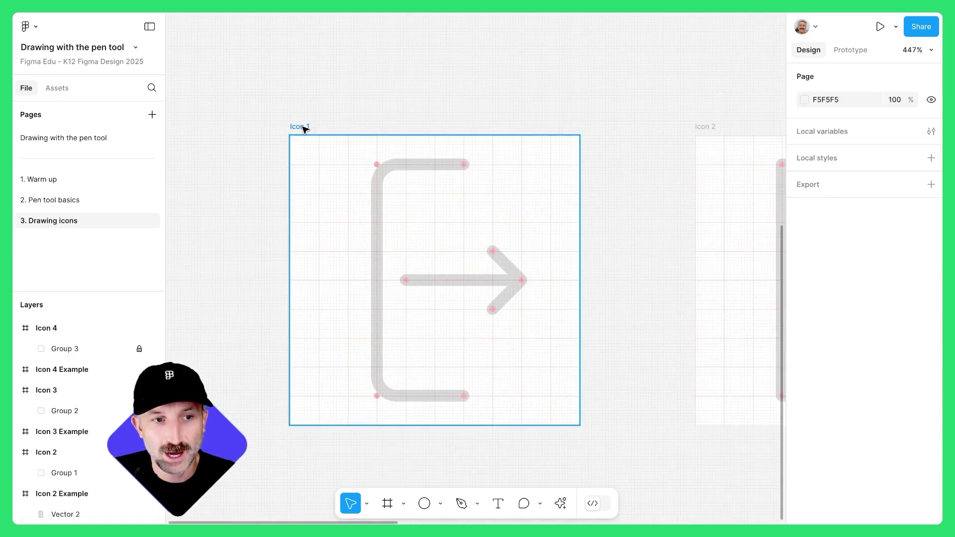
- Toggle the 10px layout grid of the Icon 1 frame off and back on
click(305, 129)
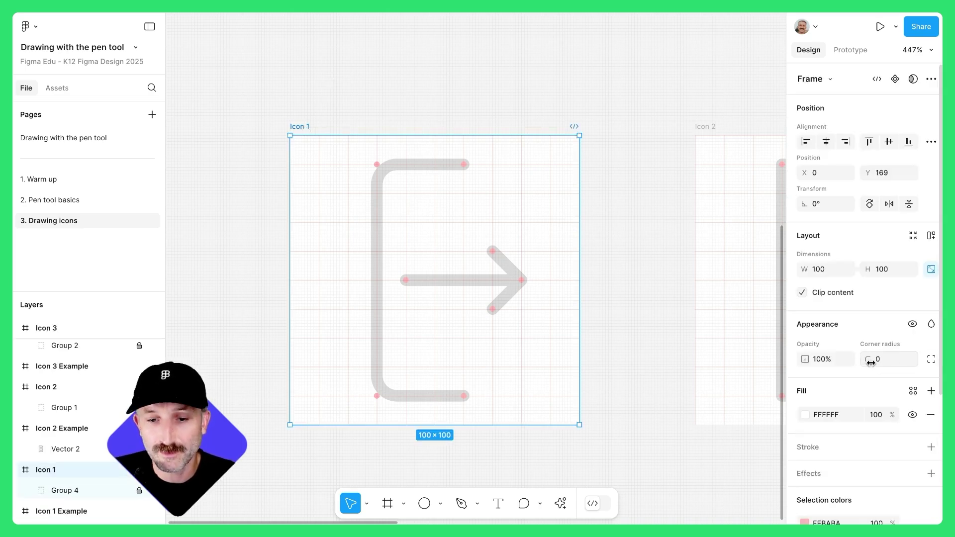
scroll(871, 363, down, 3)
click(913, 487)
click(913, 487)
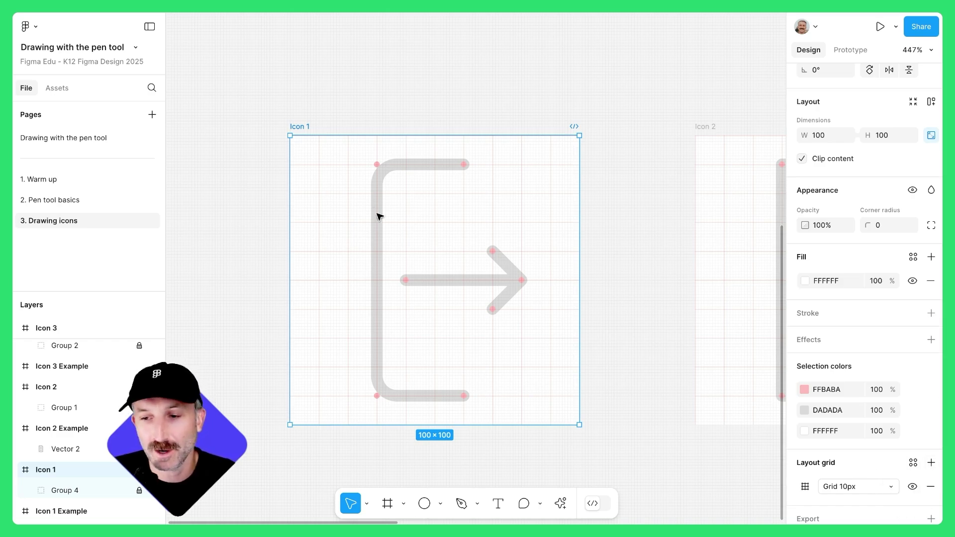
click(913, 487)
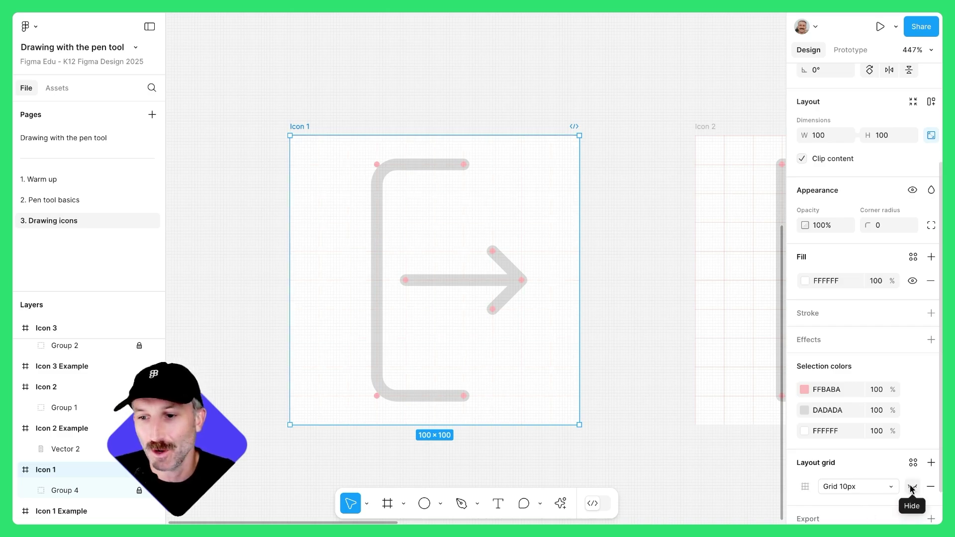
click(913, 487)
scroll(437, 278, up, 2)
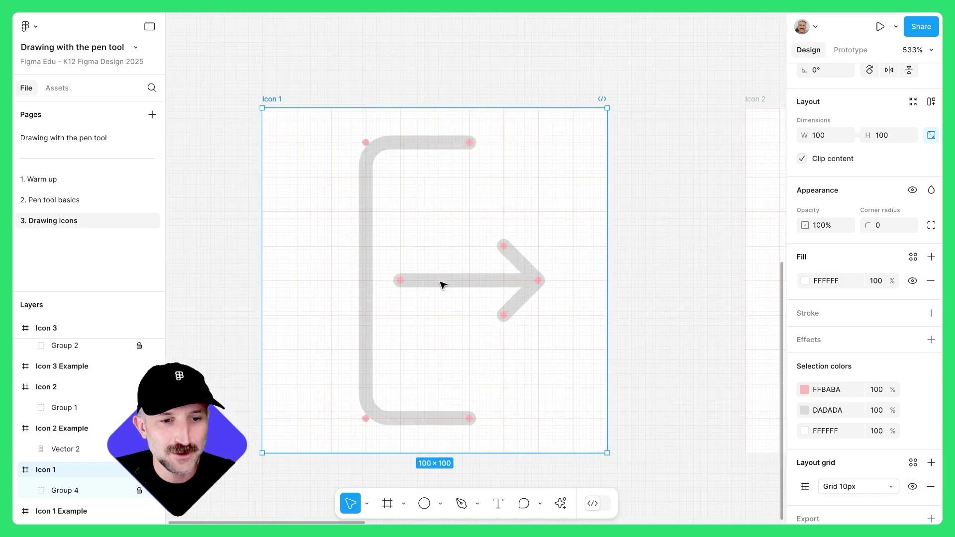
- Trace Icon 1's open bracket with the Pen tool through X 60, Y 10; X 30, Y 10; X 30, Y 90; and X 60, Y 90, ending the path there
click(461, 504)
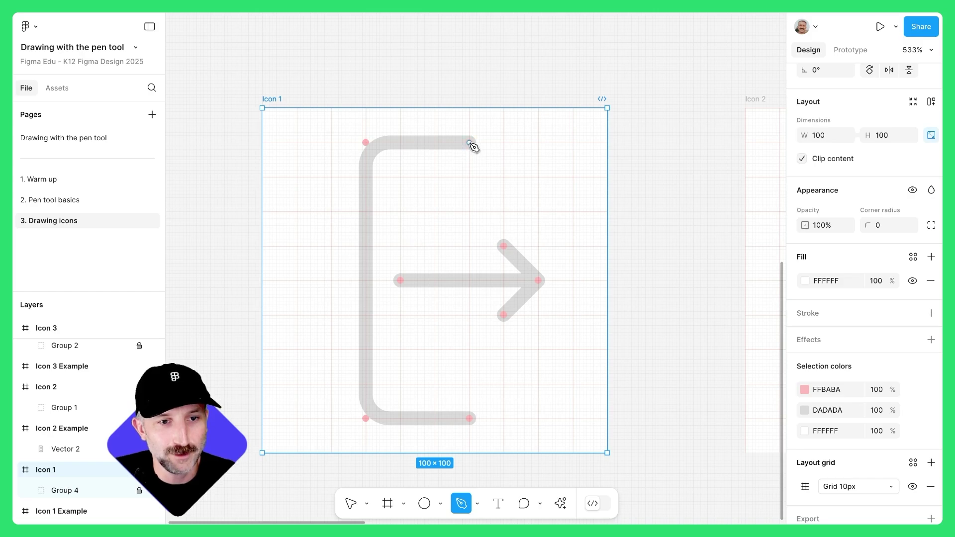
scroll(471, 147, up, 4)
click(468, 143)
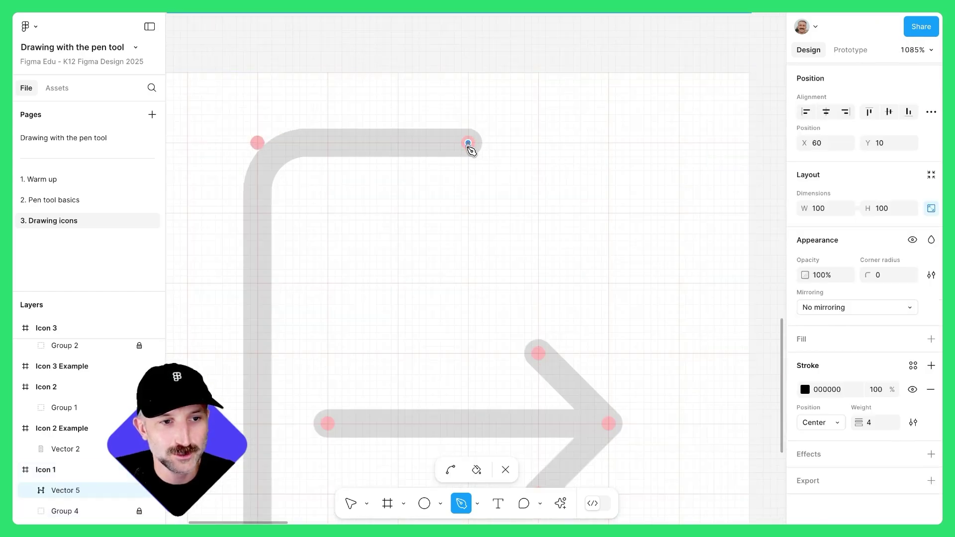
click(258, 143)
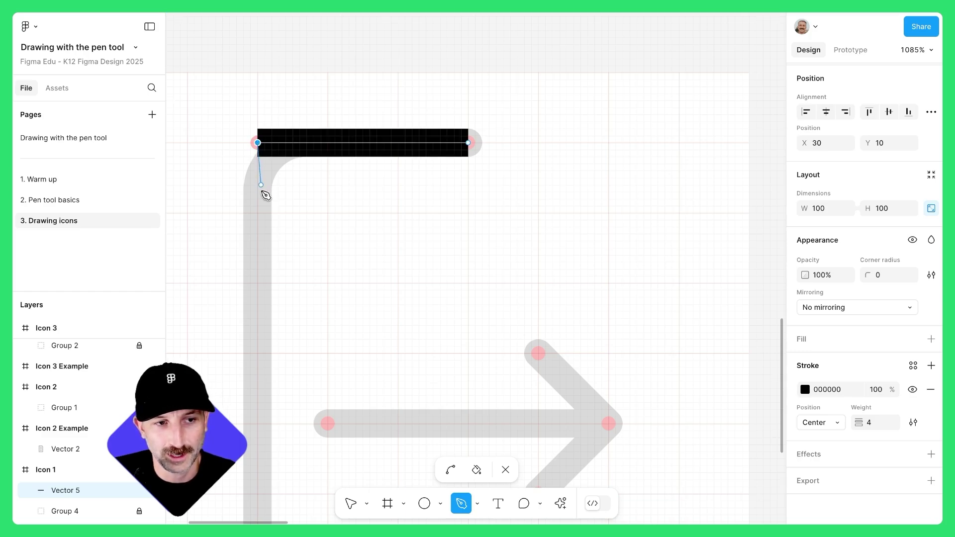
scroll(261, 189, down, 4)
click(248, 492)
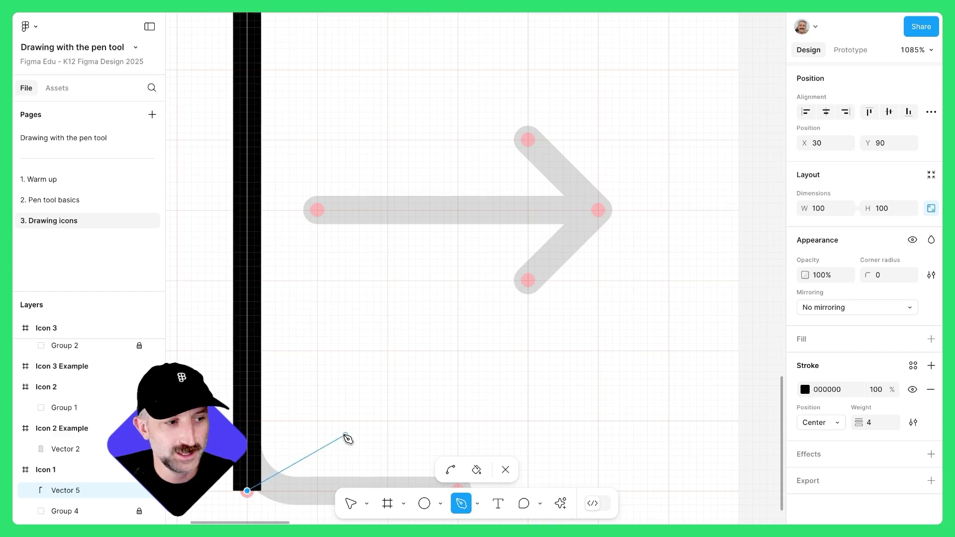
scroll(334, 383, down, 3)
click(424, 380)
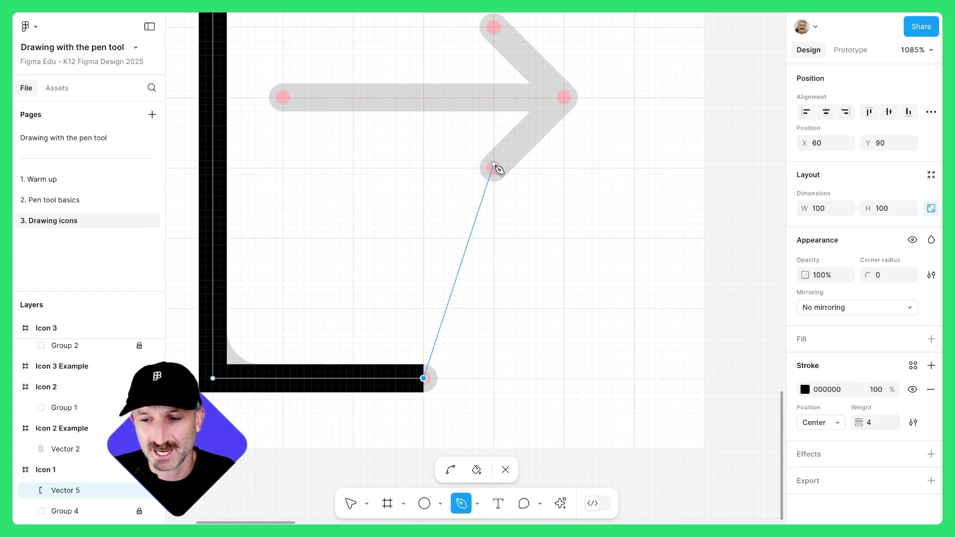
key(Escape)
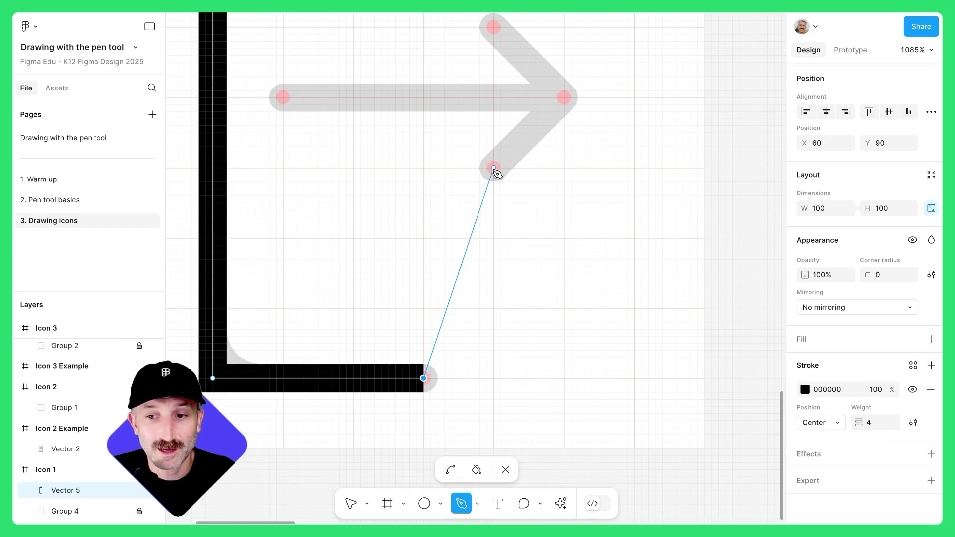
key(Escape)
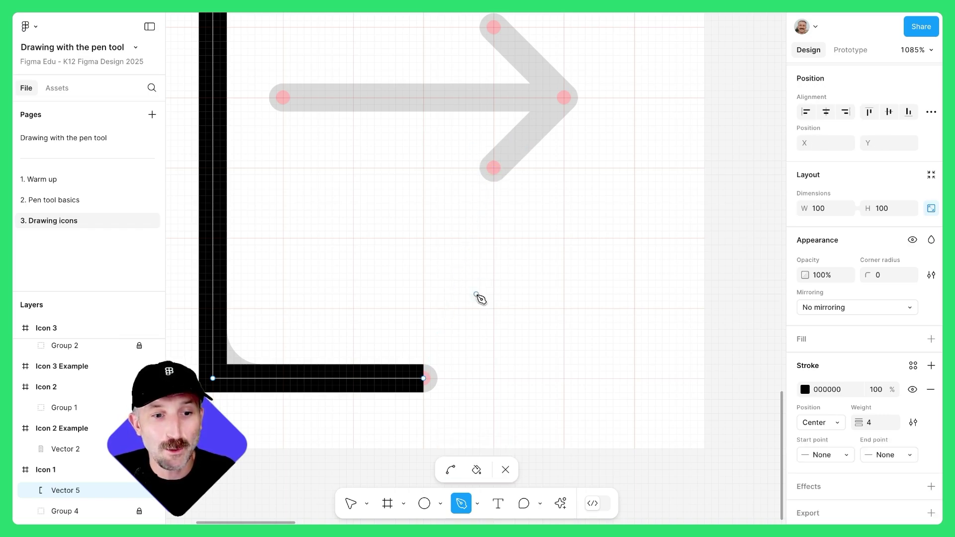
- Trace Icon 1's arrow in the same vector: shaft from X 40, Y 50 to X 80, Y 50, with head strokes to X 70, Y 40 and X 70, Y 60
click(284, 99)
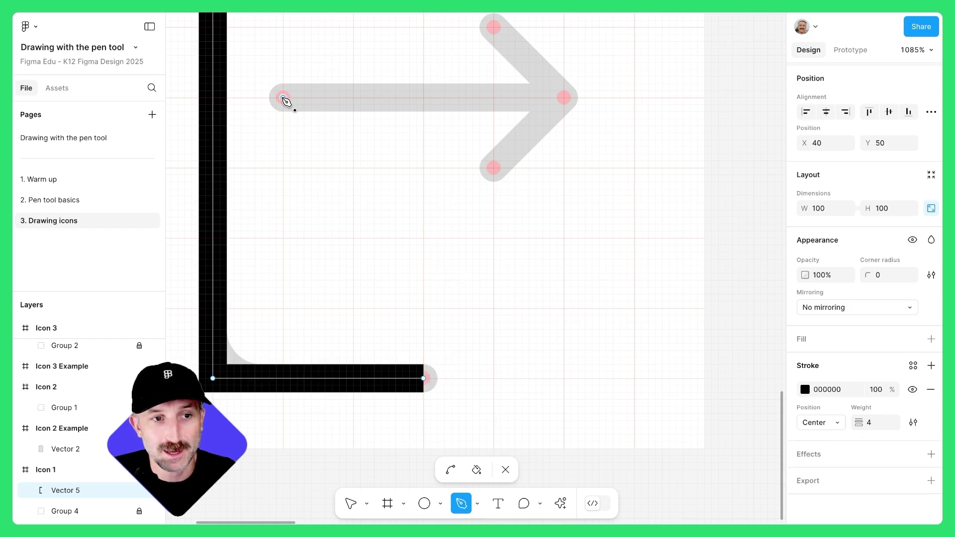
click(564, 98)
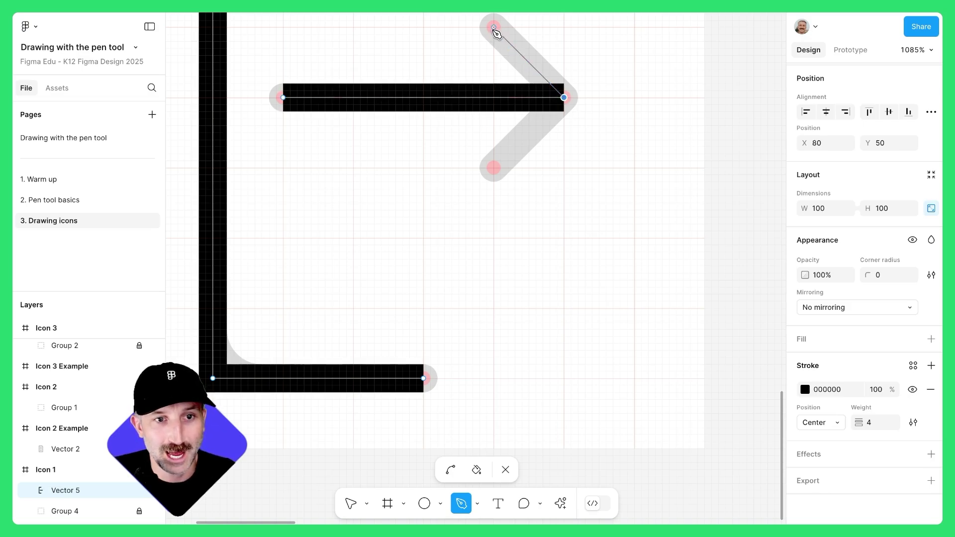
click(494, 28)
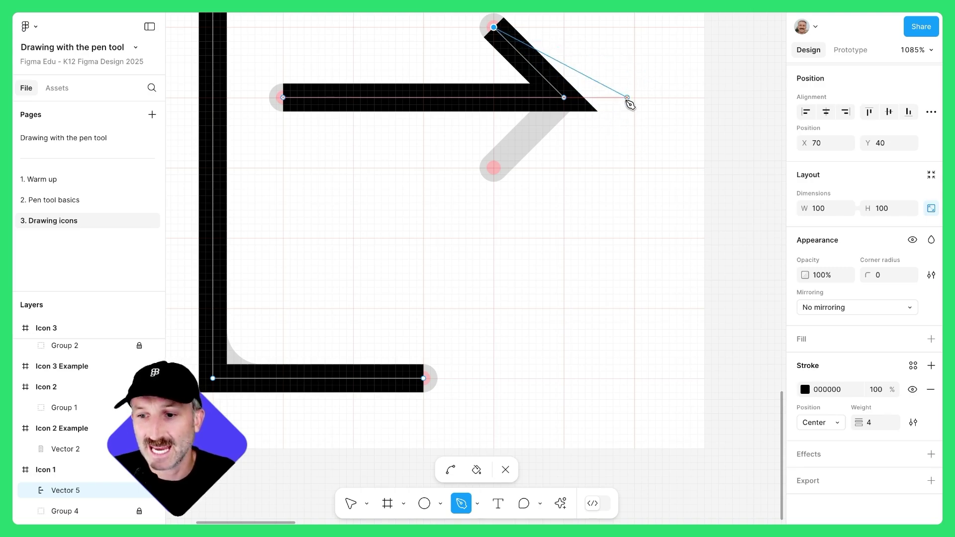
key(Escape)
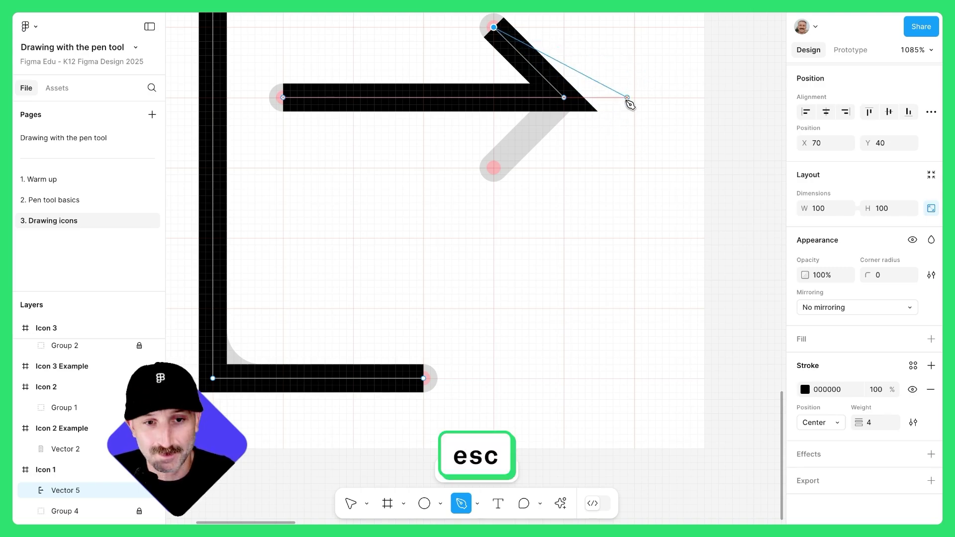
click(564, 98)
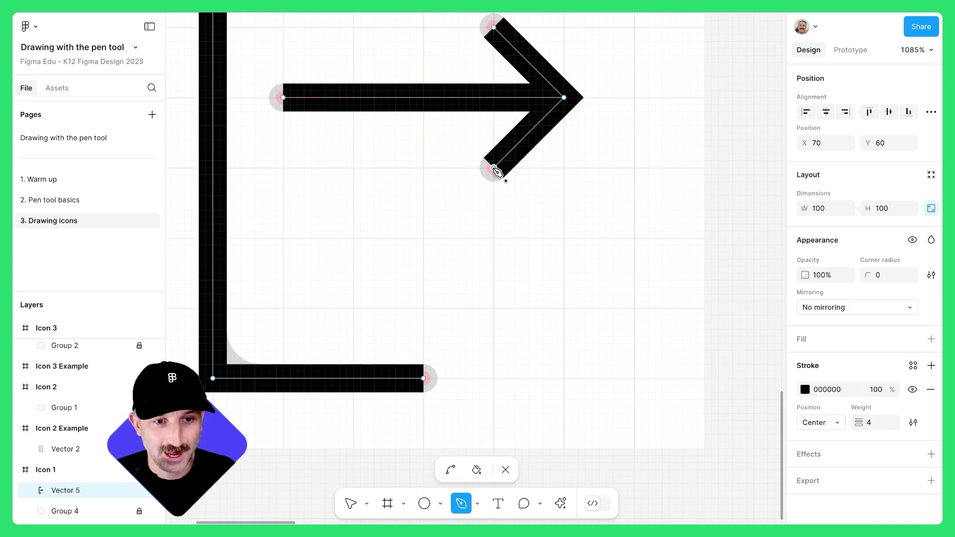
key(Escape)
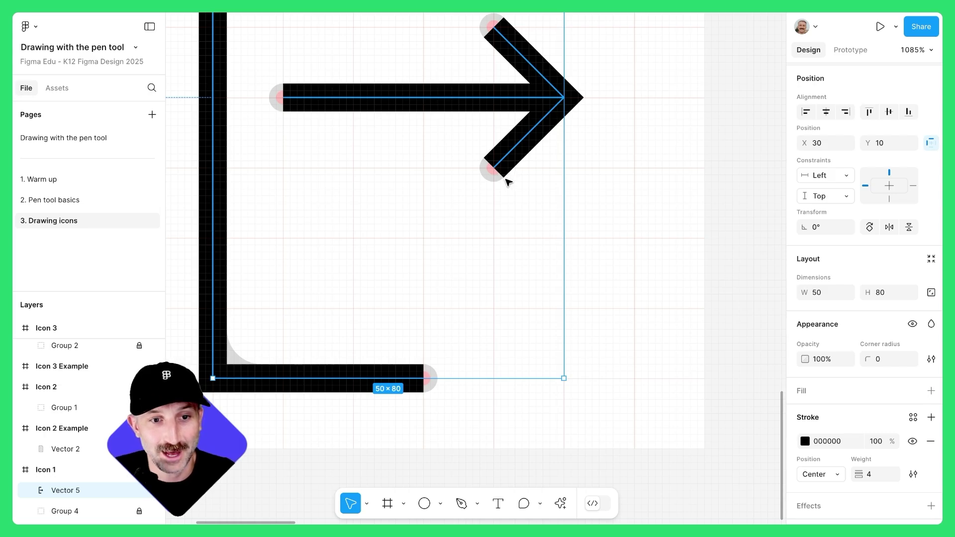
- Give the Icon 1 vector's stroke Round joins and Round end points
scroll(564, 298, down, 3)
drag(564, 299, 526, 331)
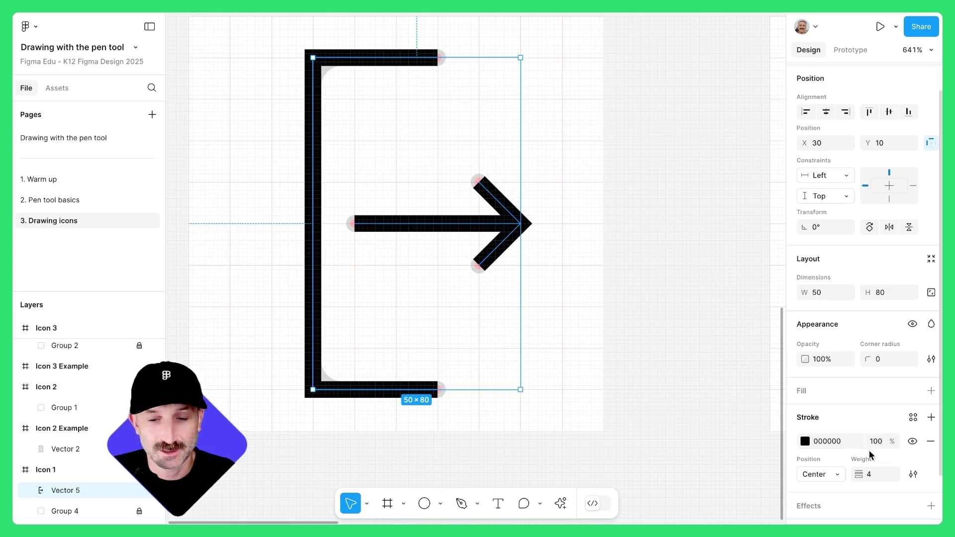
click(913, 475)
click(769, 481)
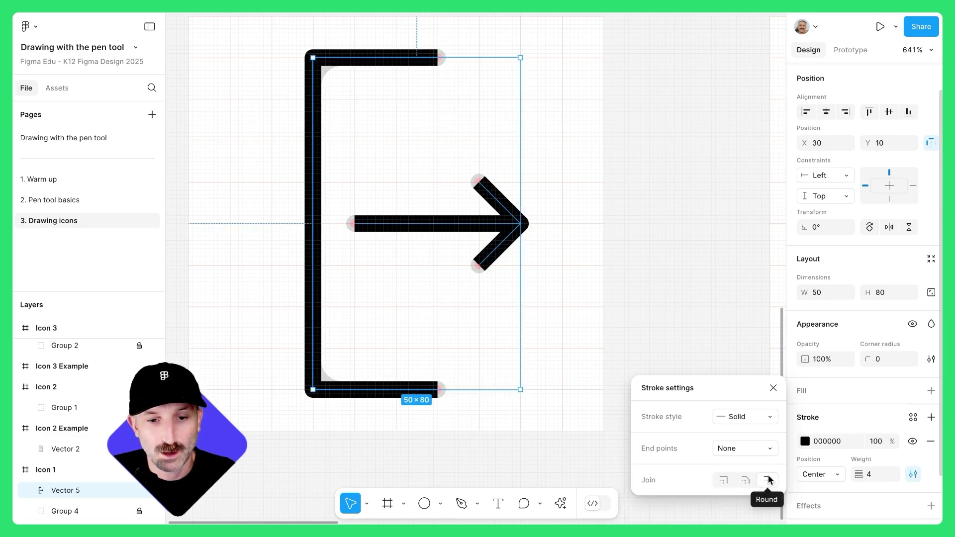
click(773, 450)
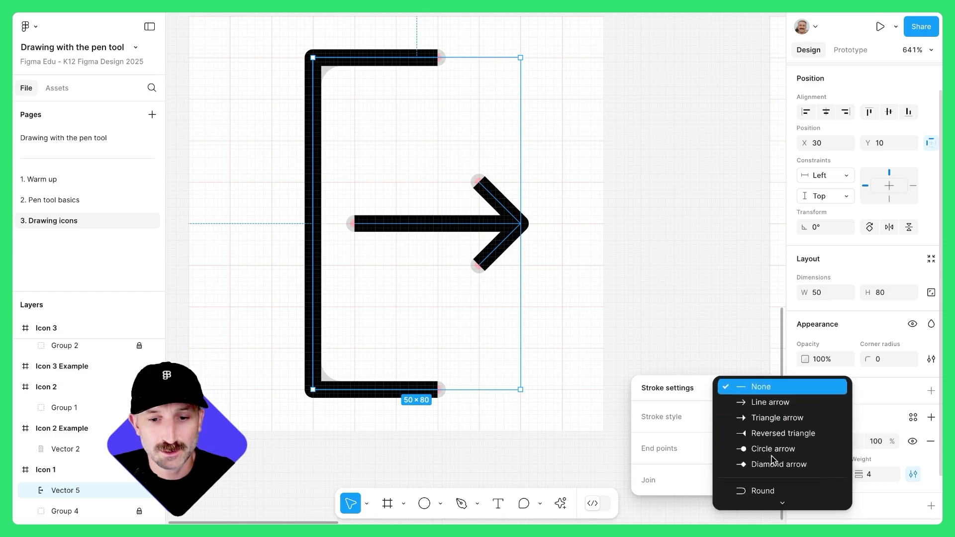
click(768, 484)
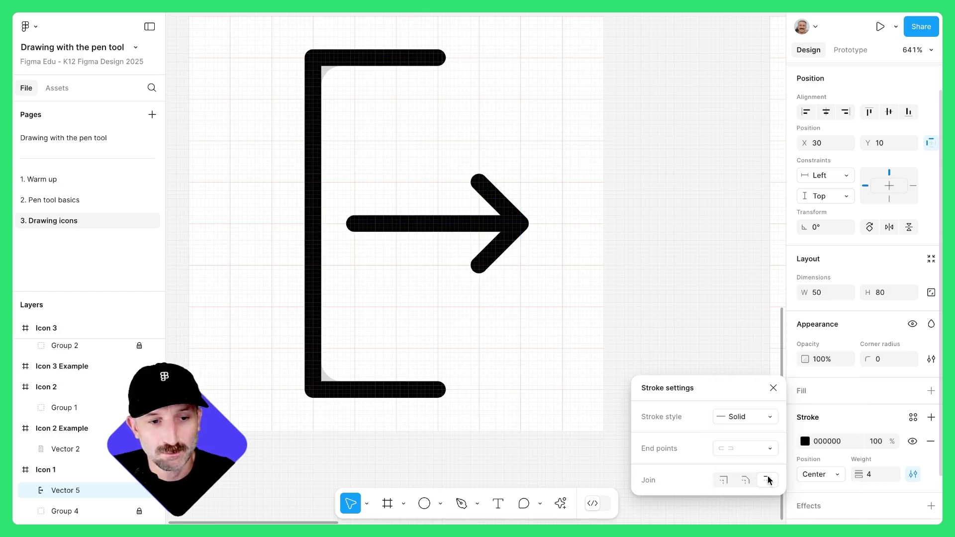
click(769, 480)
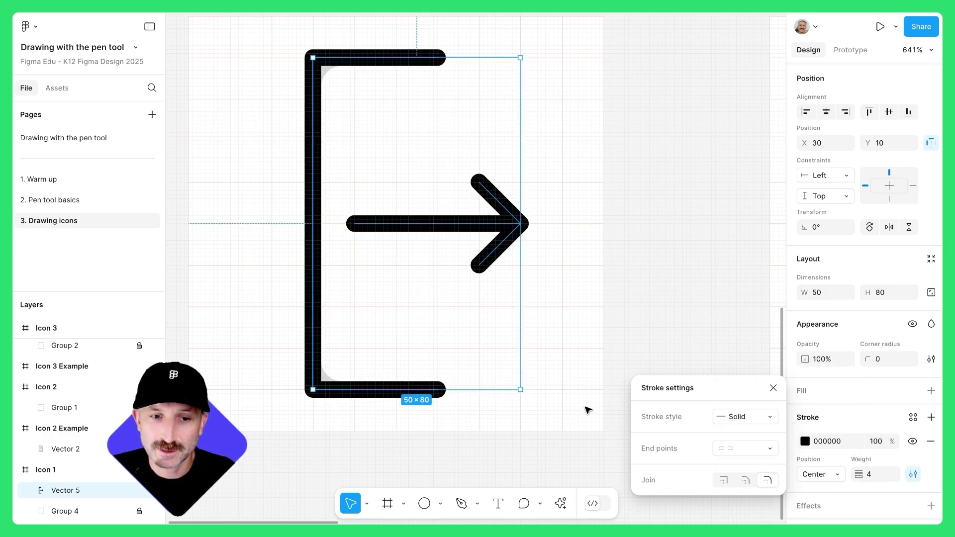
- Round the bracket's two corner points at X 30 with a corner radius of 7, and finish editing the vector
double_click(311, 260)
click(313, 58)
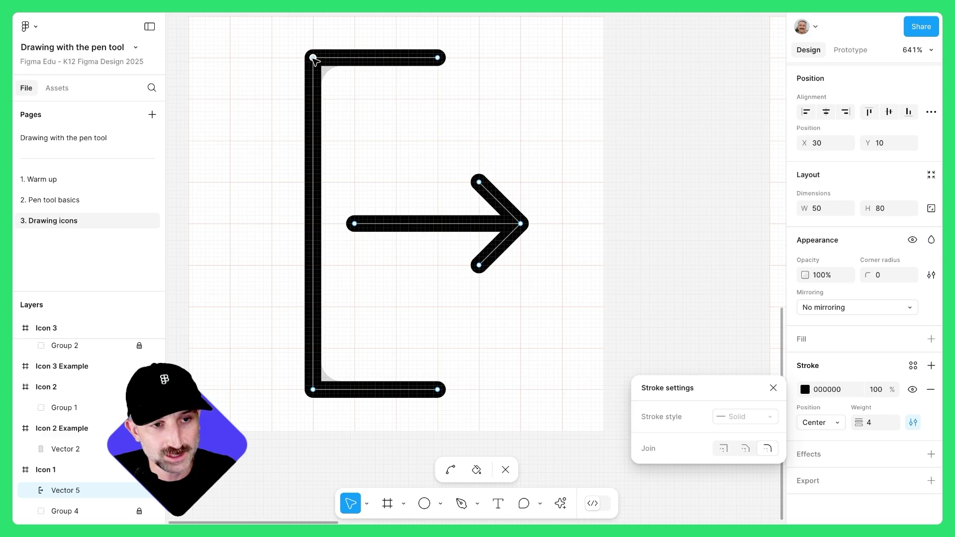
shift+click(313, 389)
mouse_move(868, 275)
mouse_down()
mouse_move(946, 279)
mouse_move(872, 290)
mouse_move(918, 294)
mouse_move(938, 292)
mouse_move(23, 294)
mouse_up()
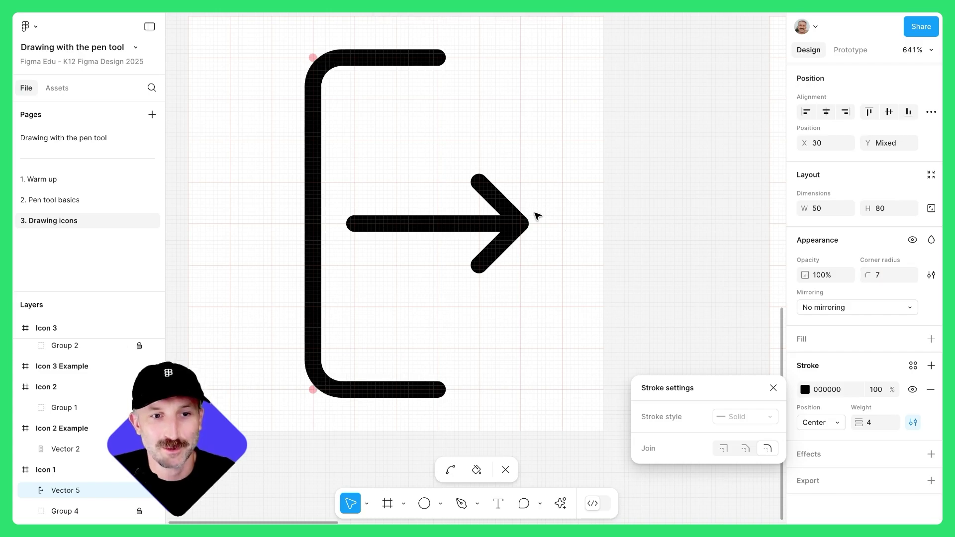
click(773, 388)
key(Escape)
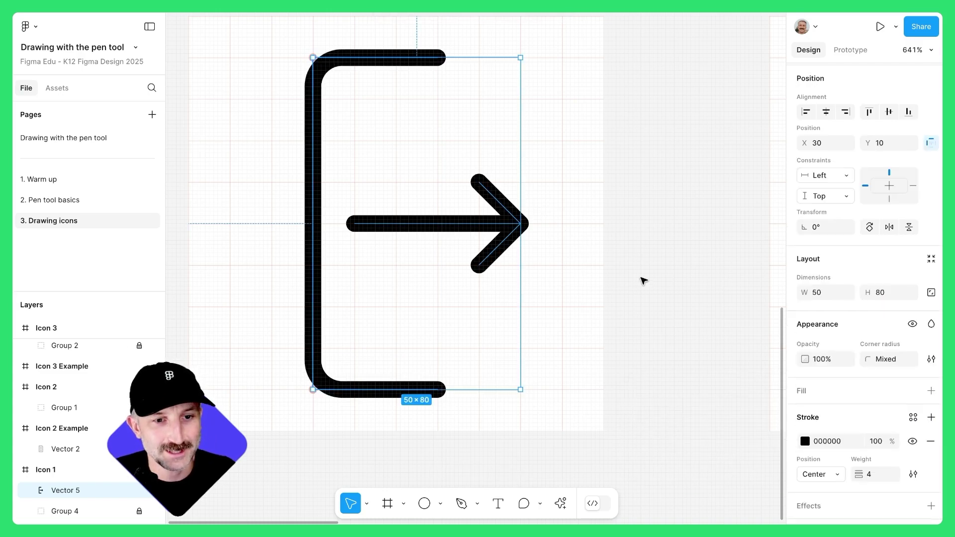
key(Escape)
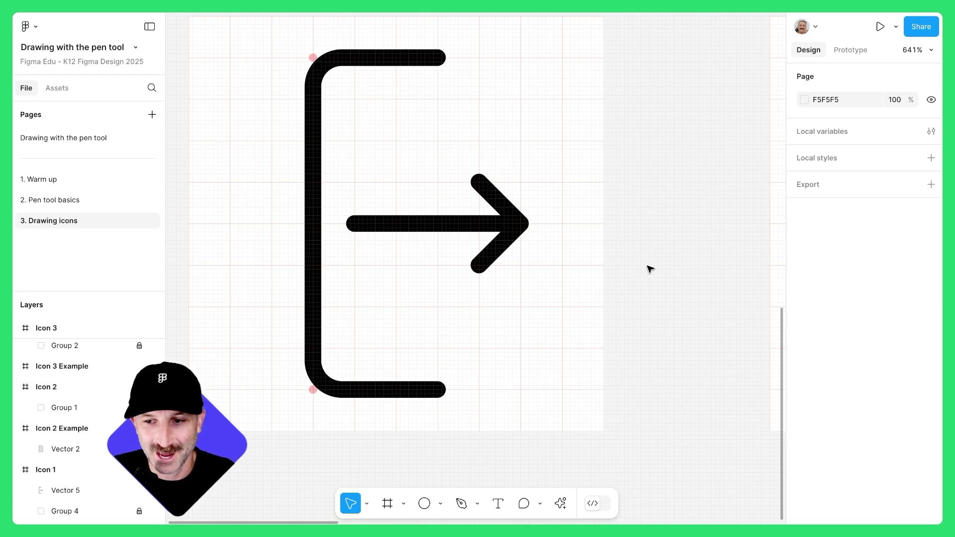
- Start tracing Icon 2's page outline with the Pen tool through X 30, Y 10; X 70, Y 10; and X 80, Y 20
key(n)
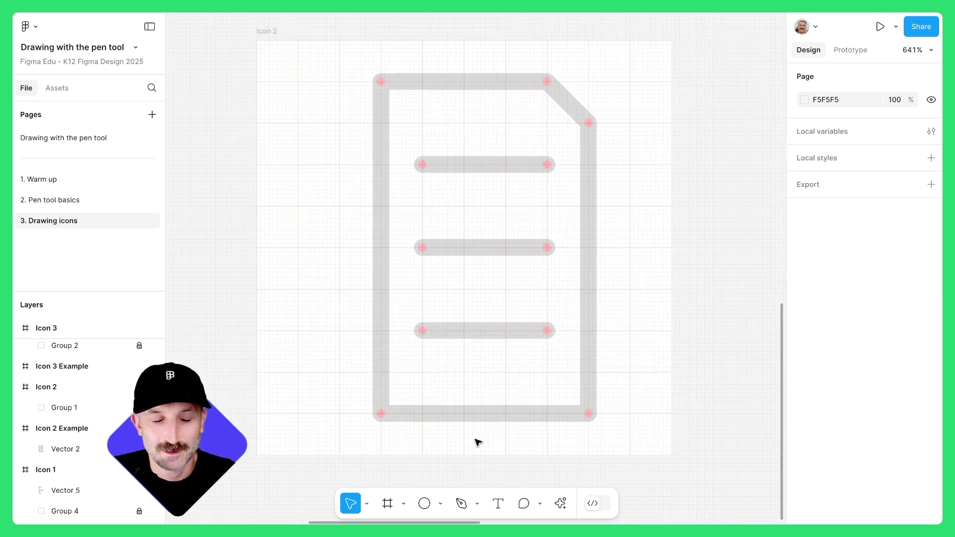
click(461, 504)
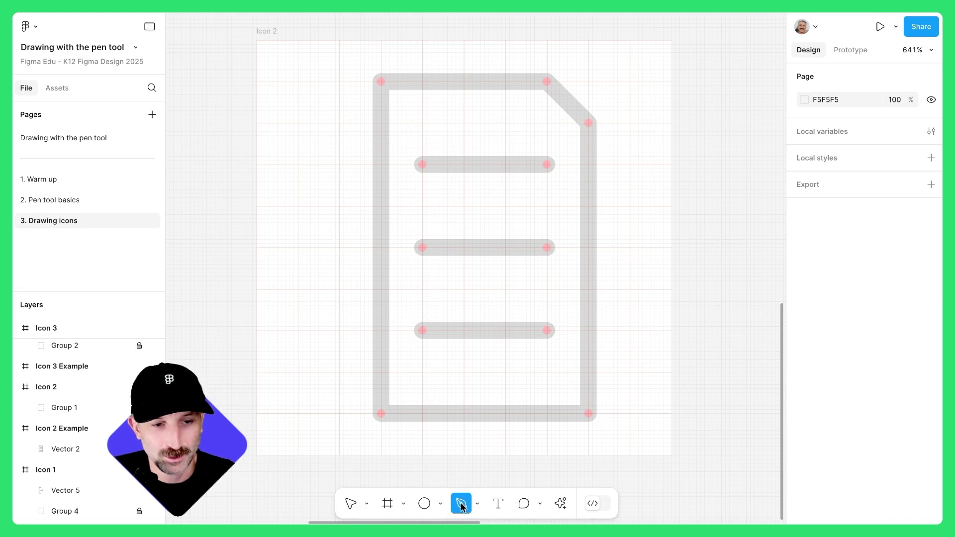
scroll(374, 87, up, 5)
click(393, 78)
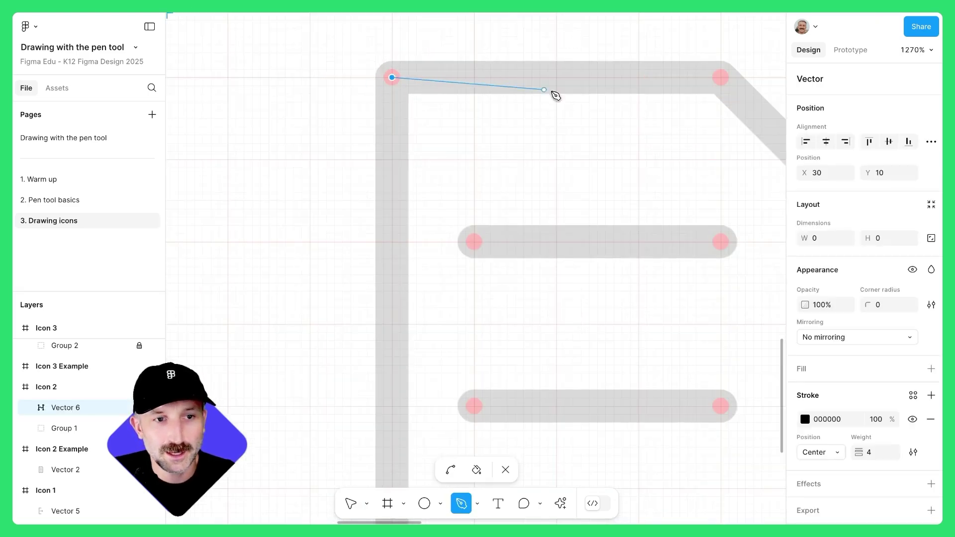
click(721, 78)
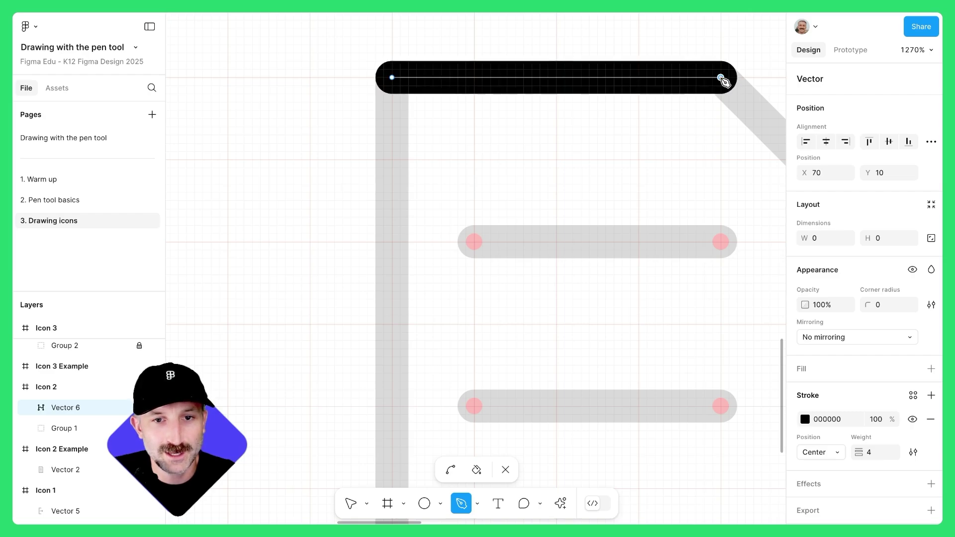
scroll(721, 173, down, 3)
scroll(721, 173, right, 3)
click(661, 98)
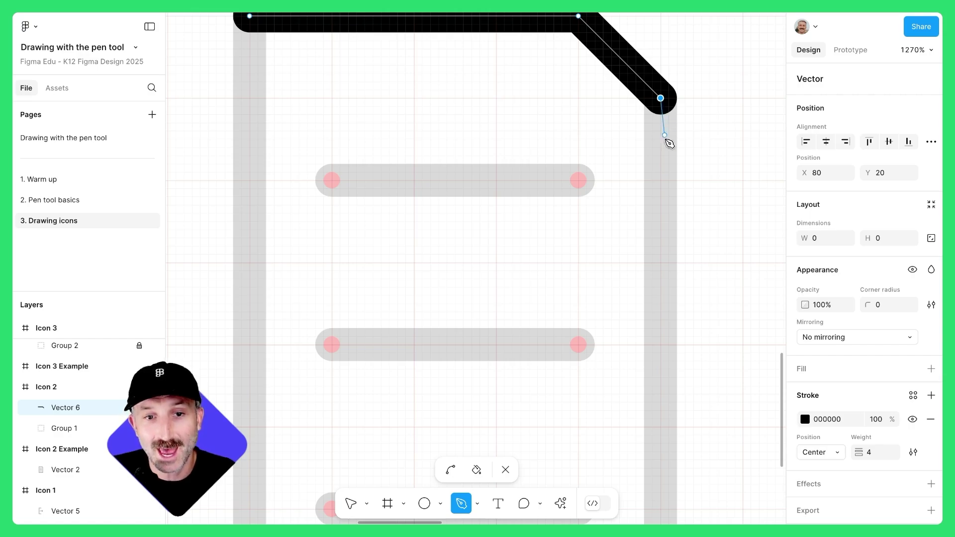
- Continue Icon 2's page outline through X 80, Y 90 and X 30, Y 90, and close it at the starting point X 30, Y 10
scroll(671, 377, down, 3)
scroll(672, 378, right, 1)
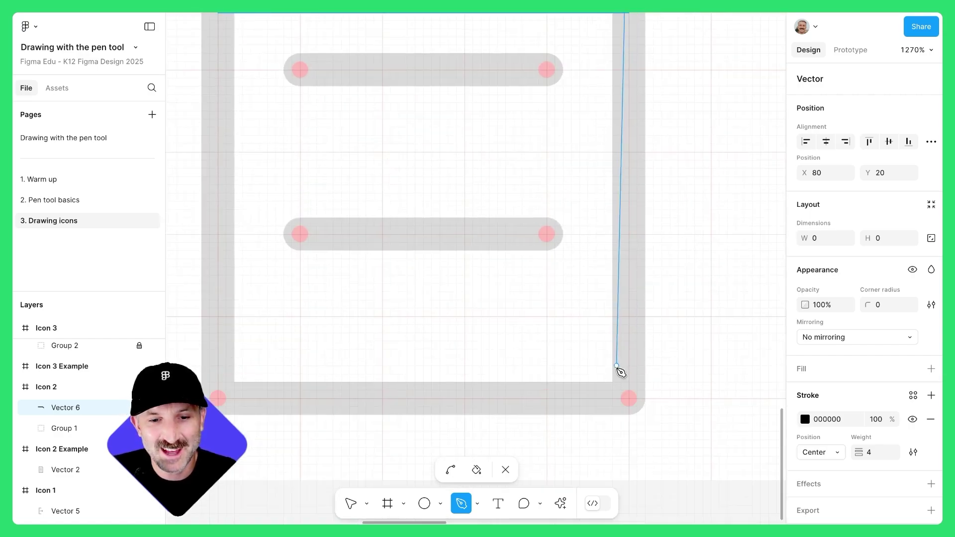
click(629, 399)
click(219, 399)
scroll(239, 149, up, 3)
scroll(240, 150, left, 1)
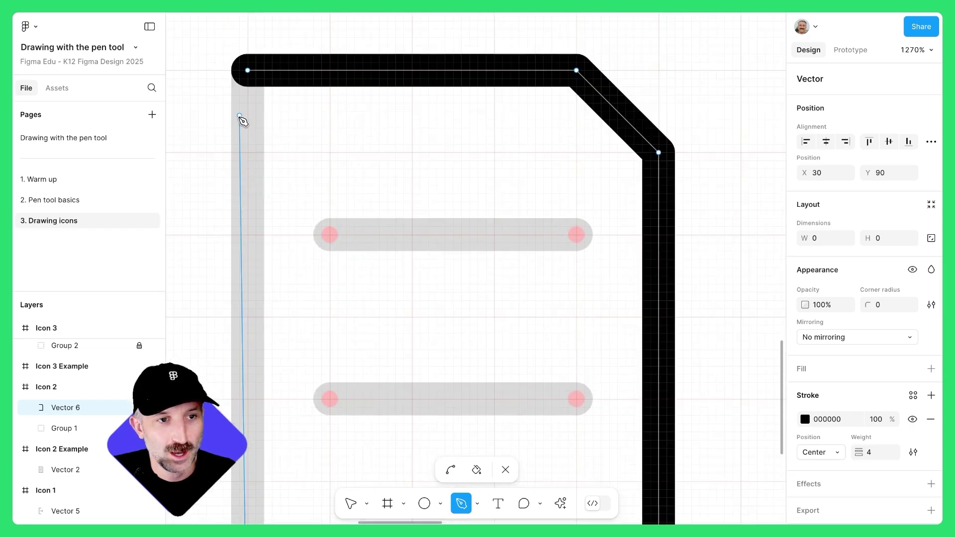
click(248, 70)
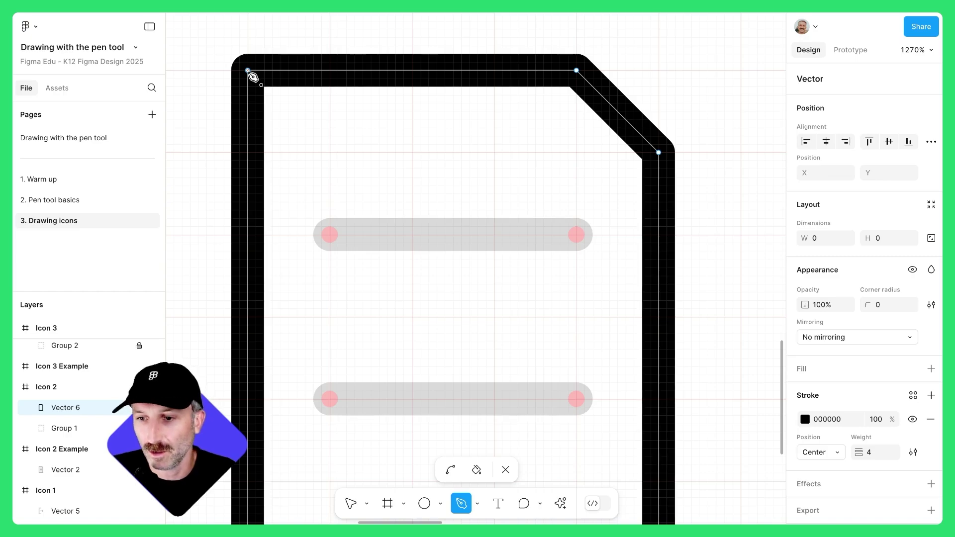
- Add three separate horizontal lines from X 40 to X 70 at Y 30, 50 and 70 in Icon 2's vector, and finish editing
click(330, 235)
click(577, 235)
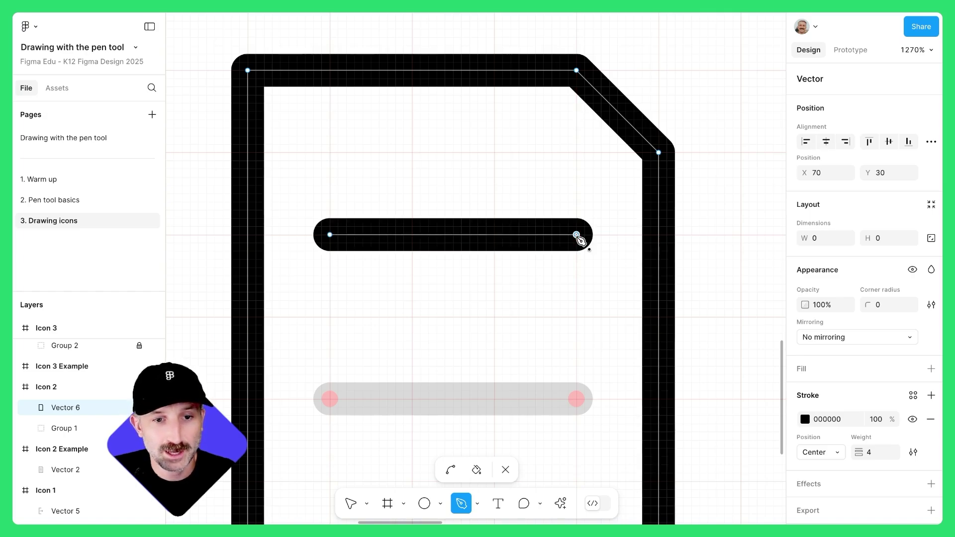
scroll(580, 240, down, 5)
click(320, 271)
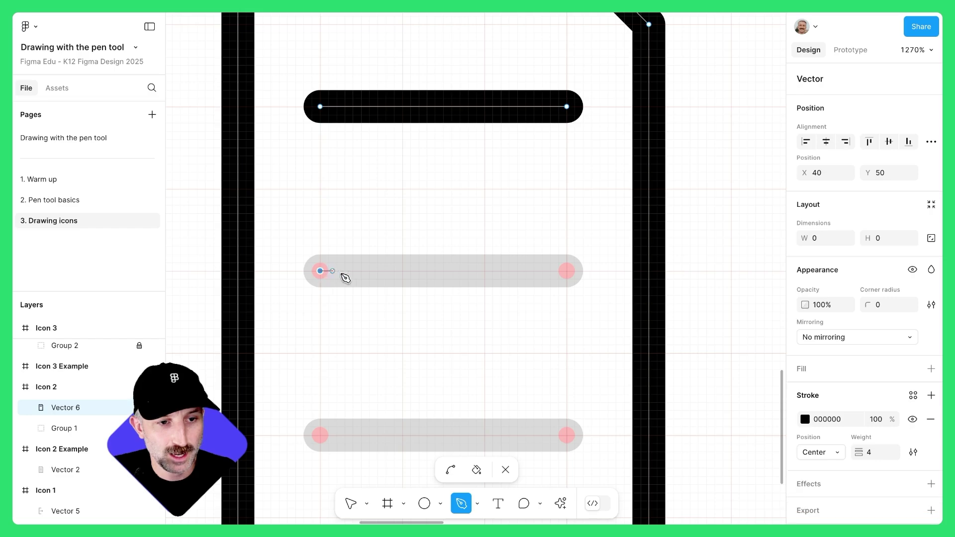
click(566, 271)
key(Escape)
click(320, 435)
click(567, 435)
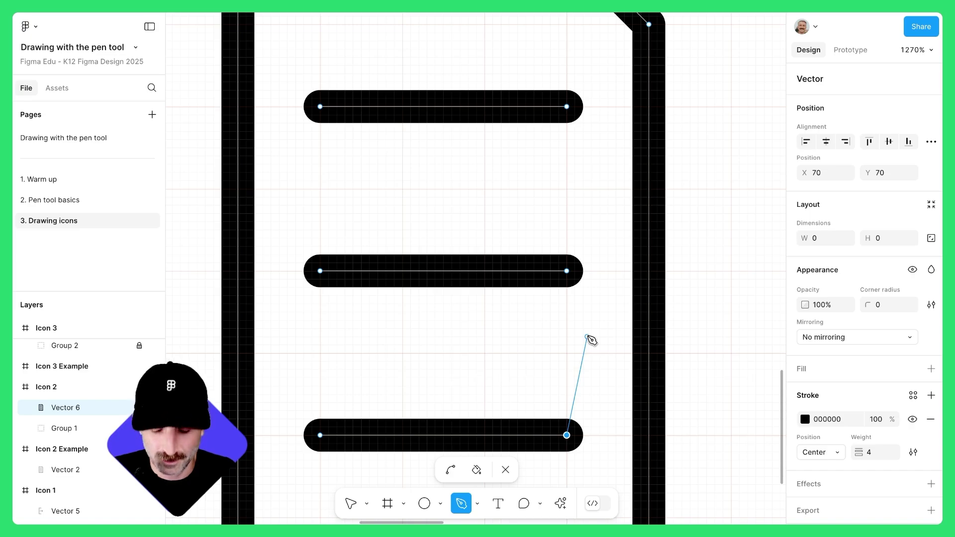
key(Escape)
key(Escape)
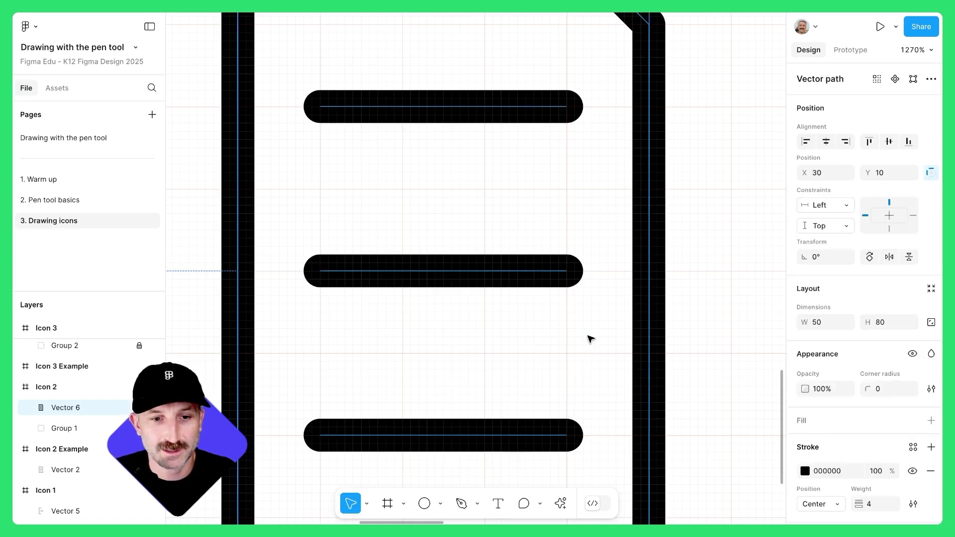
scroll(580, 326, down, 5)
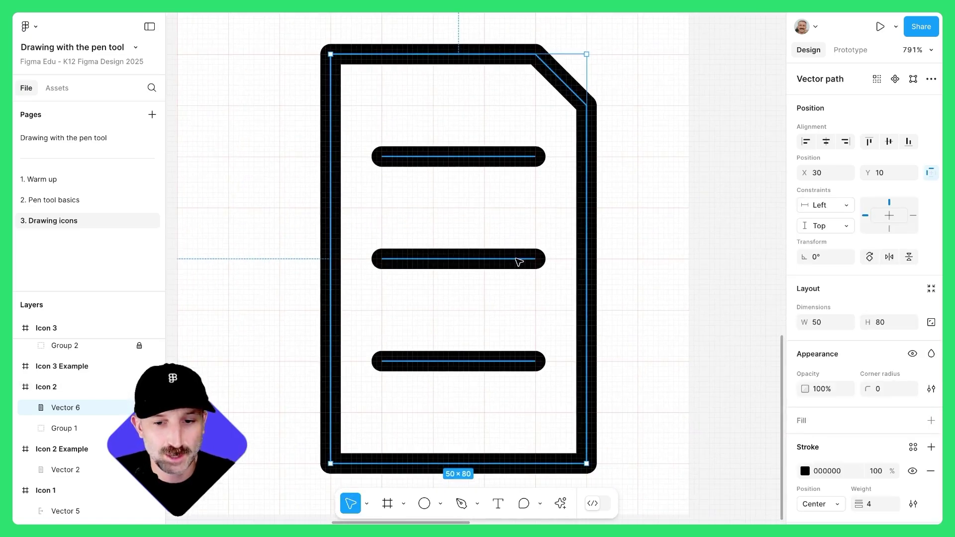
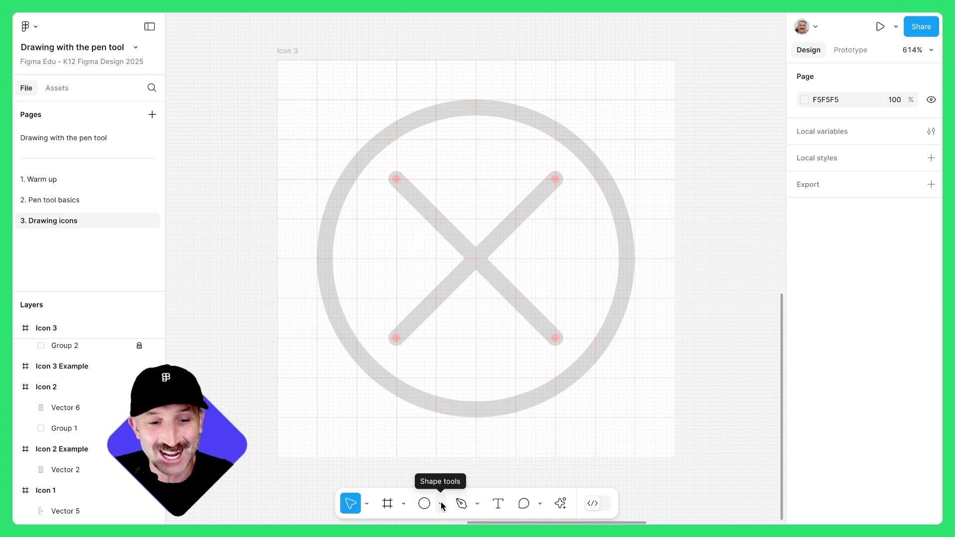
- Draw an 80 × 80 circle outward from the centre of Icon 3 with the Ellipse tool and set its fill to 000000
click(441, 504)
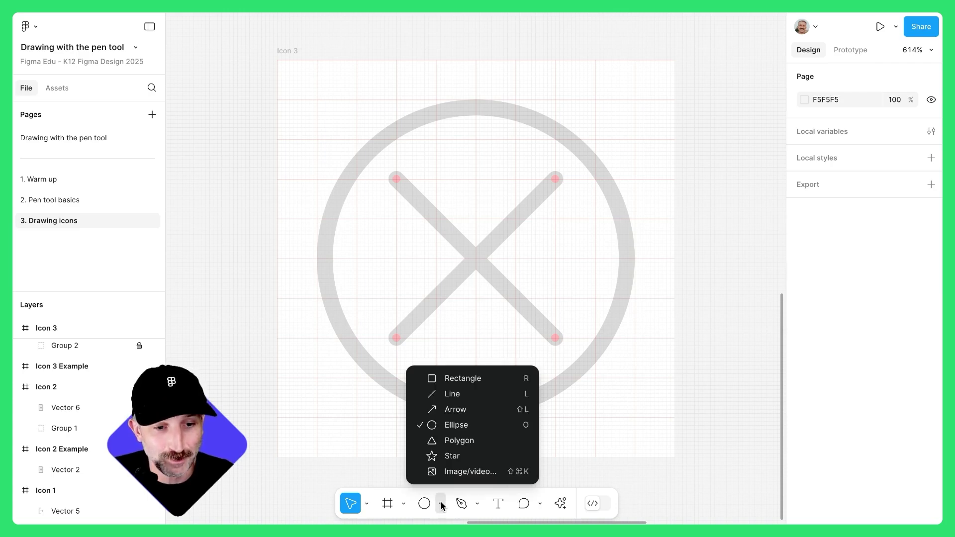
click(450, 426)
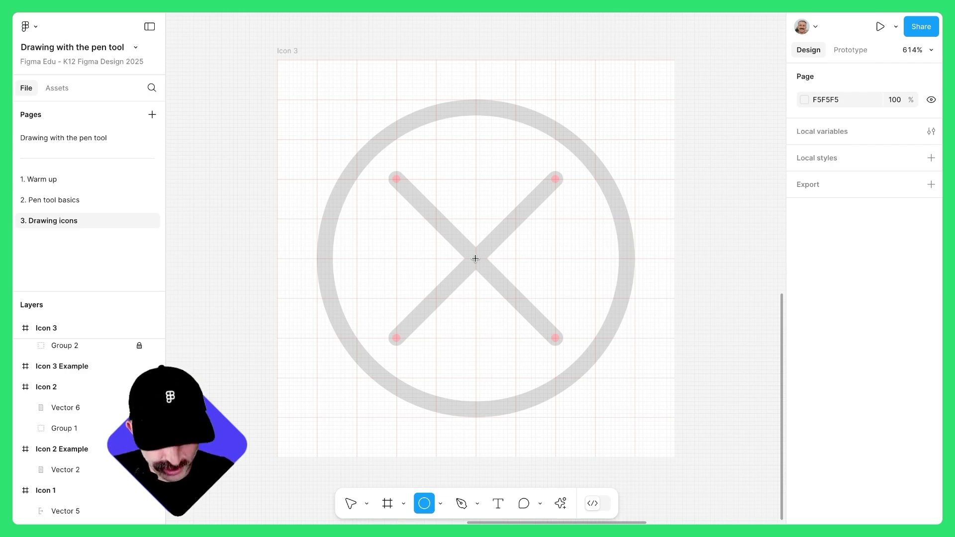
drag(476, 258, 635, 409)
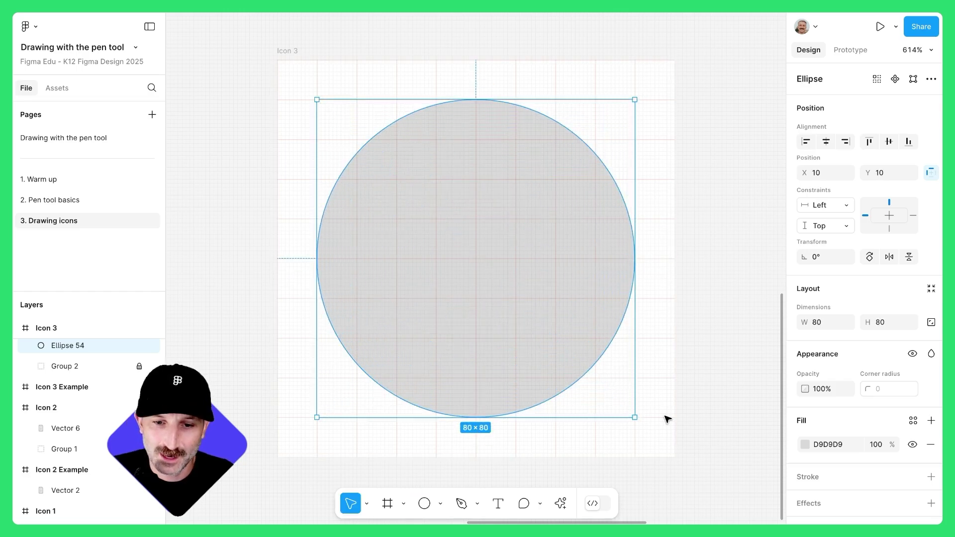
click(802, 445)
text(000)
key(Return)
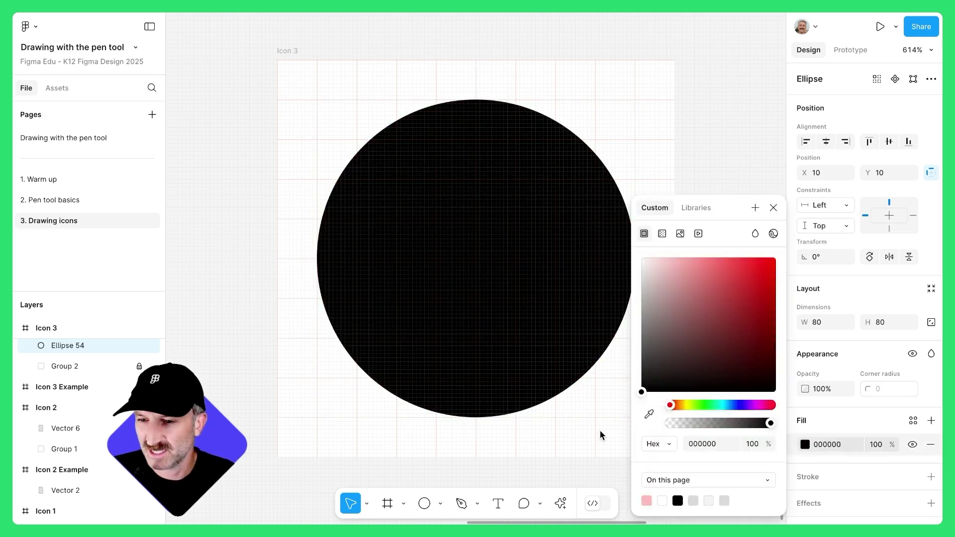
- Flatten the Icon 3 circle into a vector path and replace its fill with an Inside stroke of weight 4
right_click(551, 290)
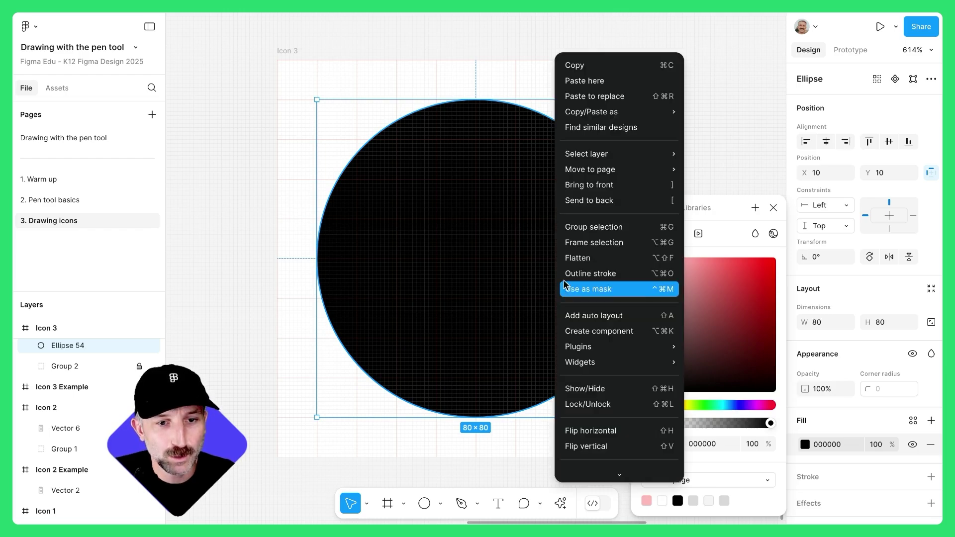
click(573, 259)
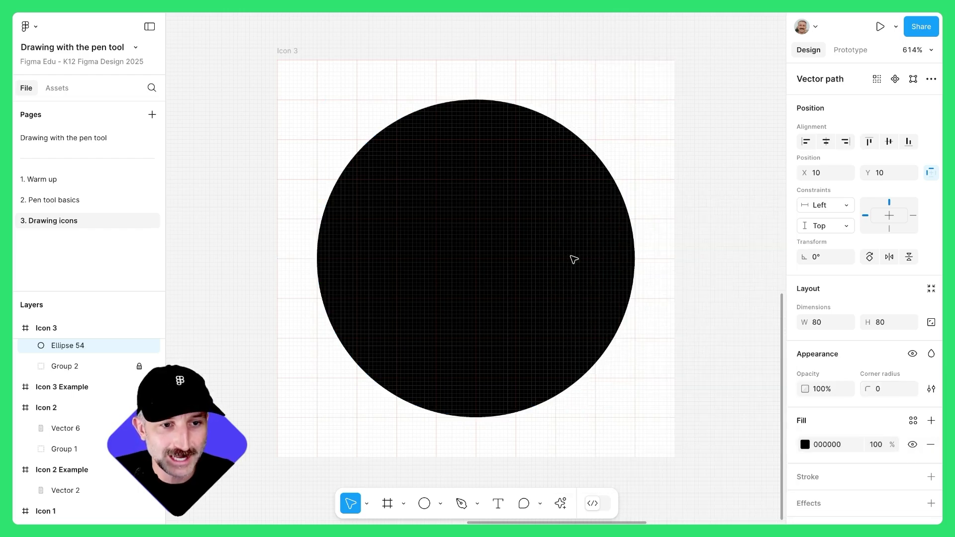
click(930, 478)
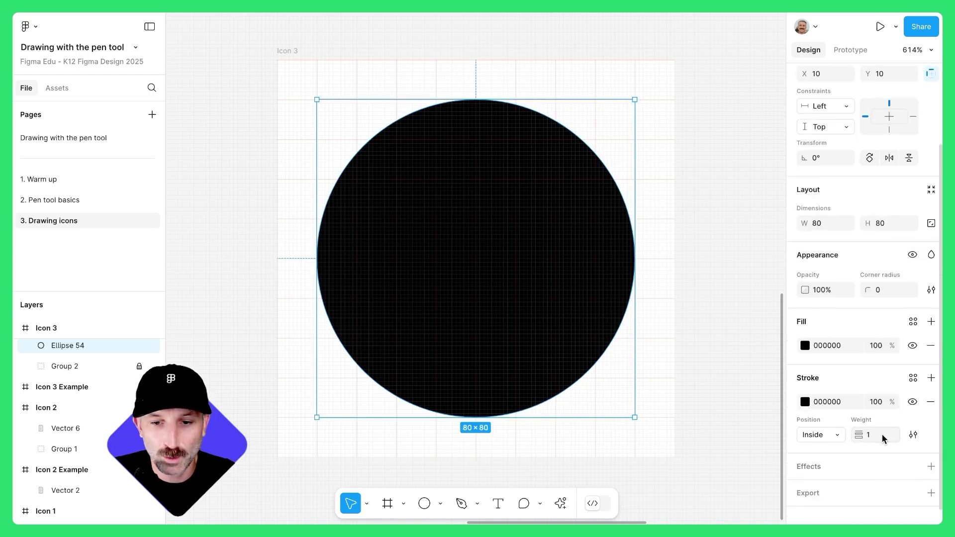
click(880, 437)
text(4)
key(Return)
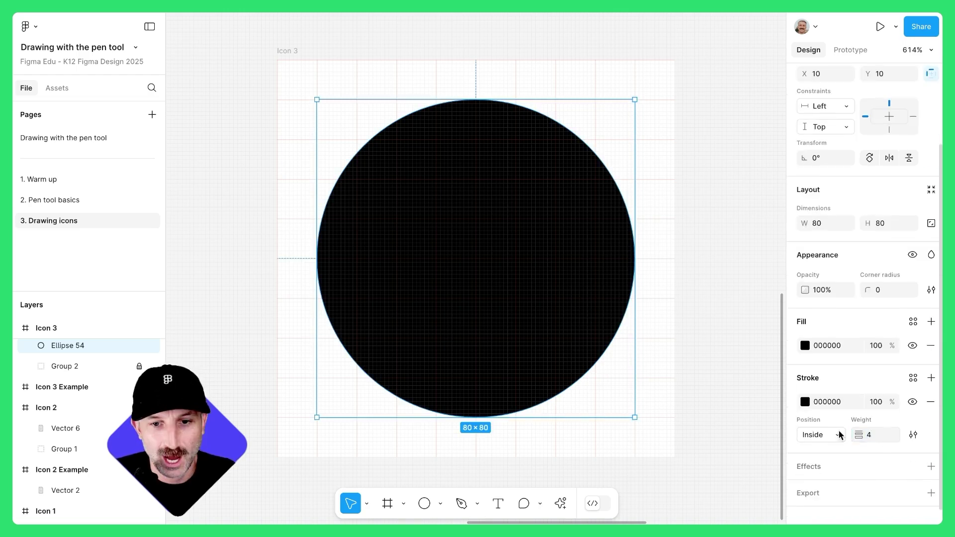
click(930, 346)
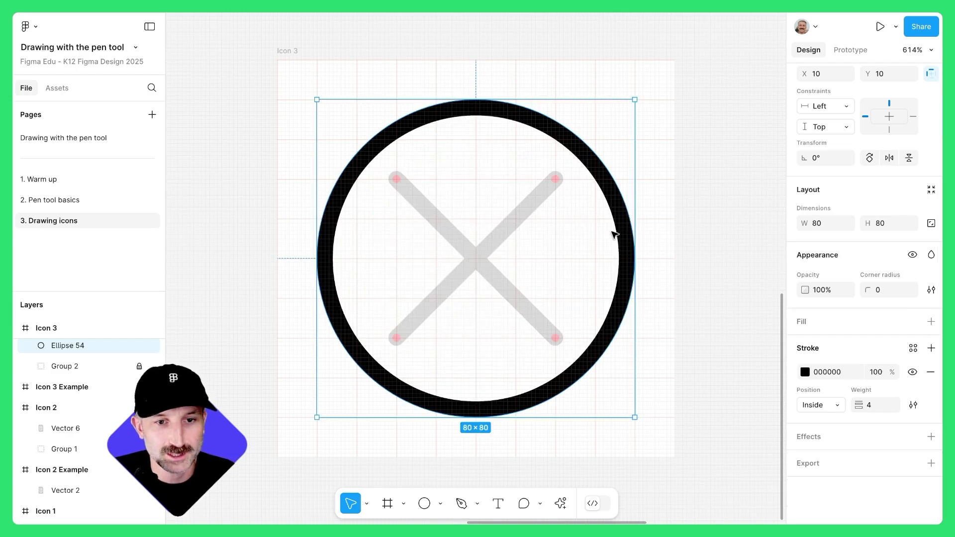
click(820, 405)
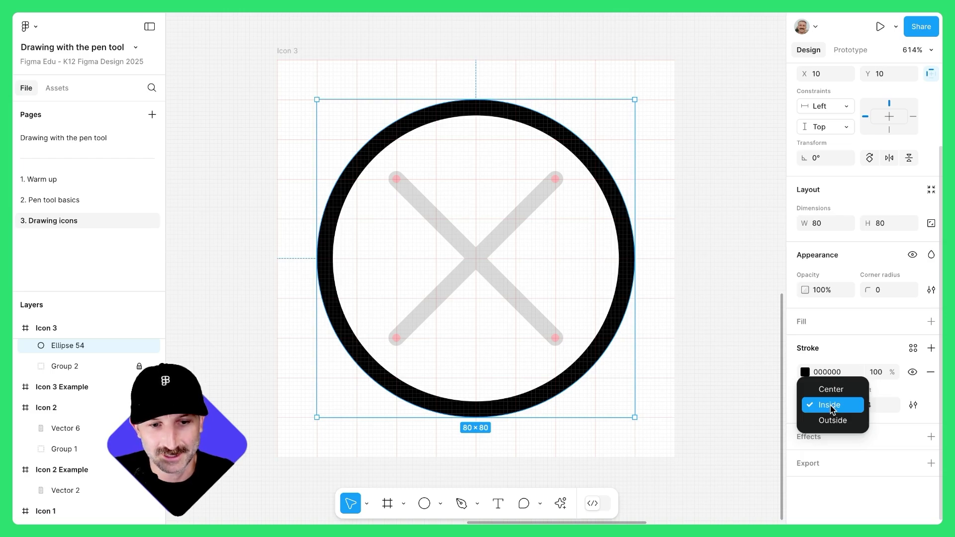
click(831, 406)
- Trace the X inside the circle's vector with two separate Pen strokes: X 30, Y 30 to X 70, Y 70, and X 70, Y 30 to X 30, Y 70
double_click(529, 413)
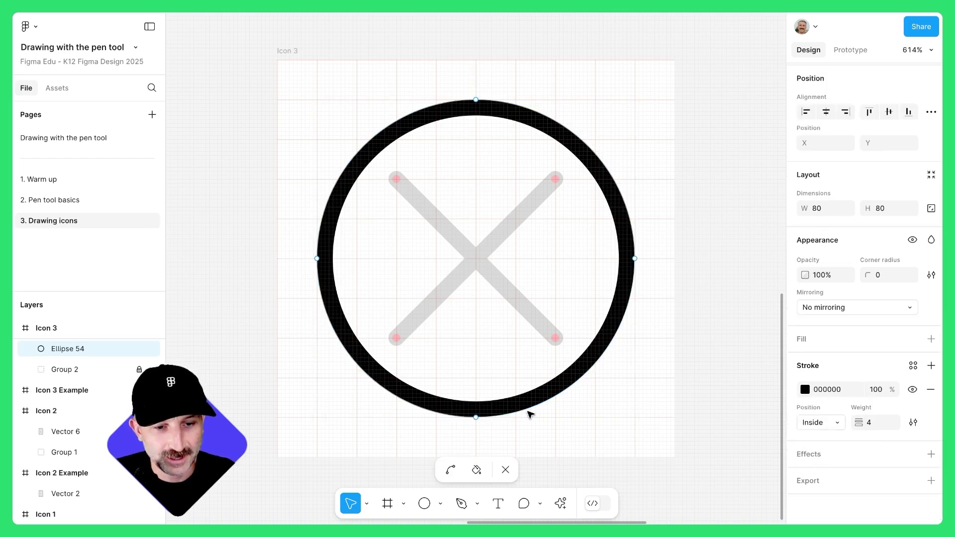
click(461, 504)
scroll(427, 214, up, 3)
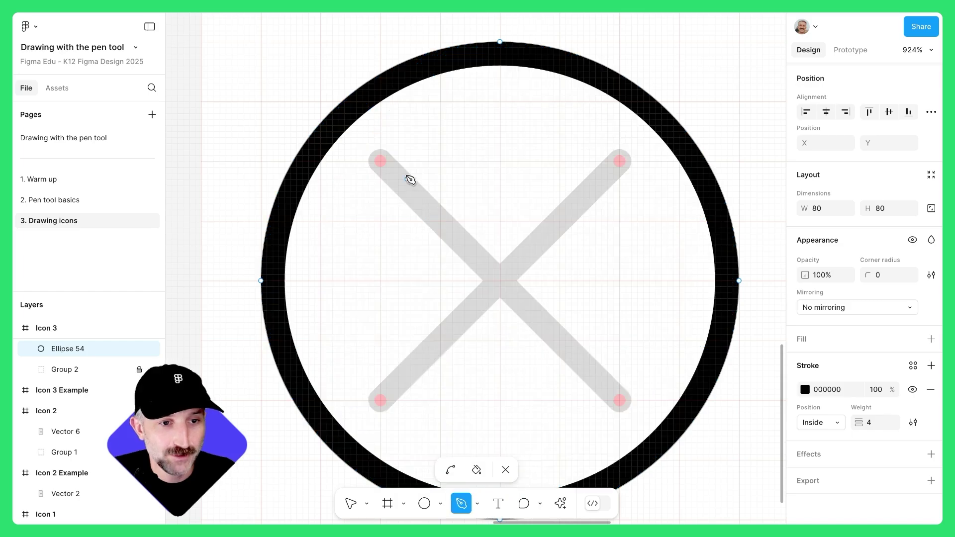
click(380, 161)
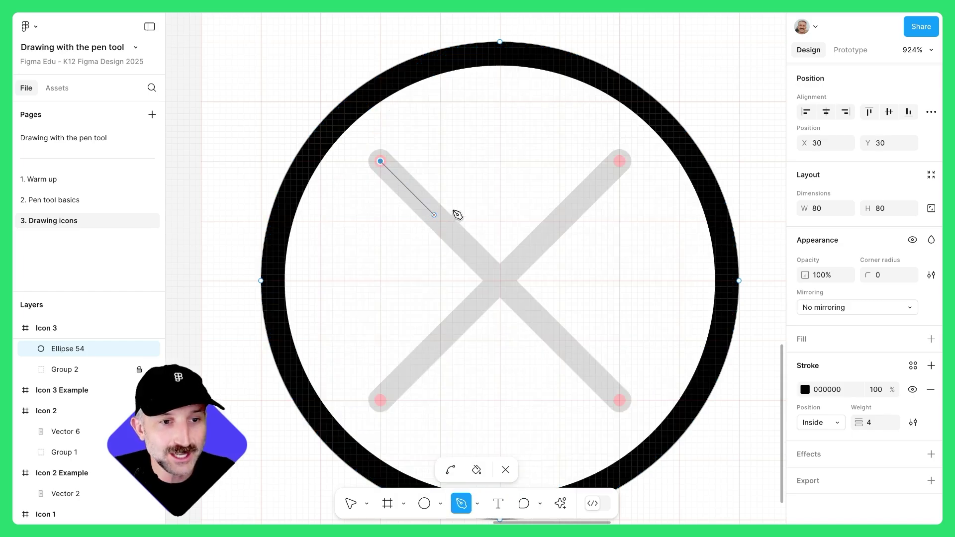
click(620, 400)
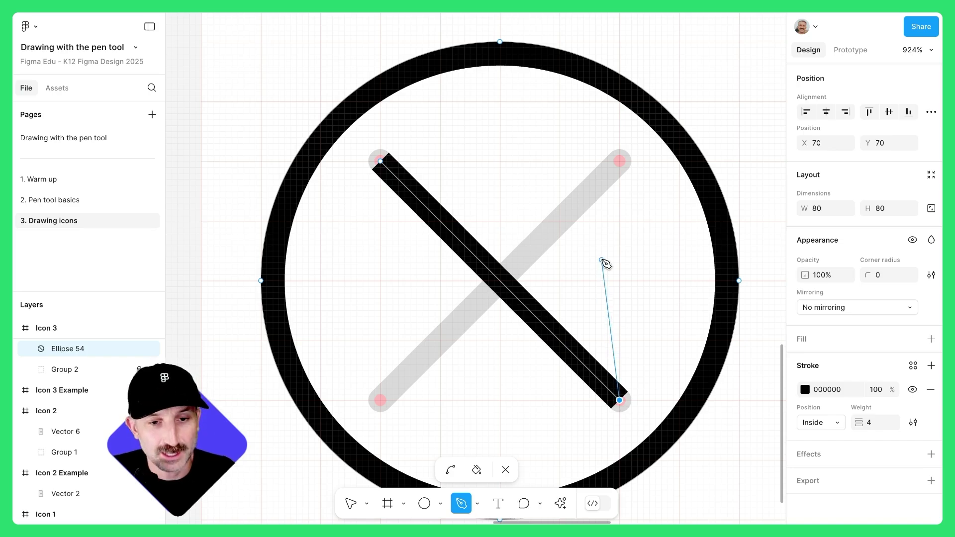
key(Escape)
click(620, 161)
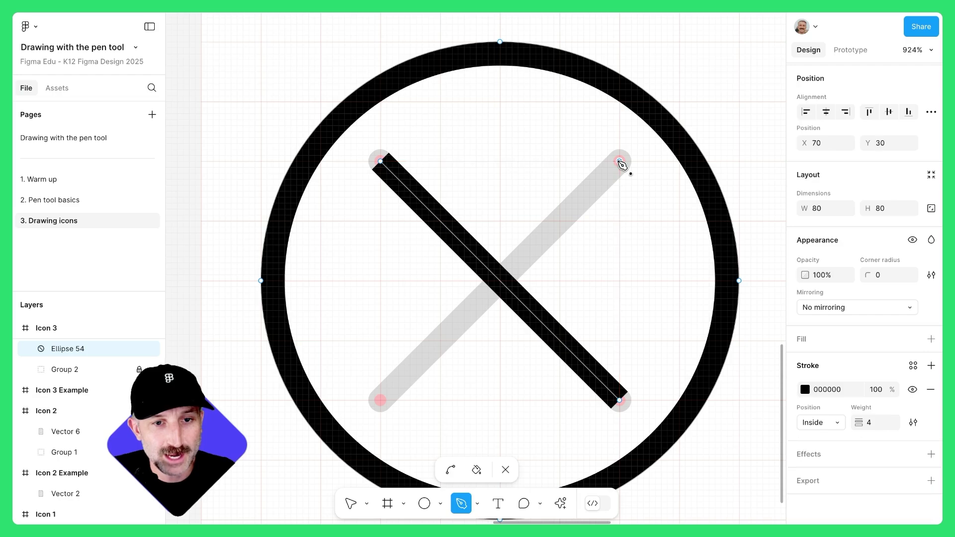
click(381, 400)
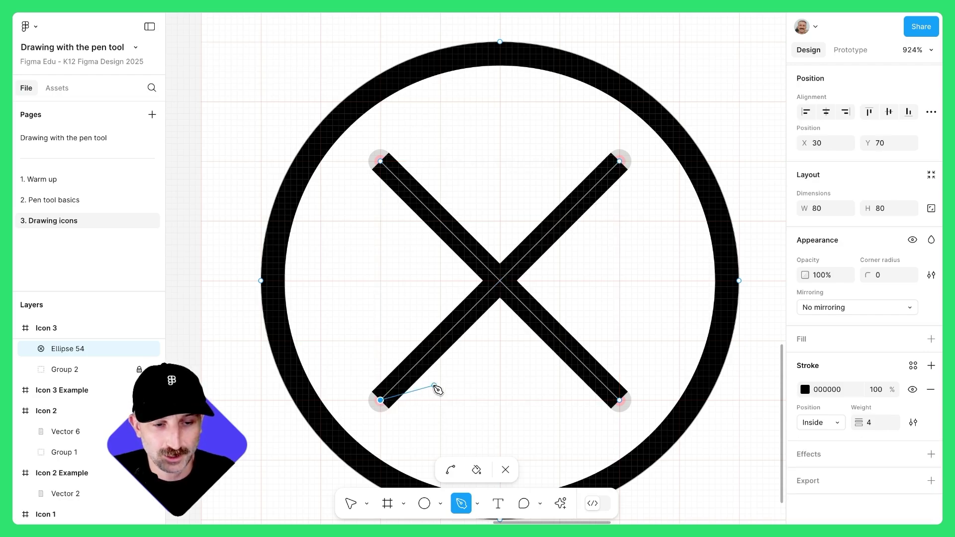
key(Escape)
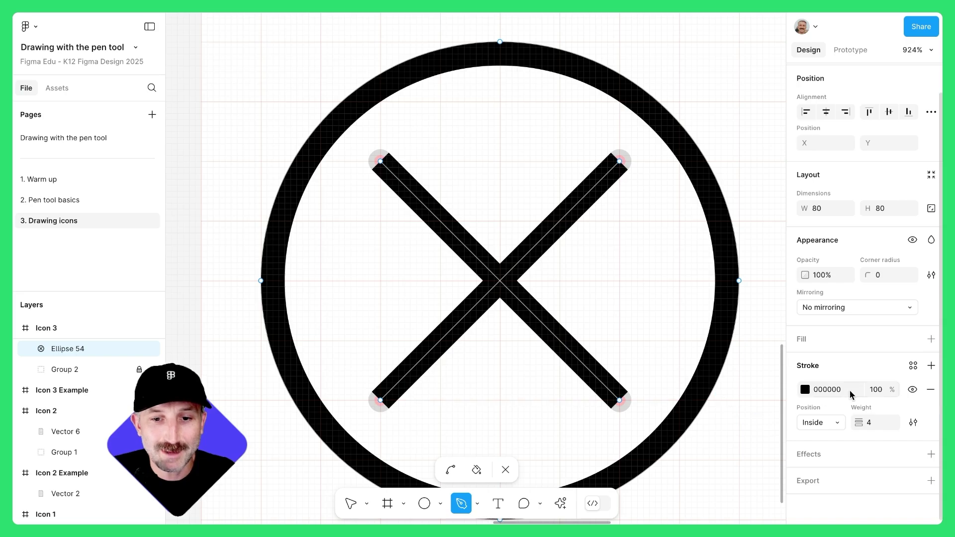
- Give the Icon 3 vector's stroke Round end points and finish editing the vector
click(913, 422)
click(746, 449)
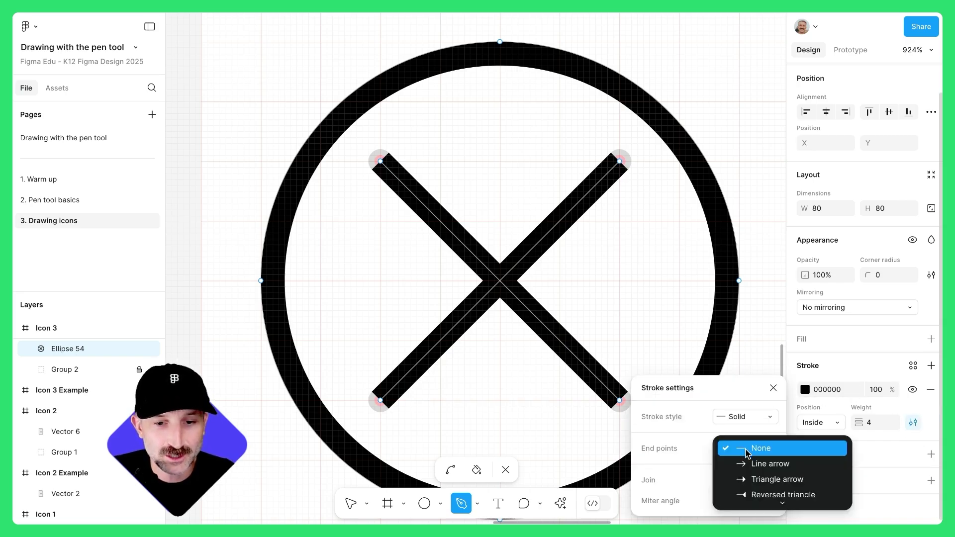
click(751, 492)
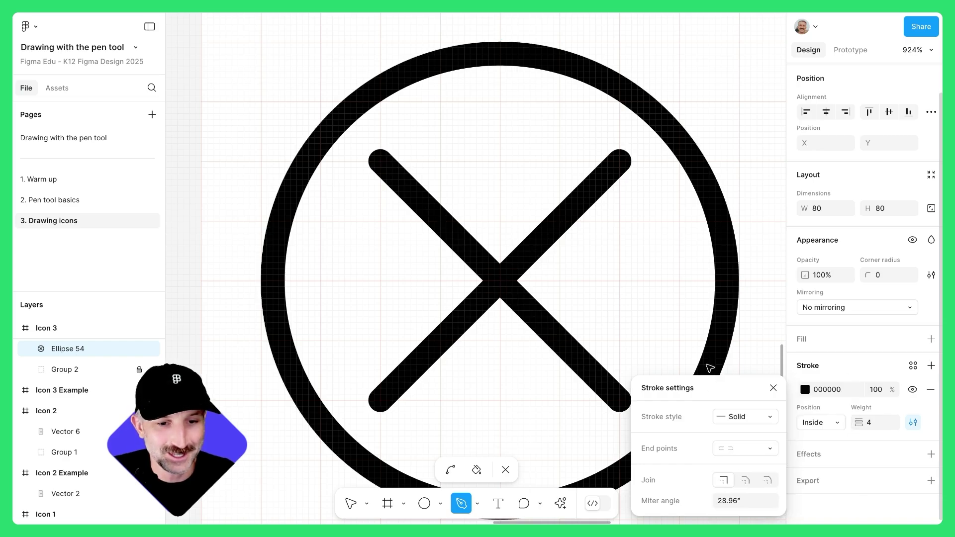
key(Escape)
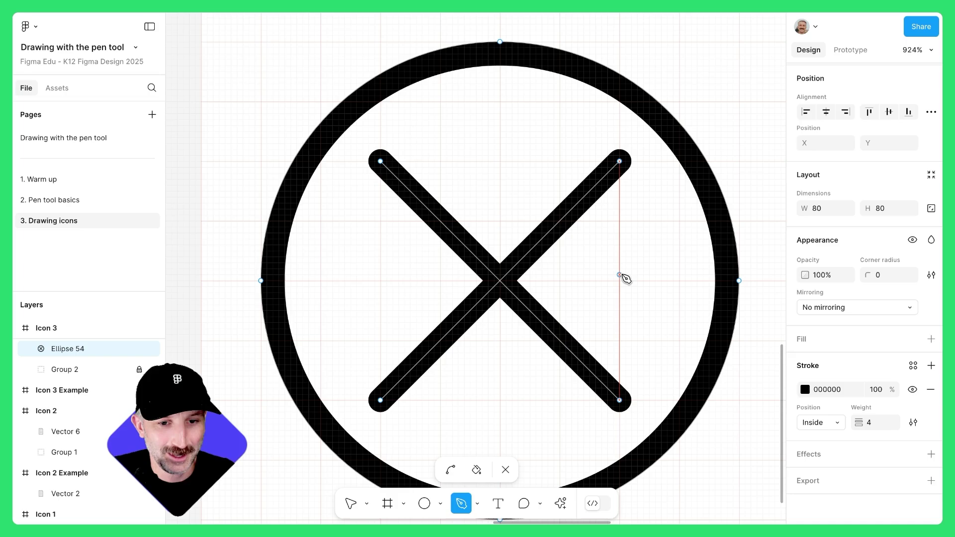
key(Escape)
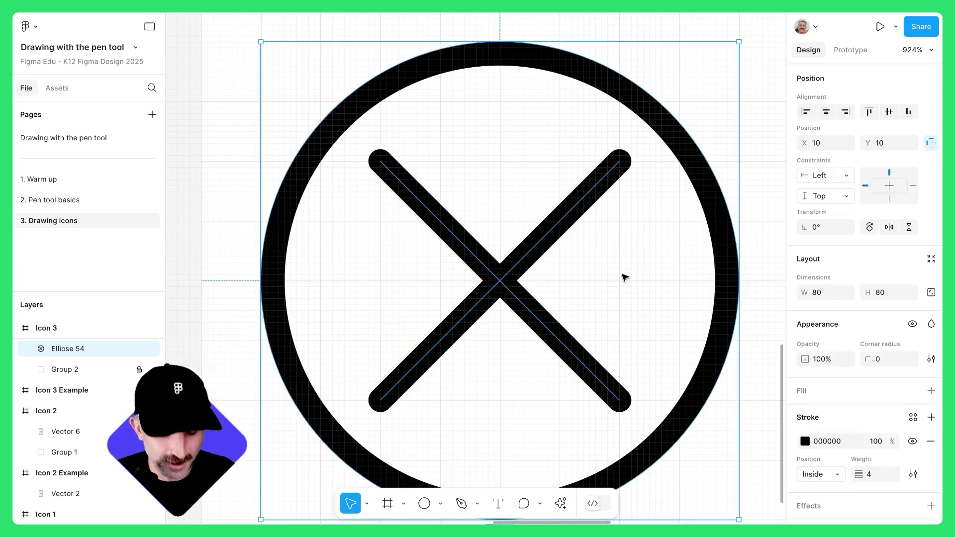
- Start the Icon 4 house outline with the Pen tool through X 20, Y 70; X 20, Y 40; X 35, Y 25; and X 65, Y 25
key(Escape)
scroll(626, 277, down, 3)
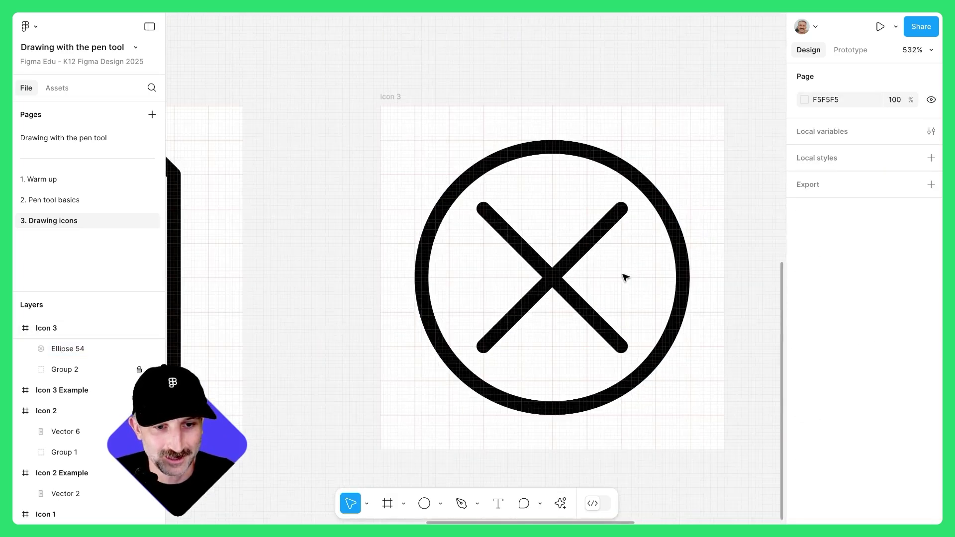
scroll(613, 154, down, 5)
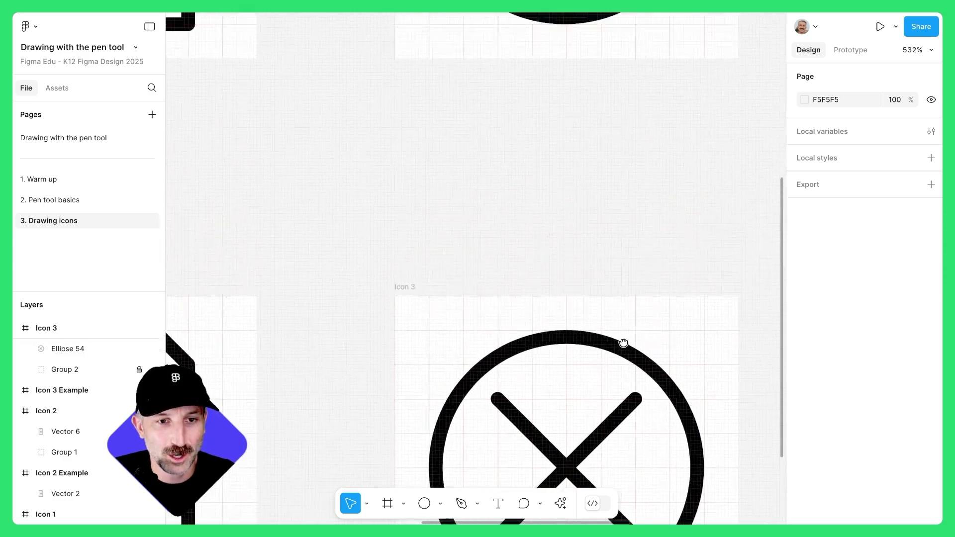
scroll(562, 247, up, 3)
scroll(566, 300, down, 8)
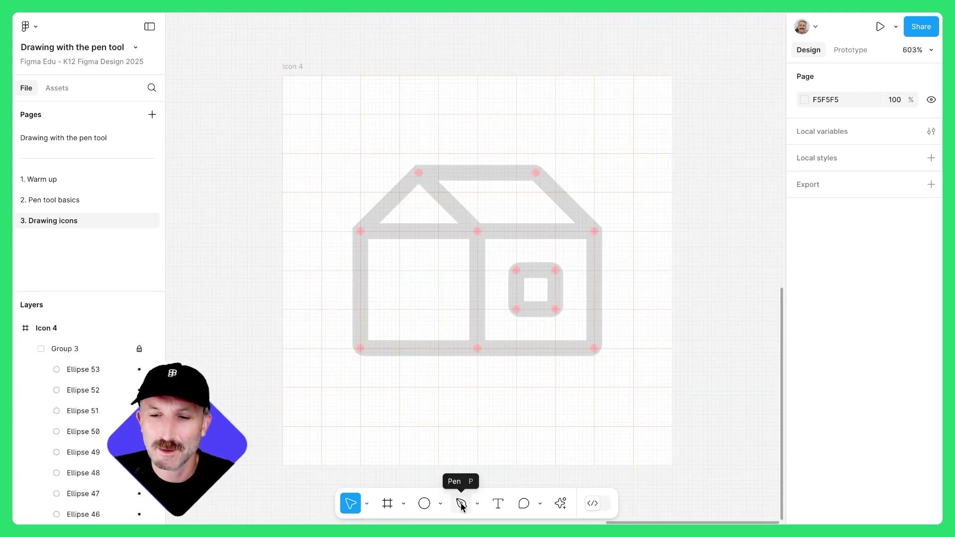
click(461, 503)
scroll(361, 348, up, 3)
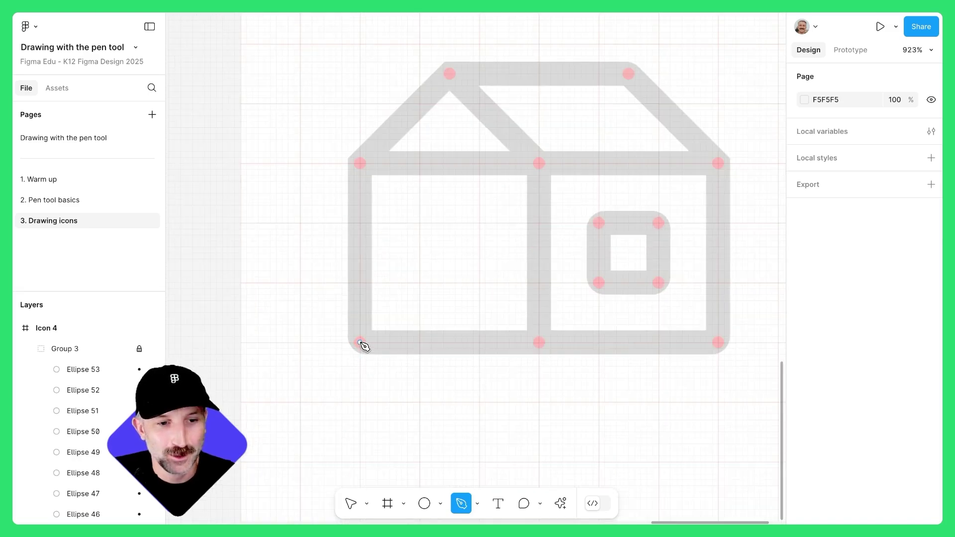
click(360, 342)
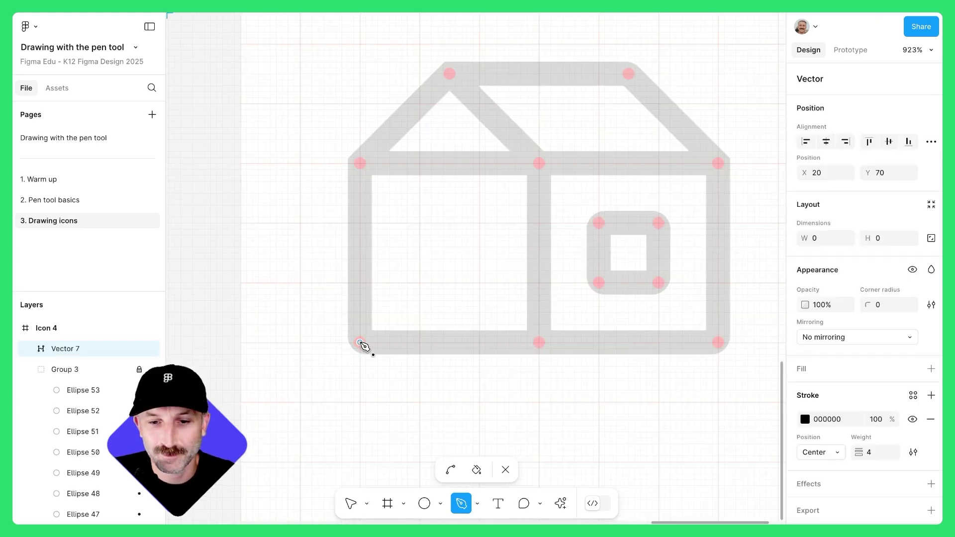
click(360, 163)
click(449, 74)
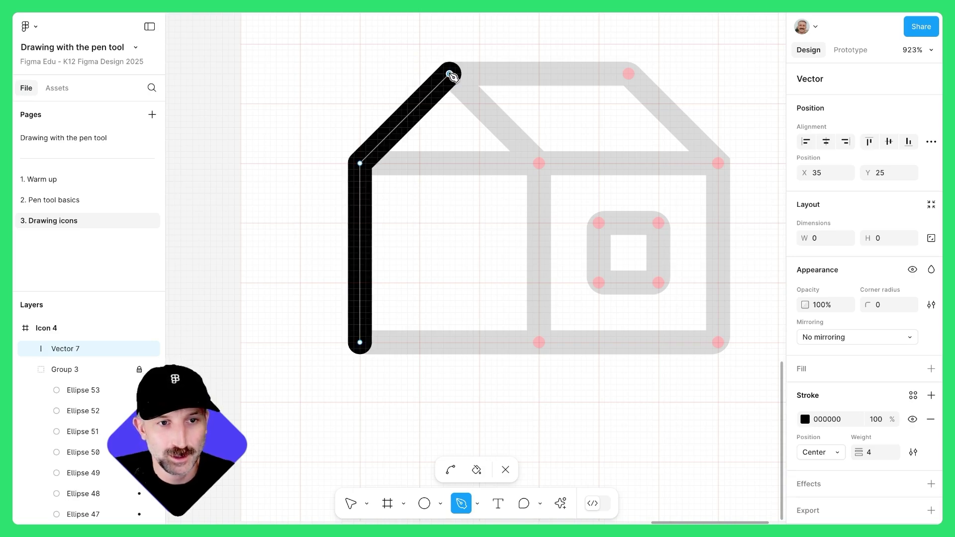
click(629, 73)
- Continue the house outline through X 80, Y 40; X 80, Y 70; and X 50, Y 70, closing it at the starting point
key(ctrl)
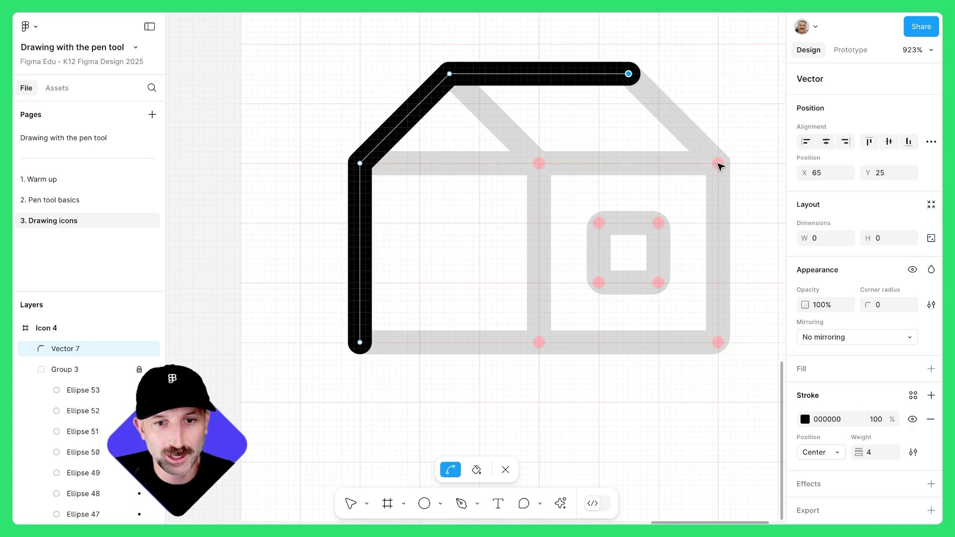
scroll(719, 163, up, 5)
click(719, 163)
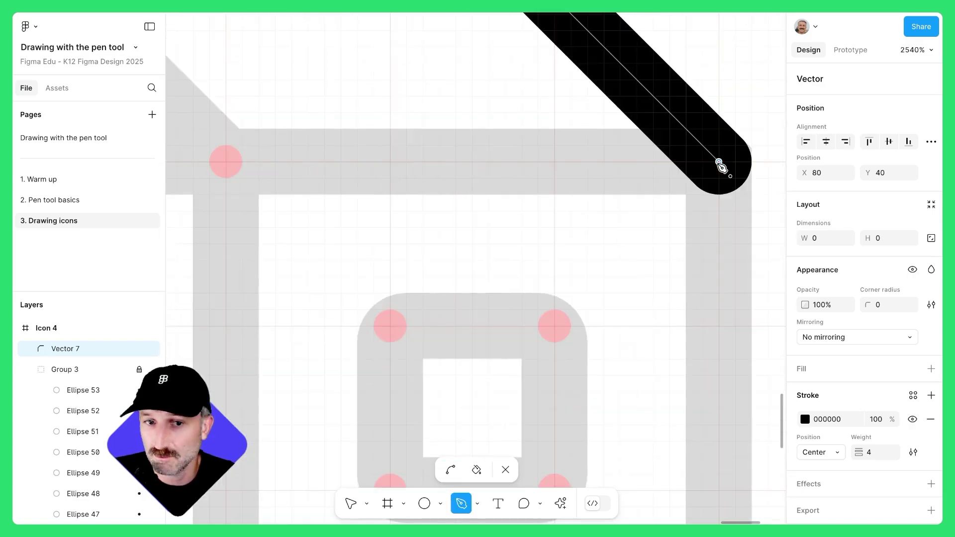
scroll(708, 252, down, 5)
click(687, 330)
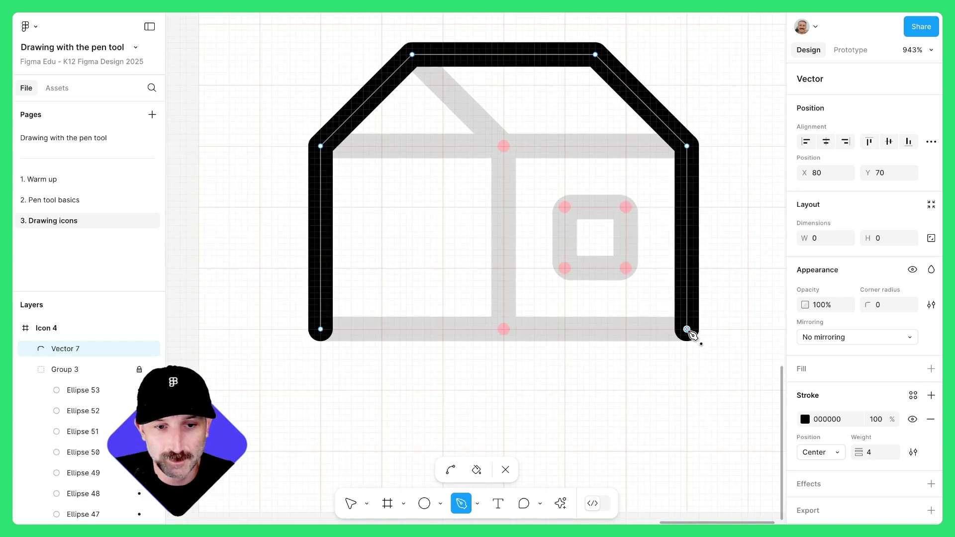
click(504, 329)
click(321, 329)
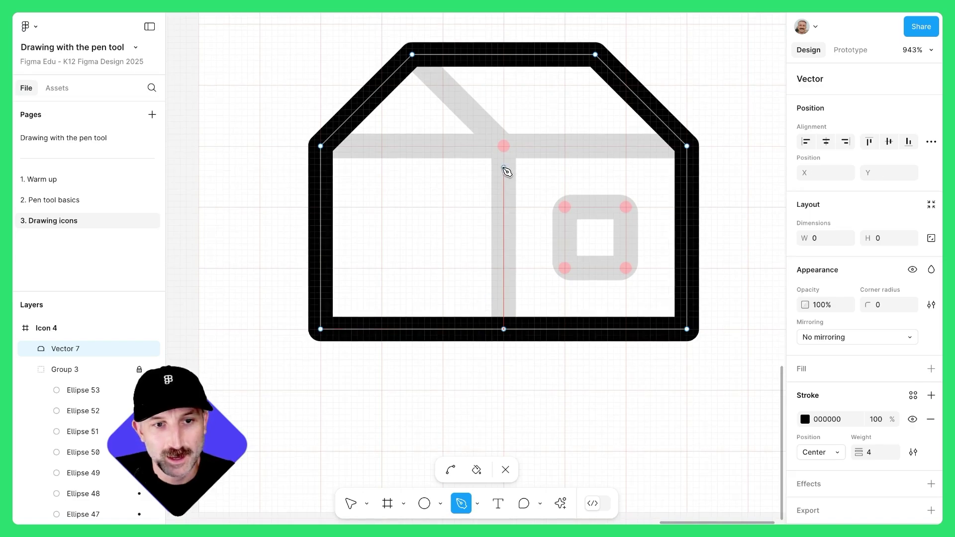
- Add the inner wall and gable edge inside the house with the Pen tool, from X 50, Y 70 through X 50, Y 40 to X 35, Y 25
click(504, 329)
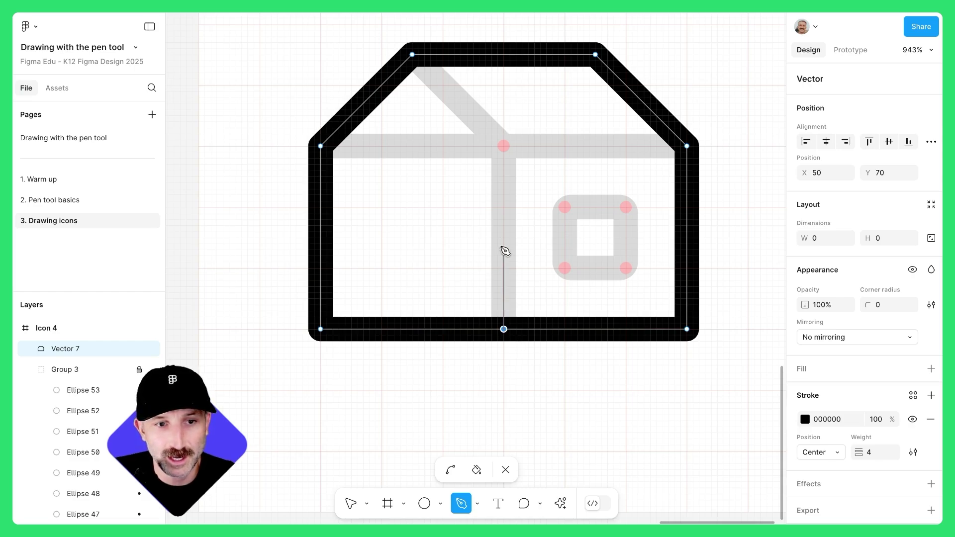
click(504, 146)
click(412, 54)
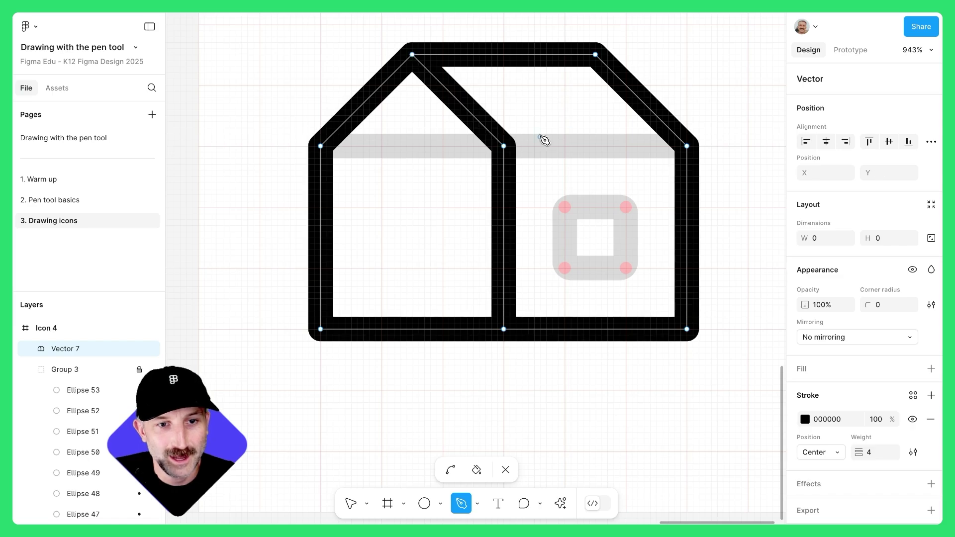
- Draw the horizontal eave line across the house from X 20, Y 40 through the inner wall's top point to X 80, Y 40
click(320, 145)
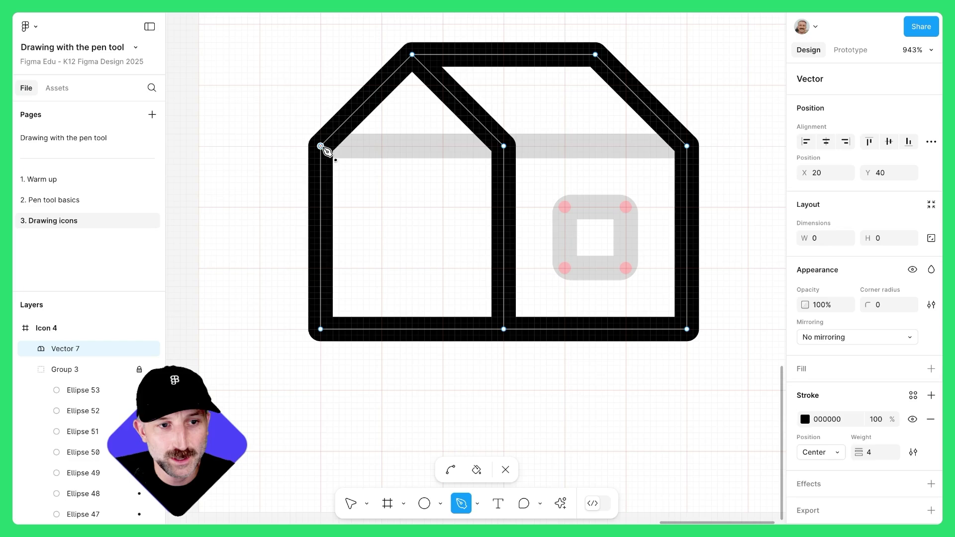
click(504, 146)
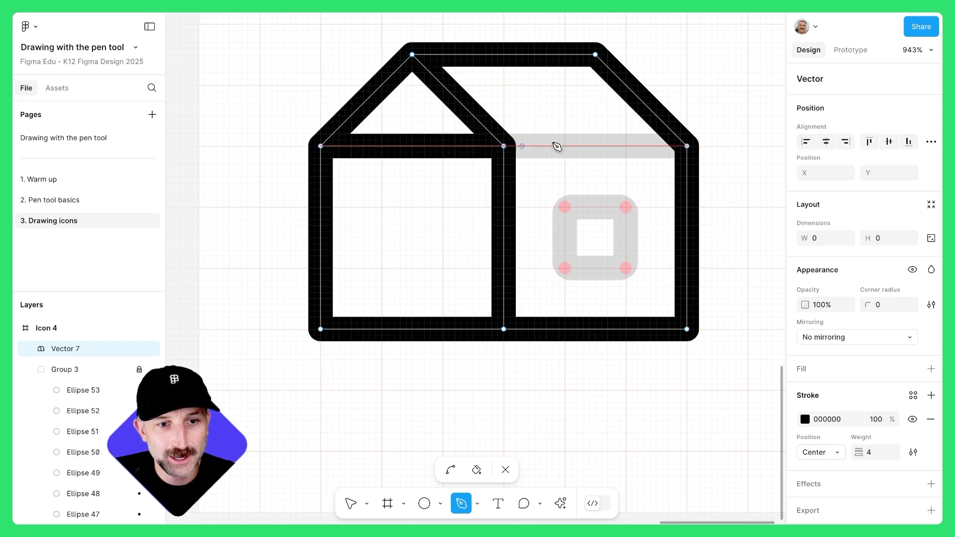
click(505, 147)
click(687, 146)
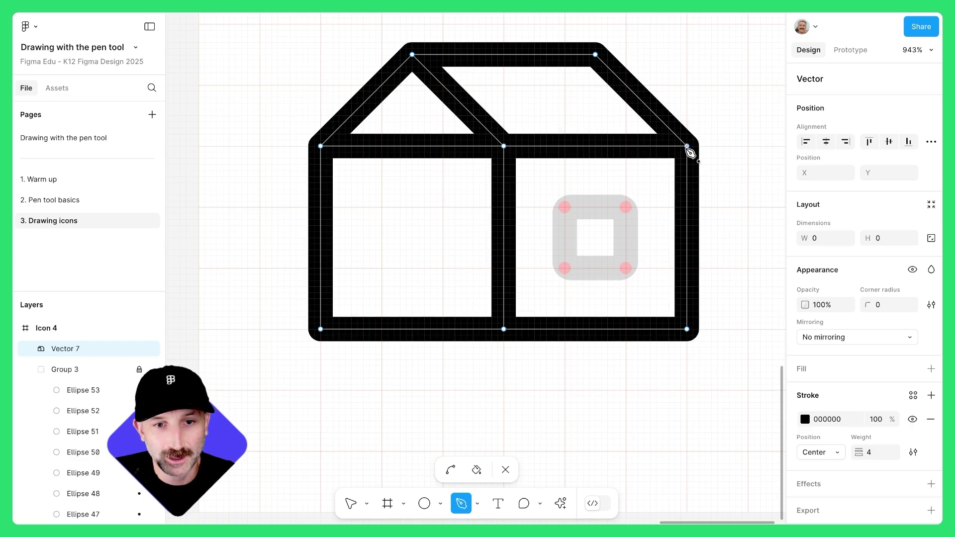
- Trace the window as a closed square path with corners at X 60, Y 50; X 70, Y 50; X 70, Y 60; and X 60, Y 60
scroll(565, 207, up, 5)
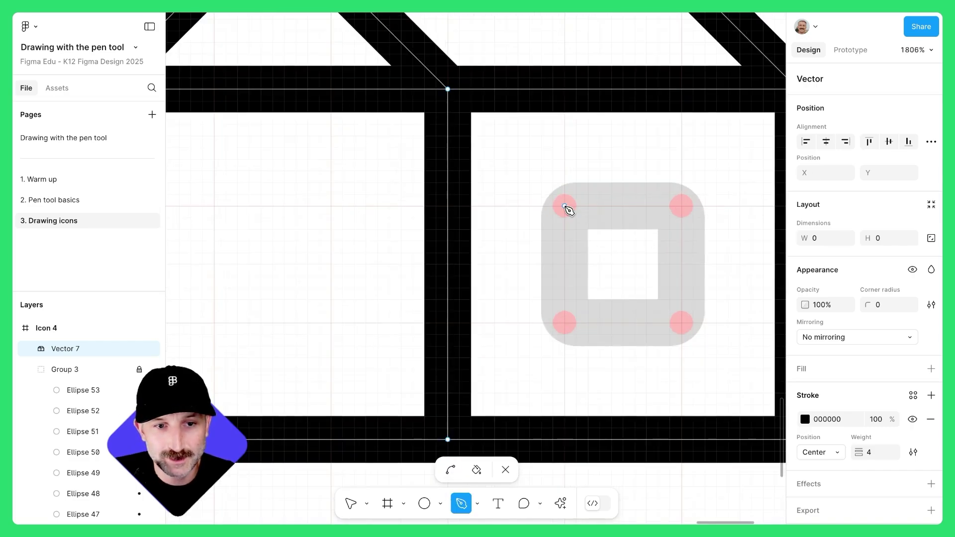
click(565, 207)
click(681, 206)
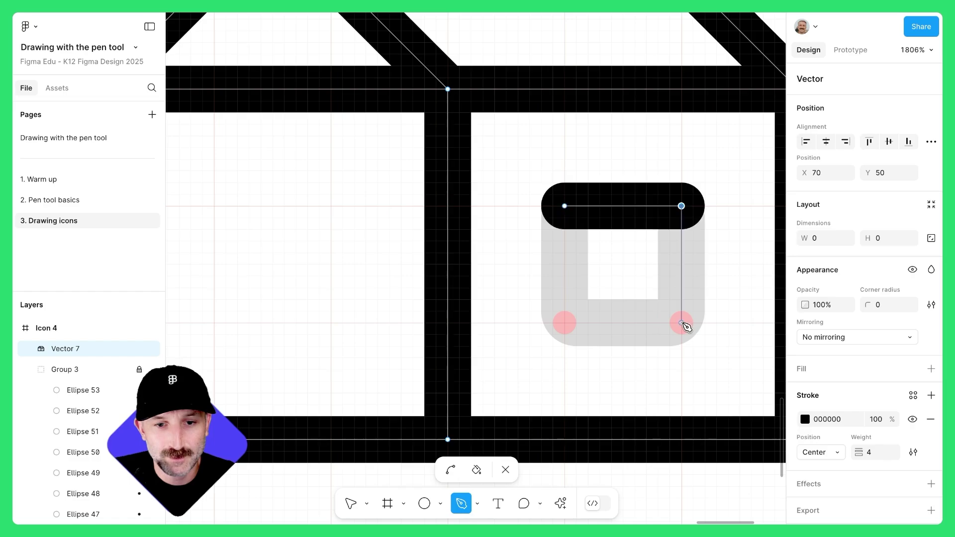
click(682, 323)
click(565, 323)
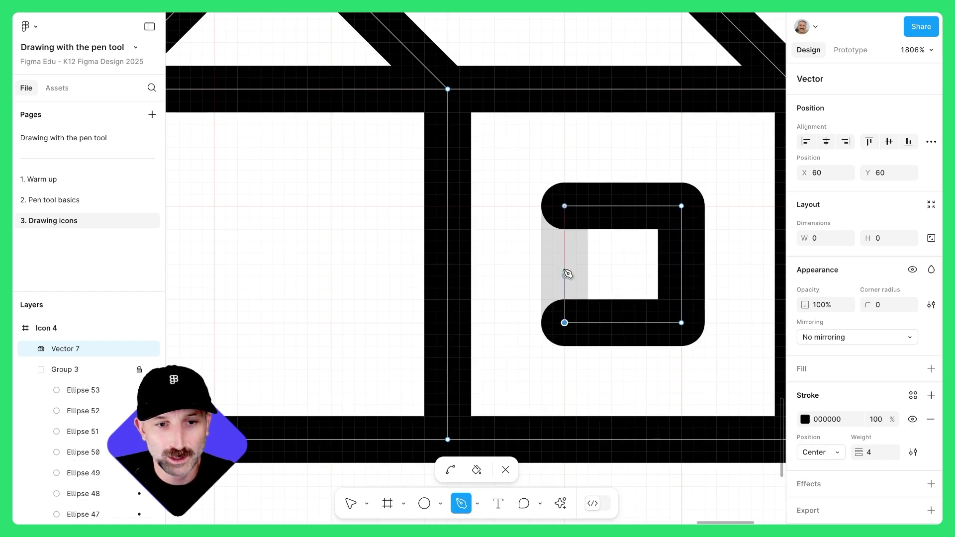
click(565, 206)
scroll(567, 210, down, 5)
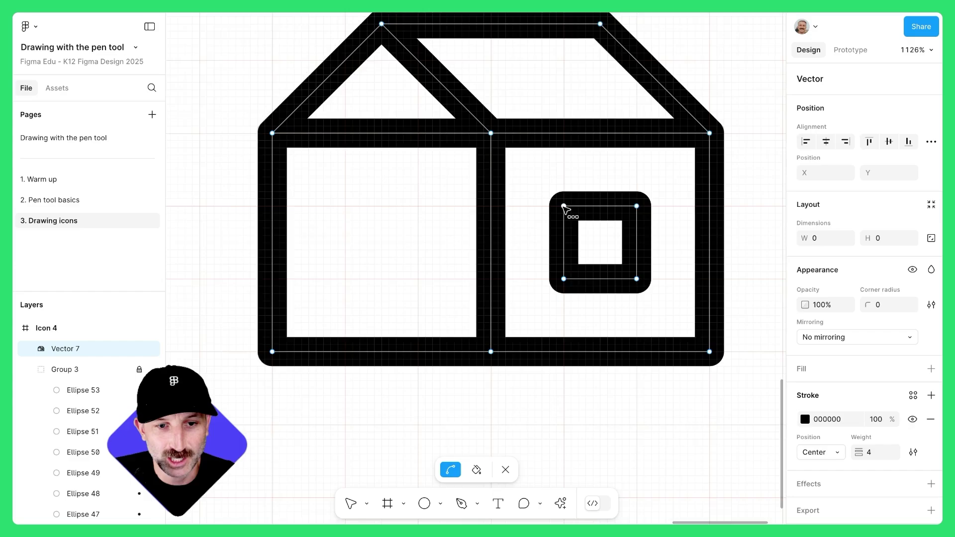
- Open the advanced stroke settings and draw the door from the base line at X 30 through X 30, Y 50 and X 40, Y 50 back down at X 40
click(914, 453)
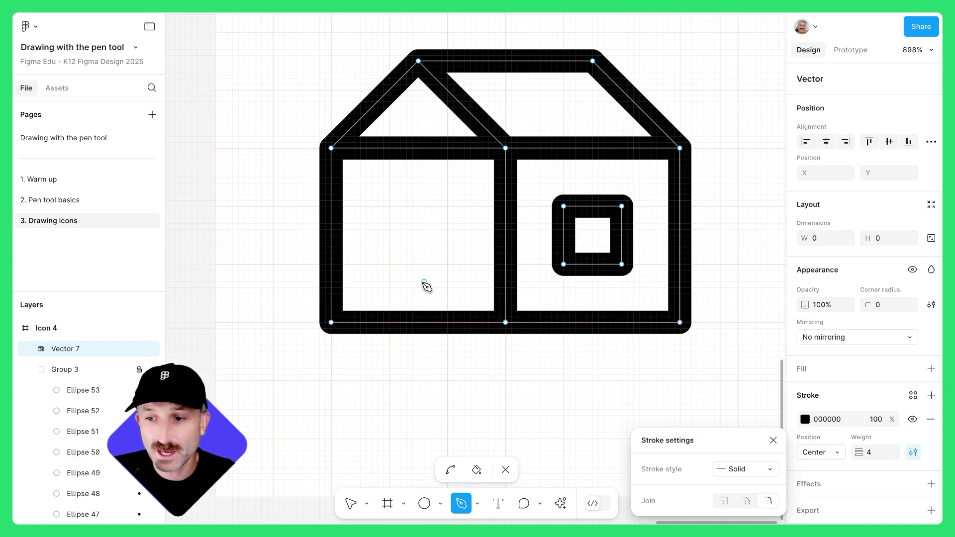
click(389, 322)
click(389, 205)
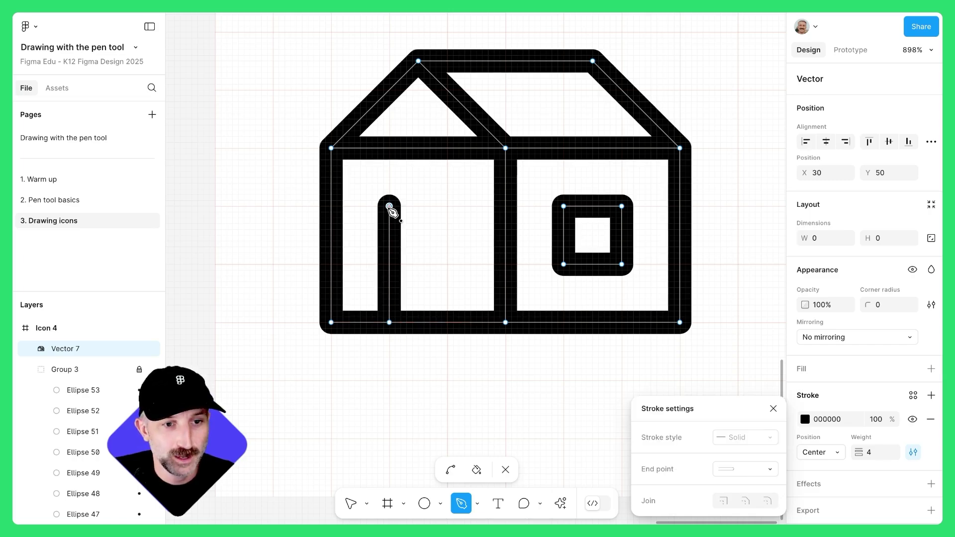
click(448, 206)
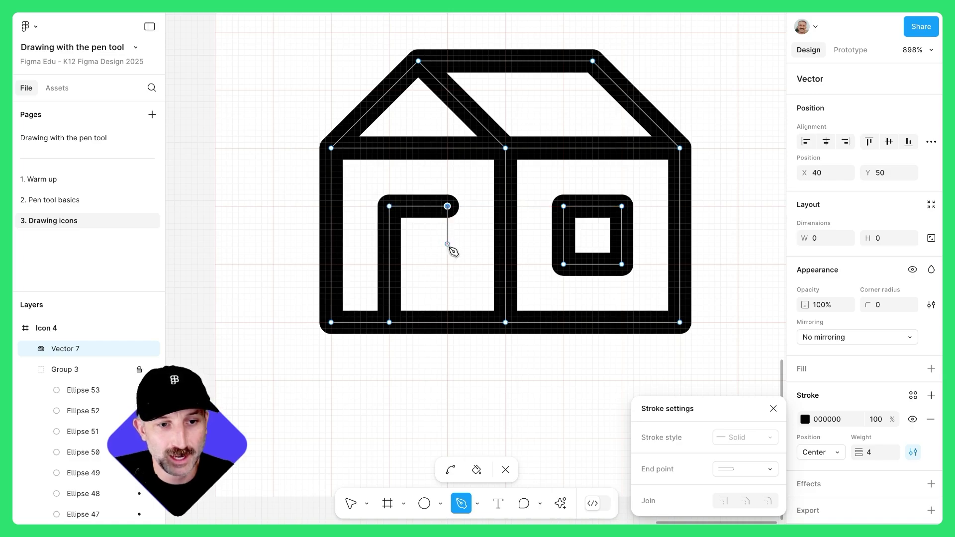
click(447, 323)
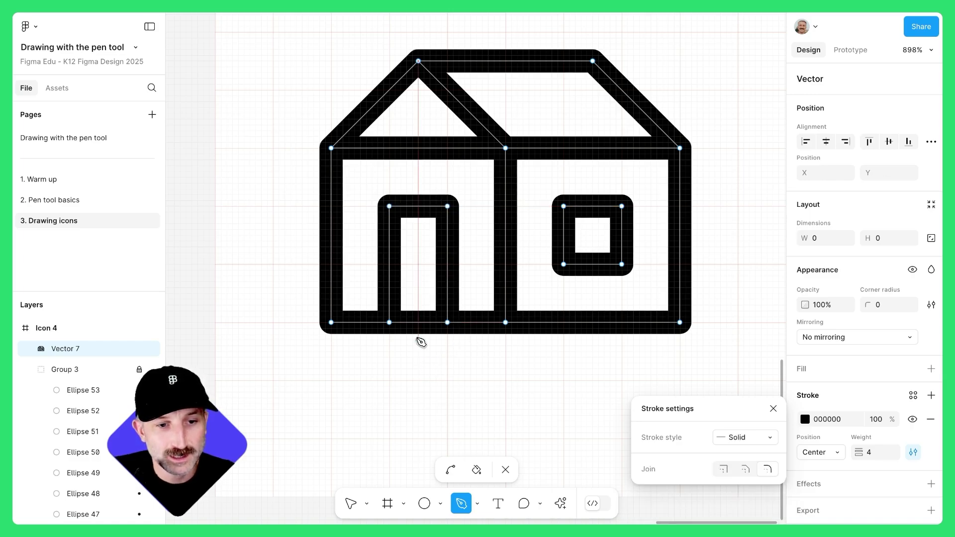
- Delete the base line segment between the door's two sides, then finish editing the Icon 4 vector and deselect it
click(352, 503)
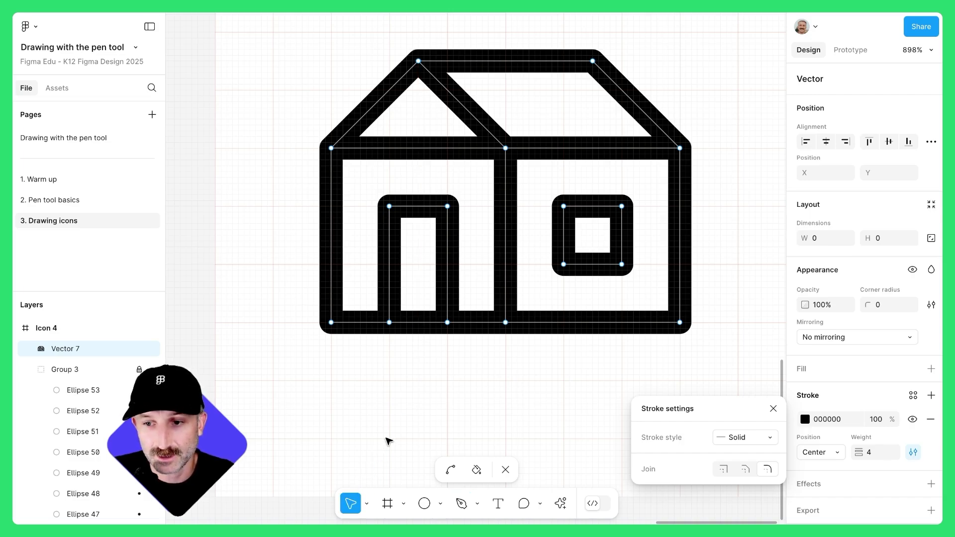
click(411, 324)
key(Delete)
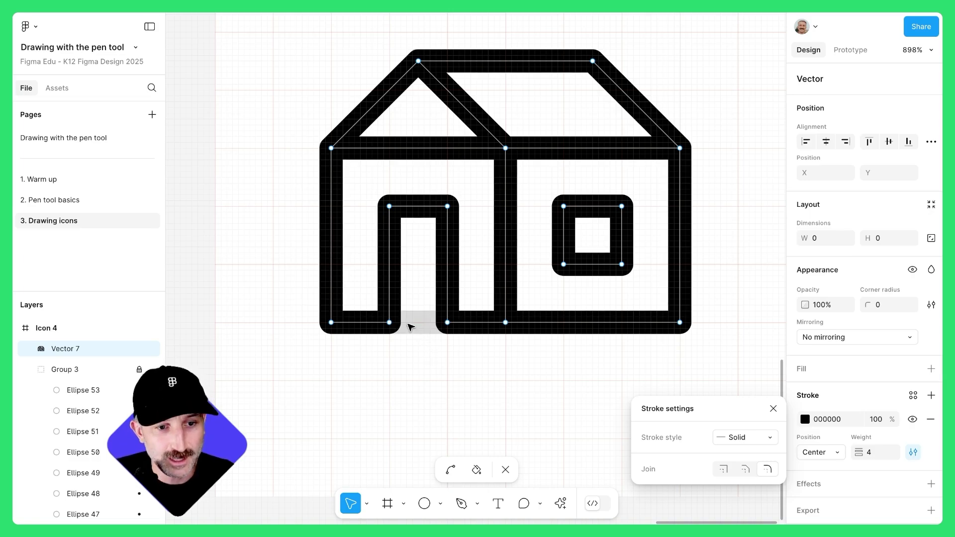
ctrl+scroll(416, 326, up, 3)
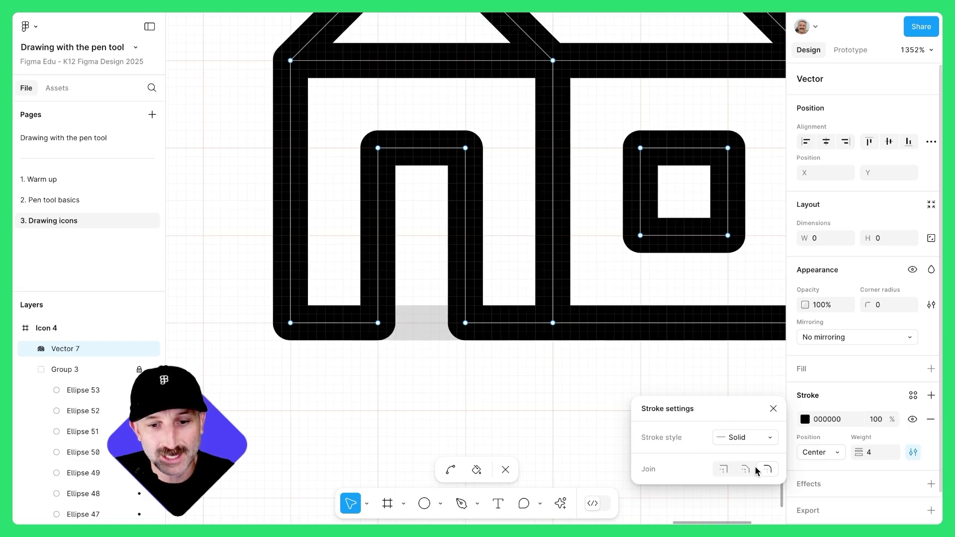
ctrl+scroll(496, 370, down, 5)
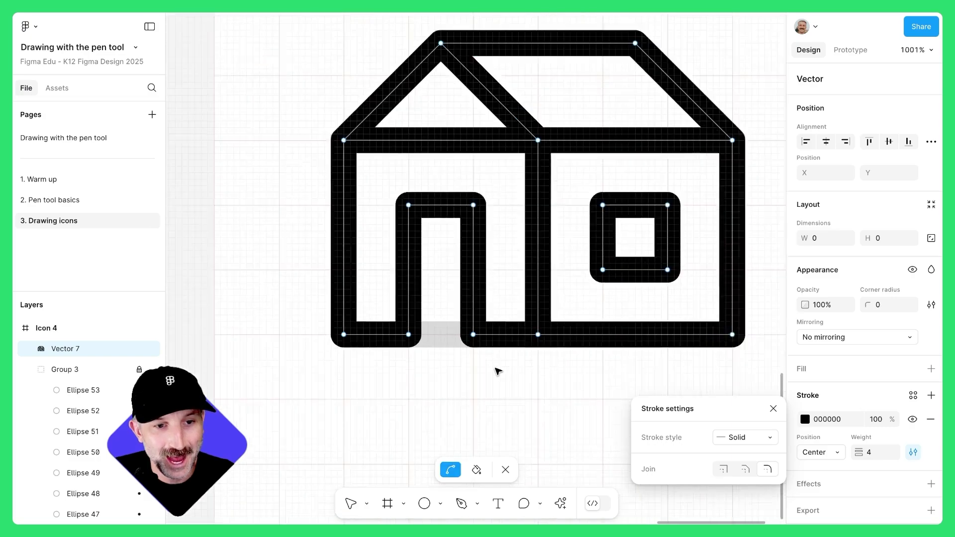
key(Escape)
ctrl+scroll(512, 388, down, 10)
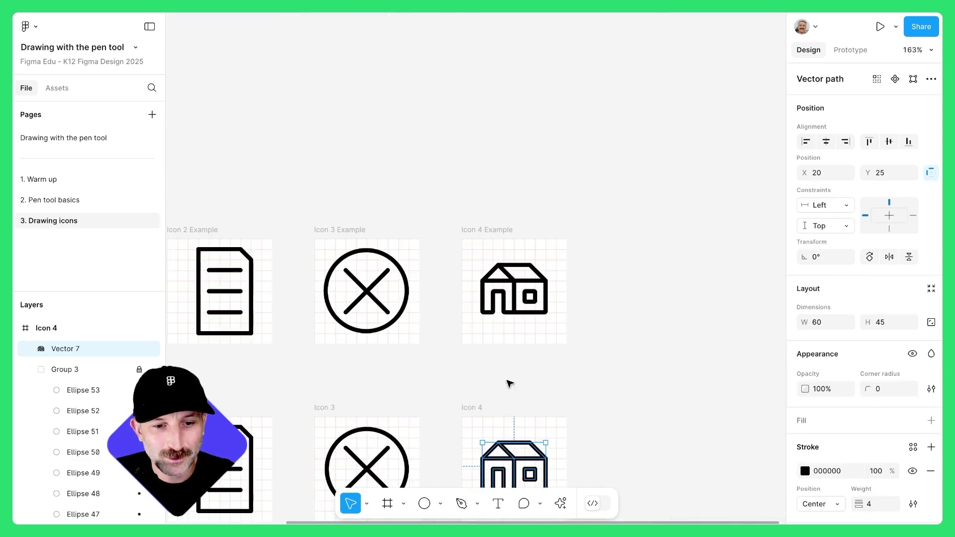
click(529, 314)
- Compare the finished icons with their examples and add a new blank page to the file
scroll(497, 304, left, 4)
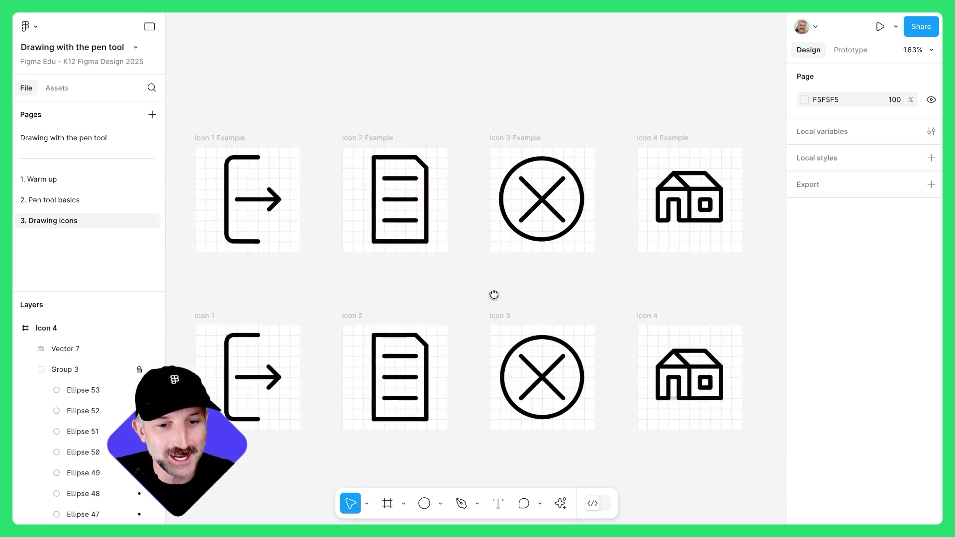
scroll(507, 294, right, 1)
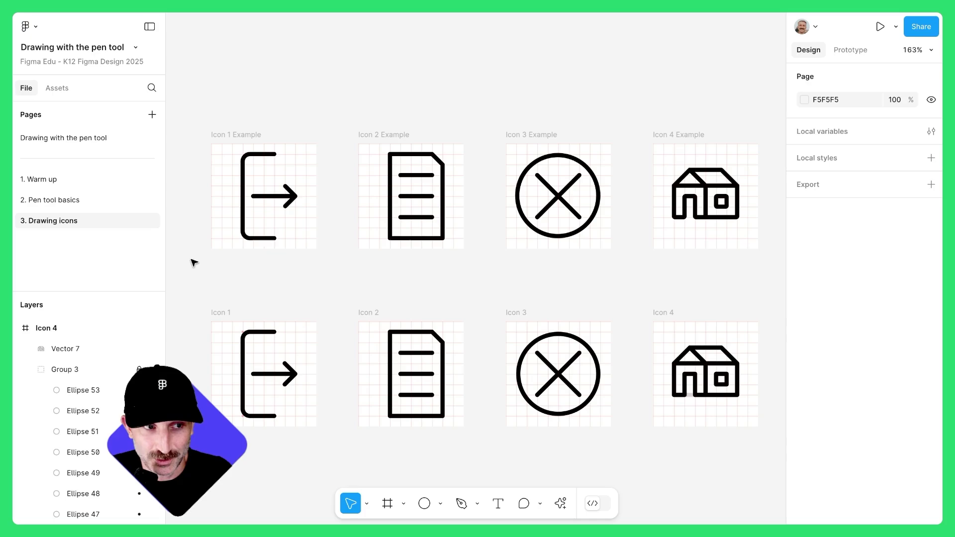
click(152, 115)
click(371, 282)
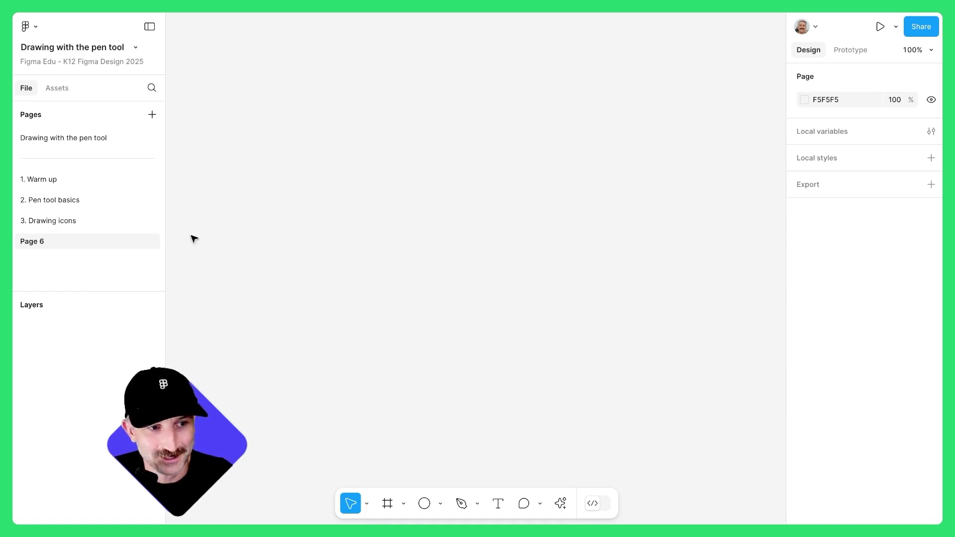
- Review the Warm up, Pen tool basics and Drawing icons pages, and return to the new blank page
click(64, 183)
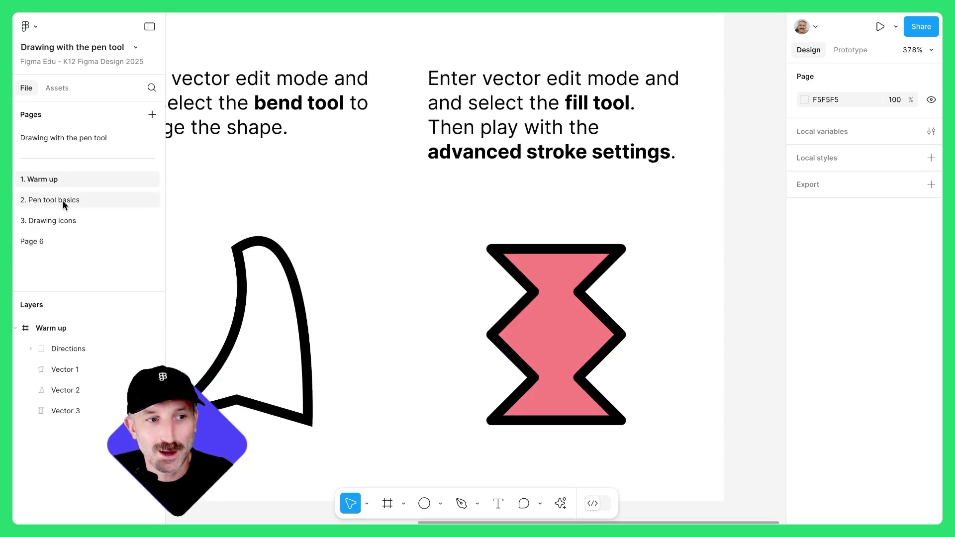
click(63, 201)
click(69, 220)
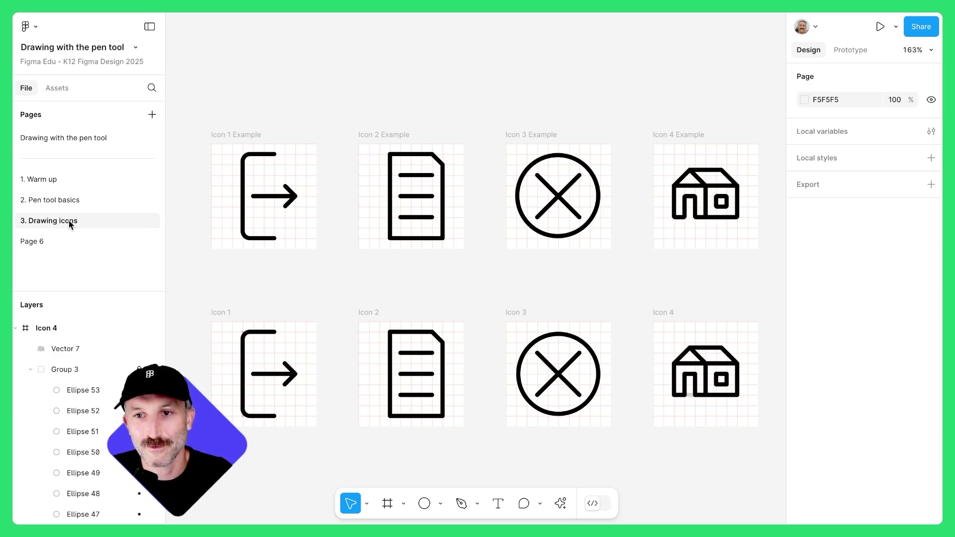
click(61, 244)
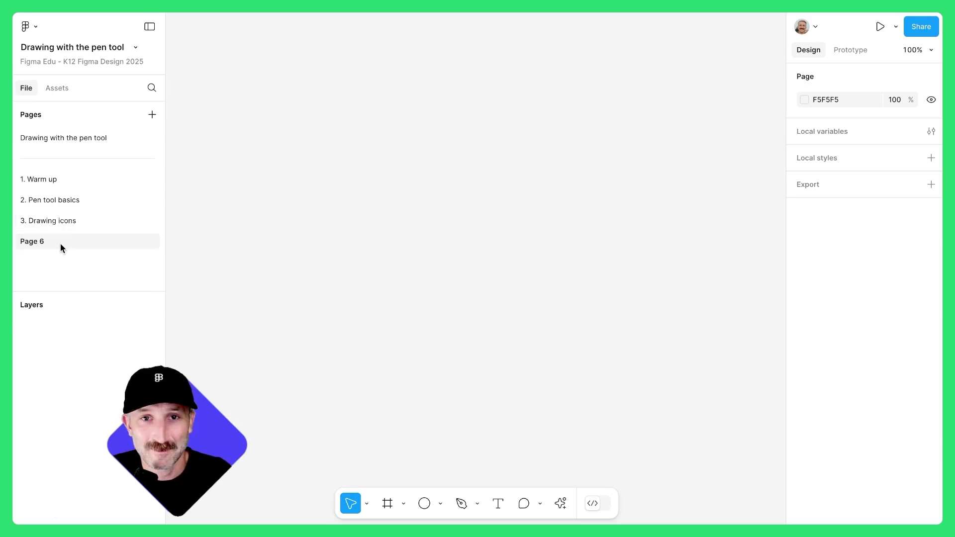